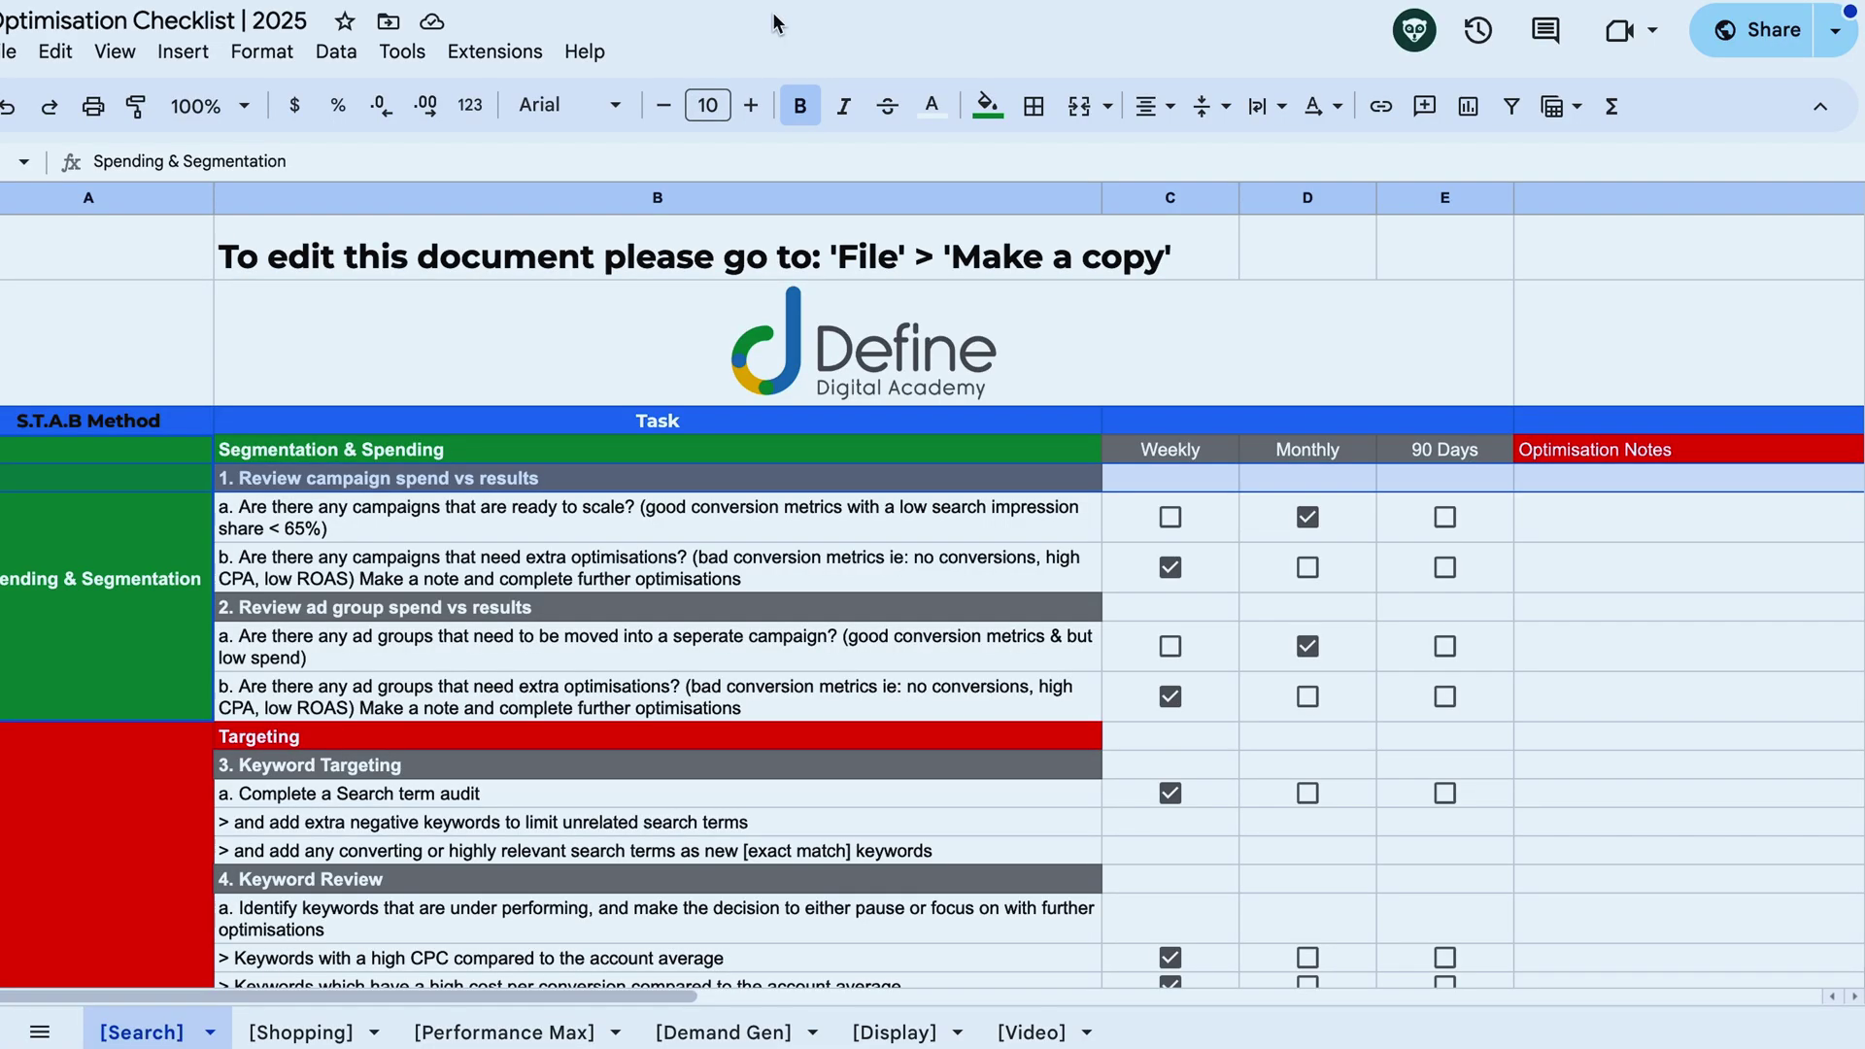
- Look through the Shopping, Performance Max, Demand Gen, Display and Video checklist sheets in turn
{"action": "left_click", "coordinate": [299, 1033]}
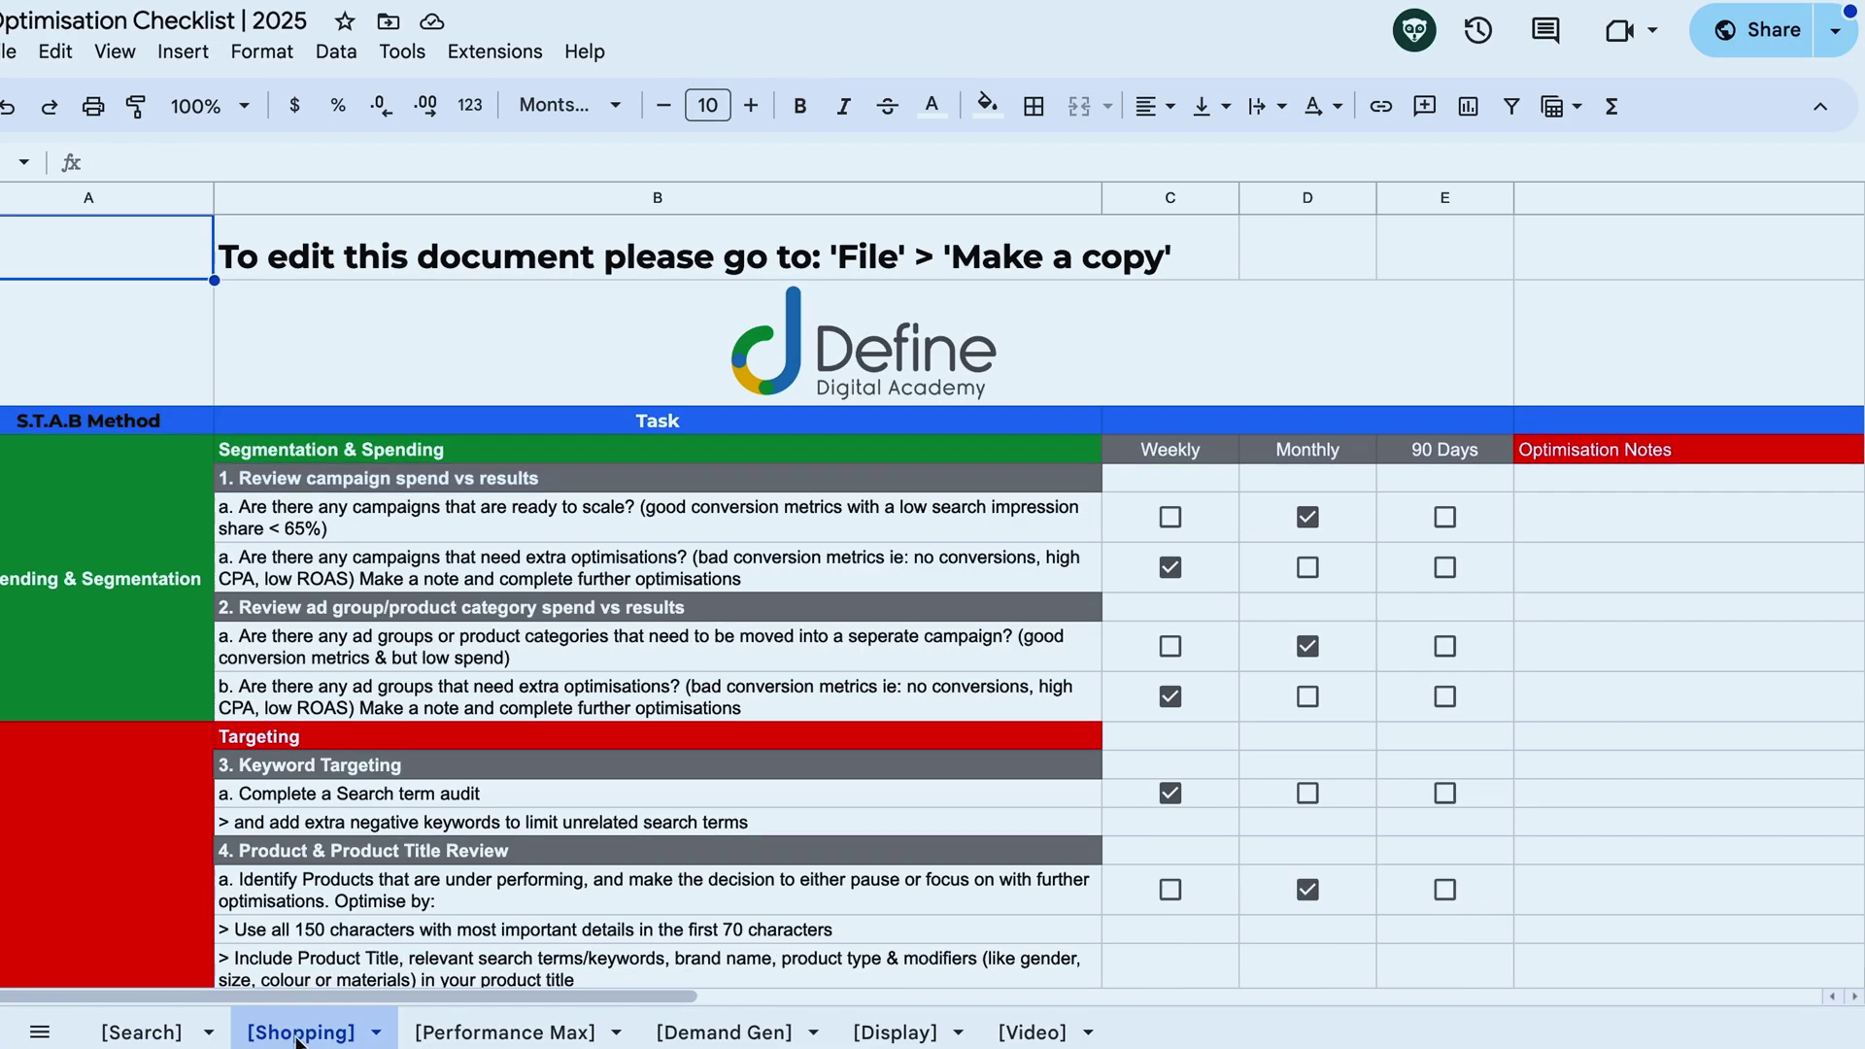
{"action": "left_click", "coordinate": [486, 1031]}
{"action": "left_click", "coordinate": [670, 1033]}
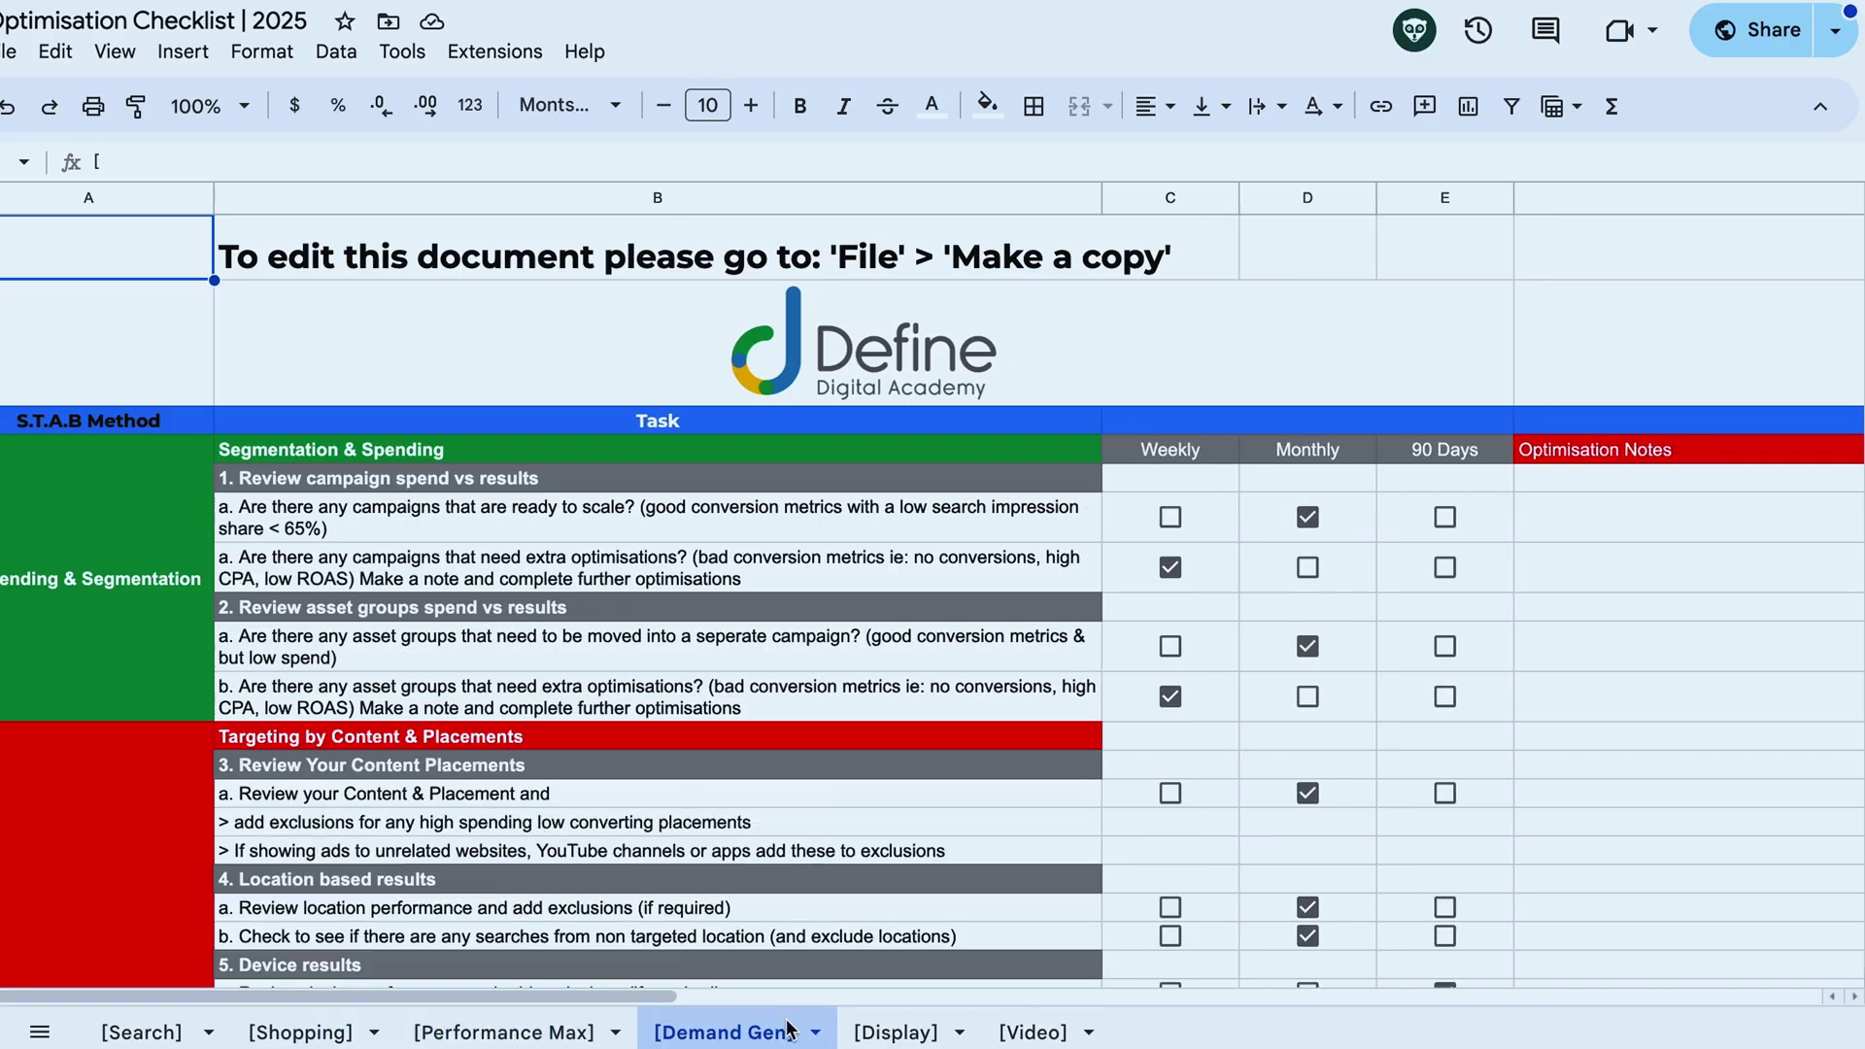
{"action": "left_click", "coordinate": [879, 1032]}
{"action": "left_click", "coordinate": [1032, 1033]}
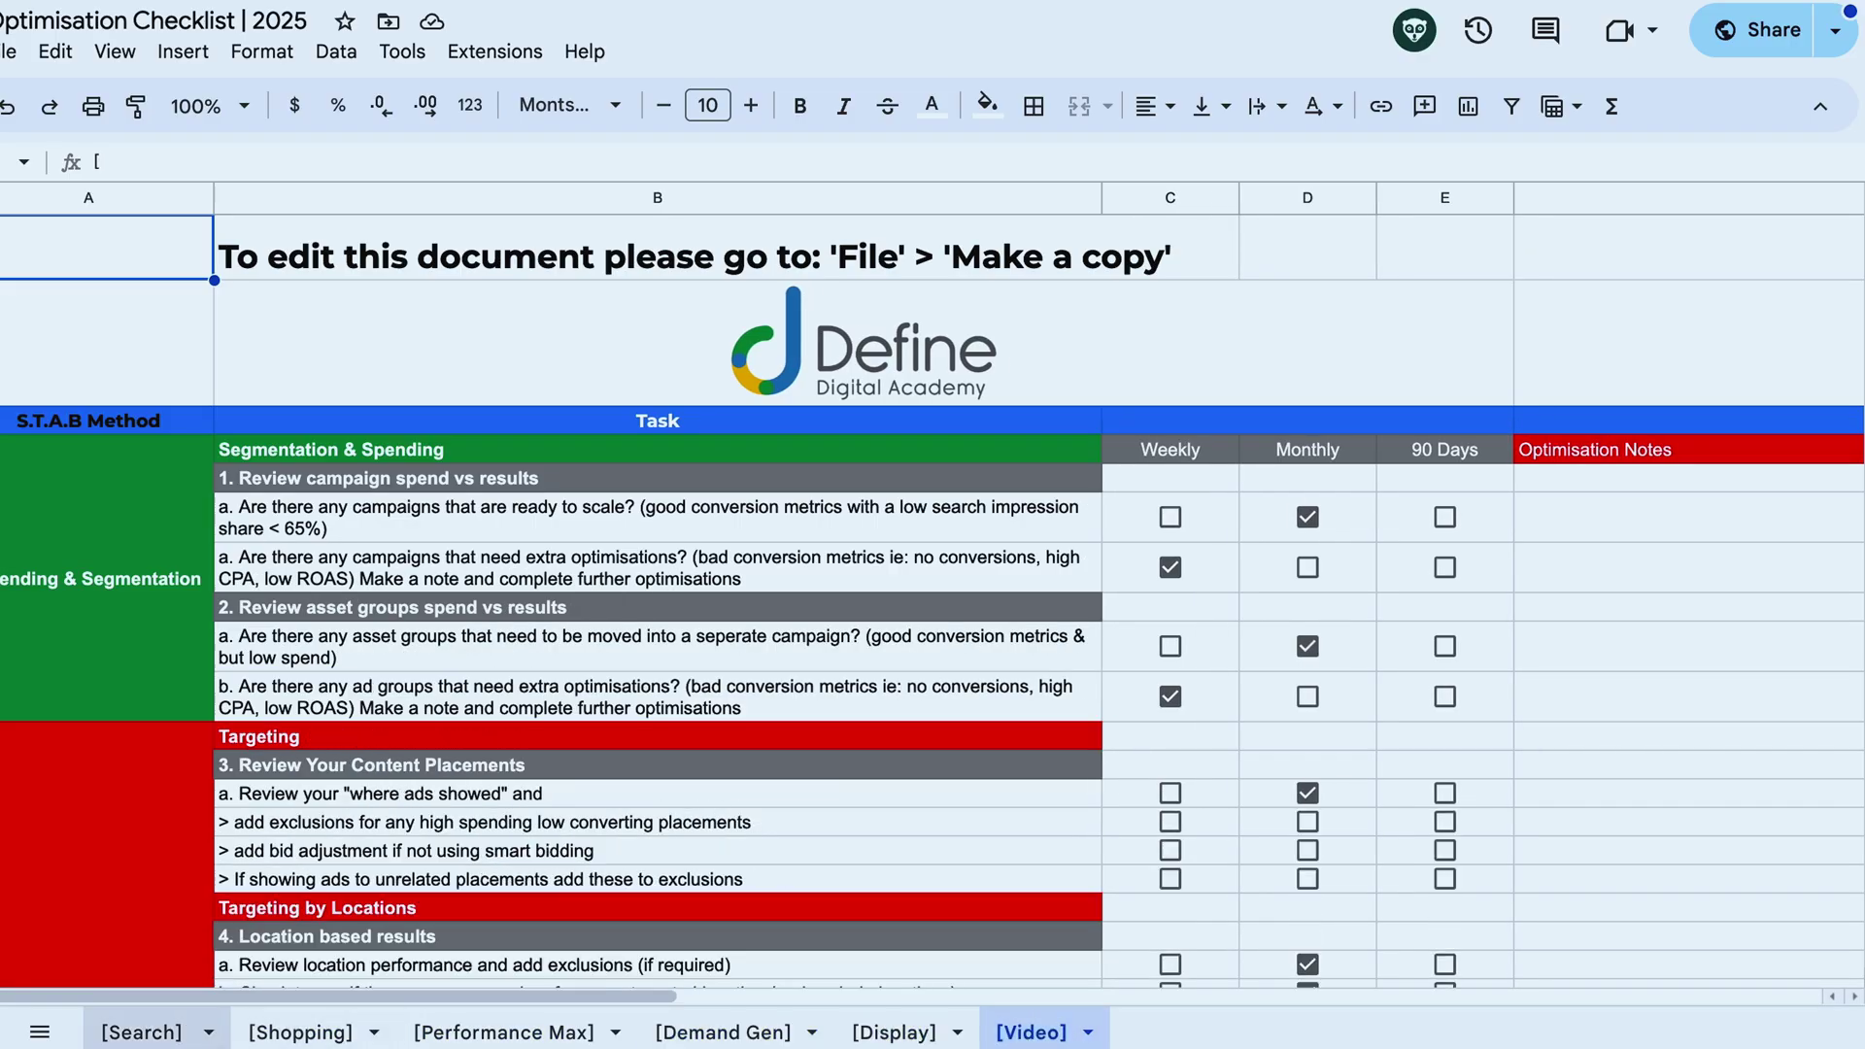
- Return to the Search sheet and review its checklist from Segmentation & Spending through to Quality Control Checks
{"action": "left_click", "coordinate": [140, 1031]}
{"action": "scroll", "coordinate": [141, 786], "scroll_direction": "down", "scroll_amount": 7}
{"action": "scroll", "coordinate": [141, 787], "scroll_direction": "down", "scroll_amount": 10}
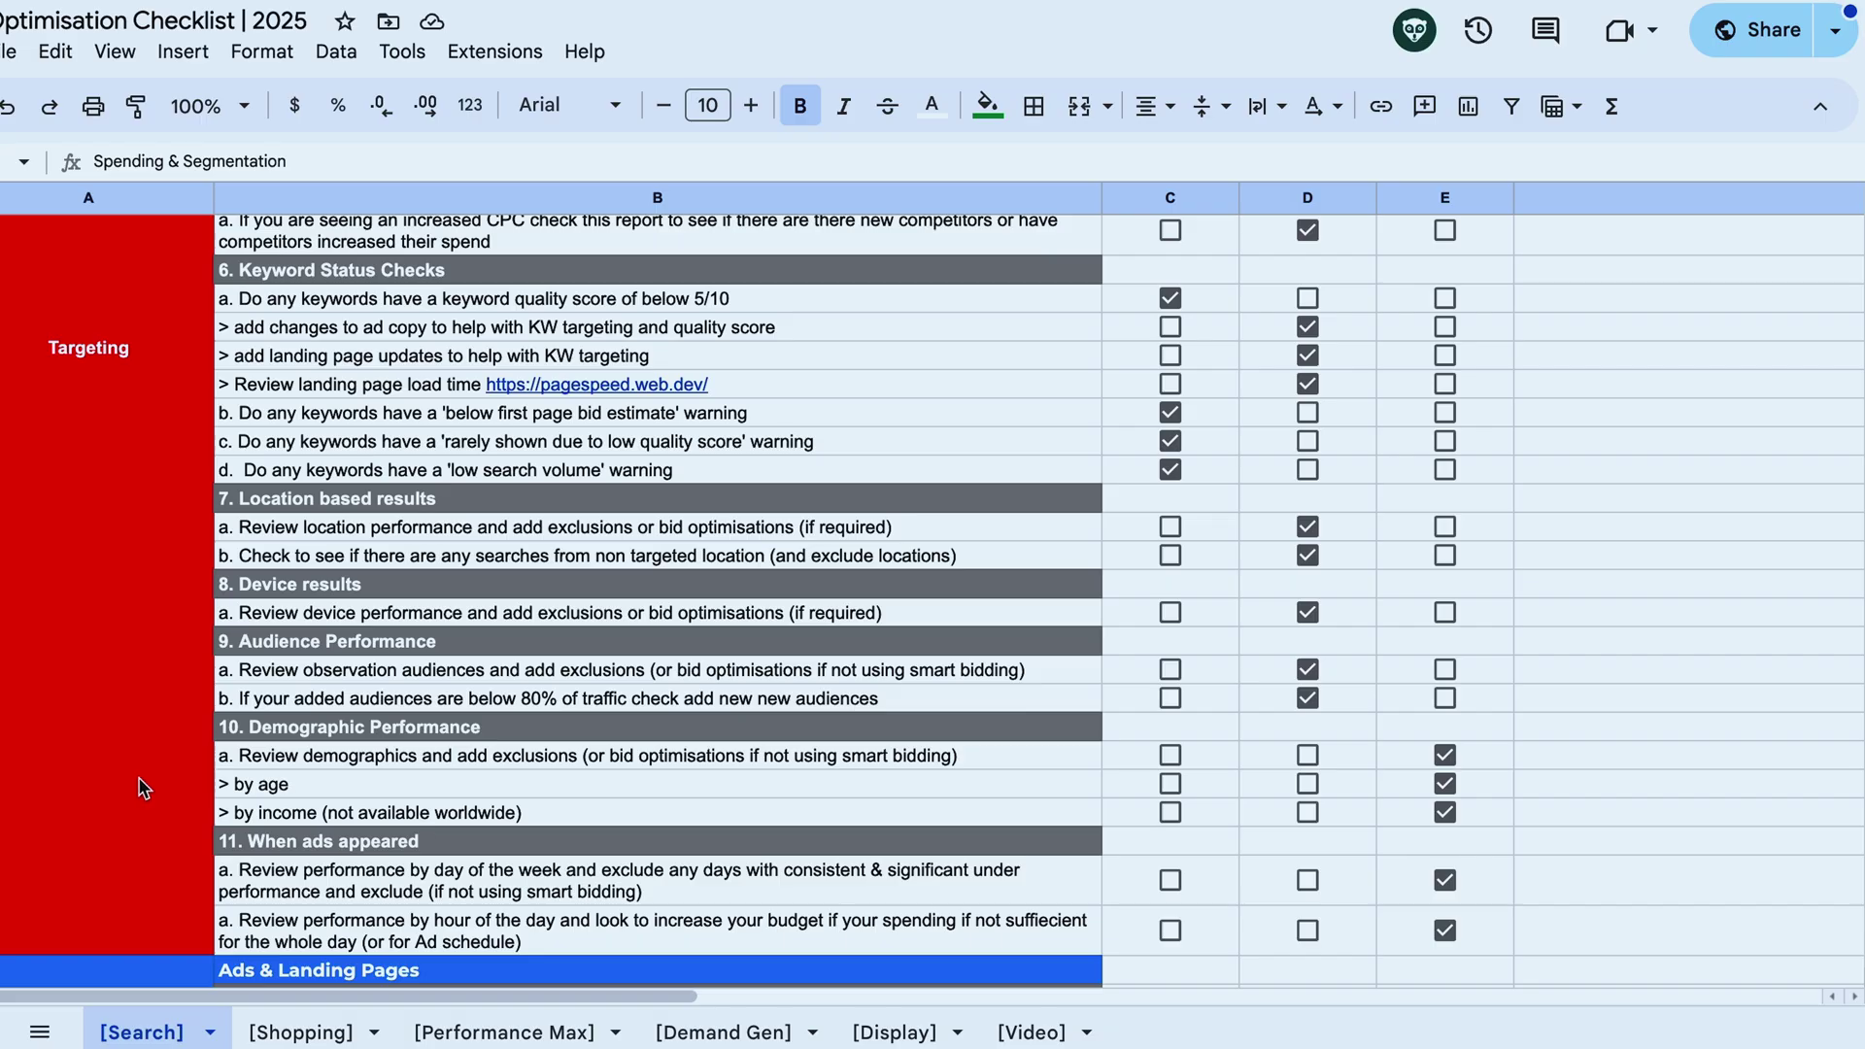
{"action": "scroll", "coordinate": [141, 786], "scroll_direction": "down", "scroll_amount": 5}
{"action": "scroll", "coordinate": [141, 786], "scroll_direction": "up", "scroll_amount": 20}
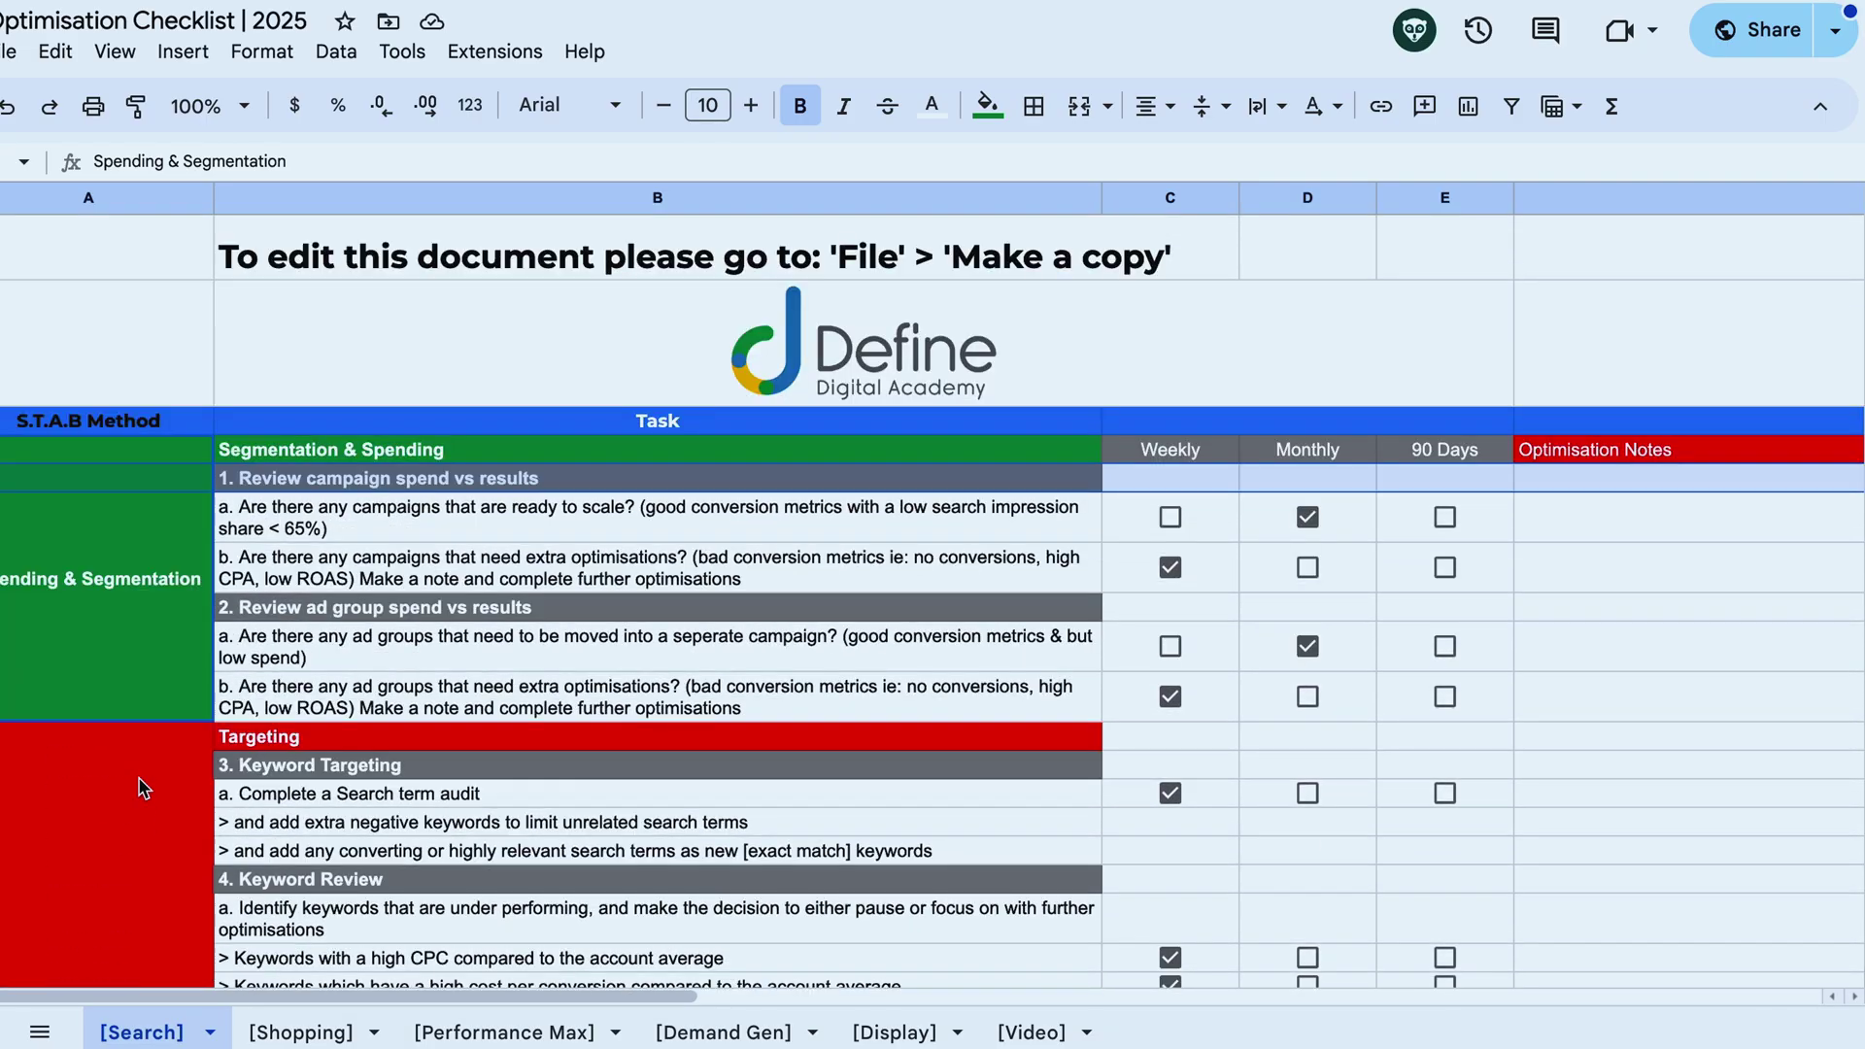
{"action": "scroll", "coordinate": [143, 789], "scroll_direction": "down", "scroll_amount": 8}
{"action": "scroll", "coordinate": [132, 802], "scroll_direction": "down", "scroll_amount": 9}
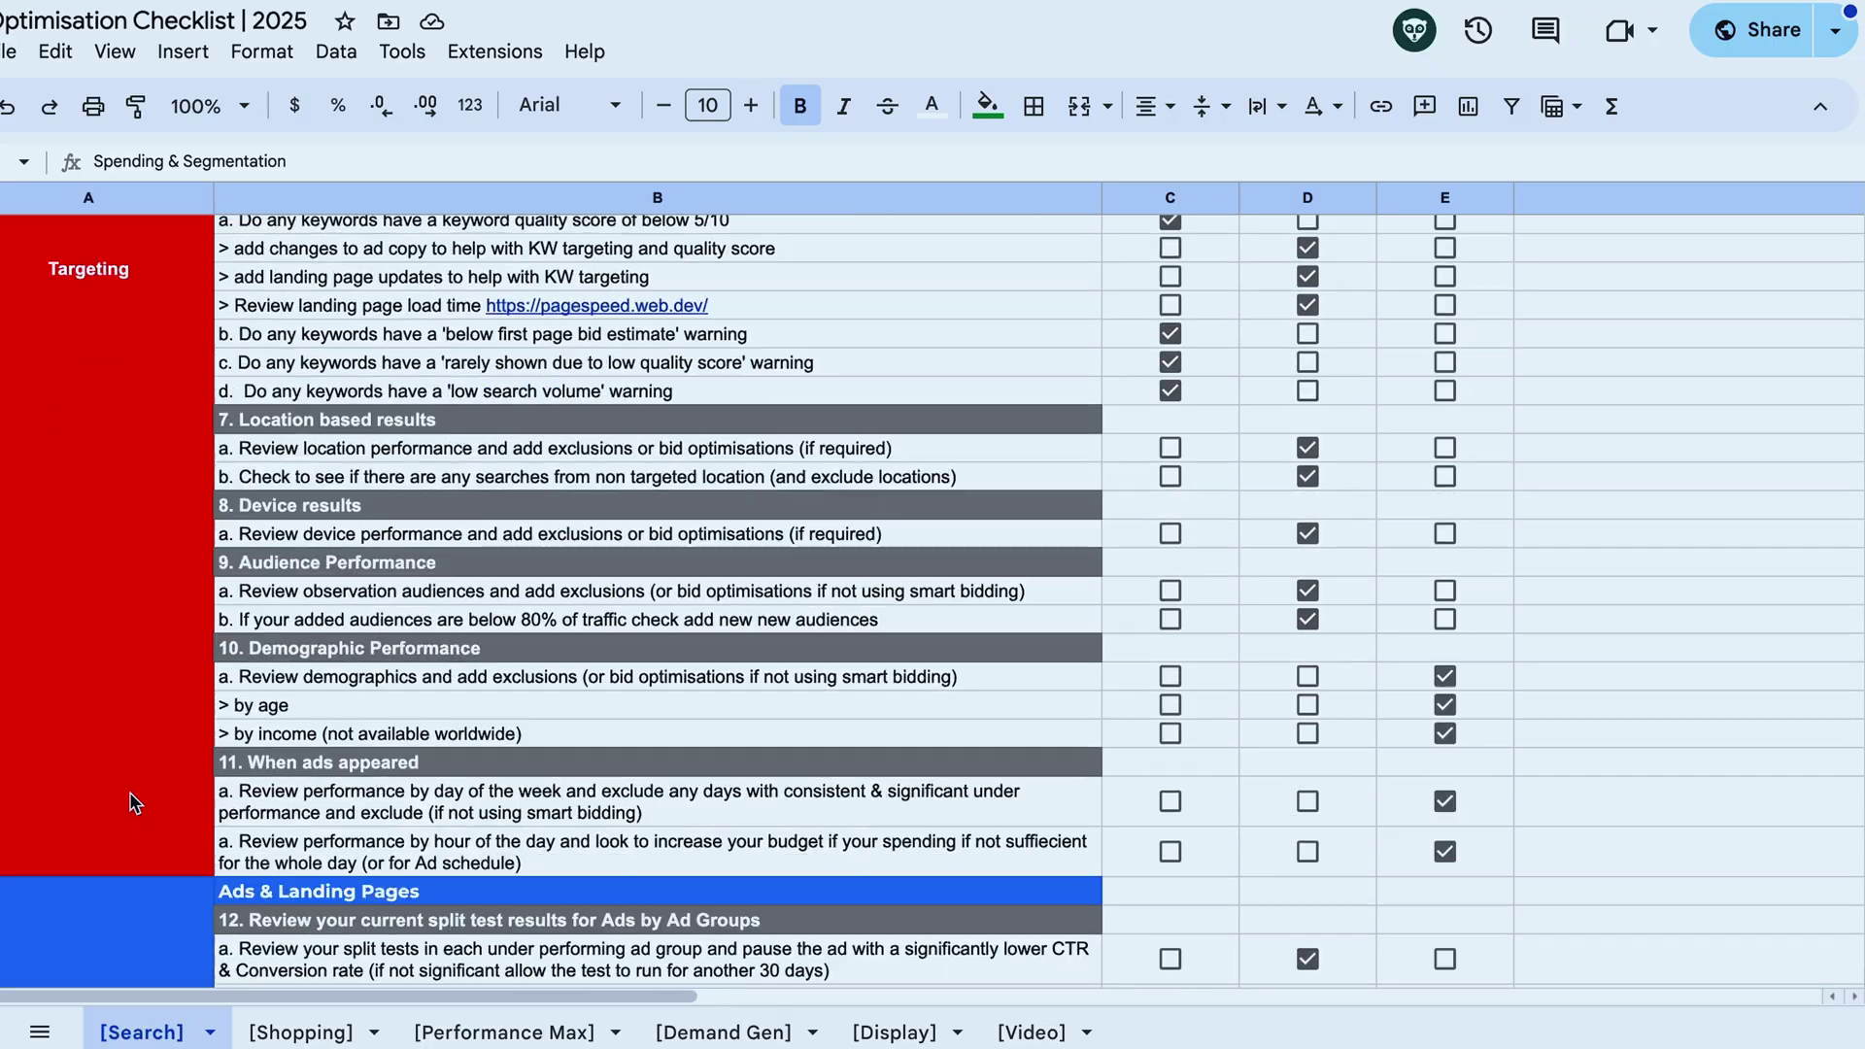
{"action": "scroll", "coordinate": [130, 790], "scroll_direction": "down", "scroll_amount": 5}
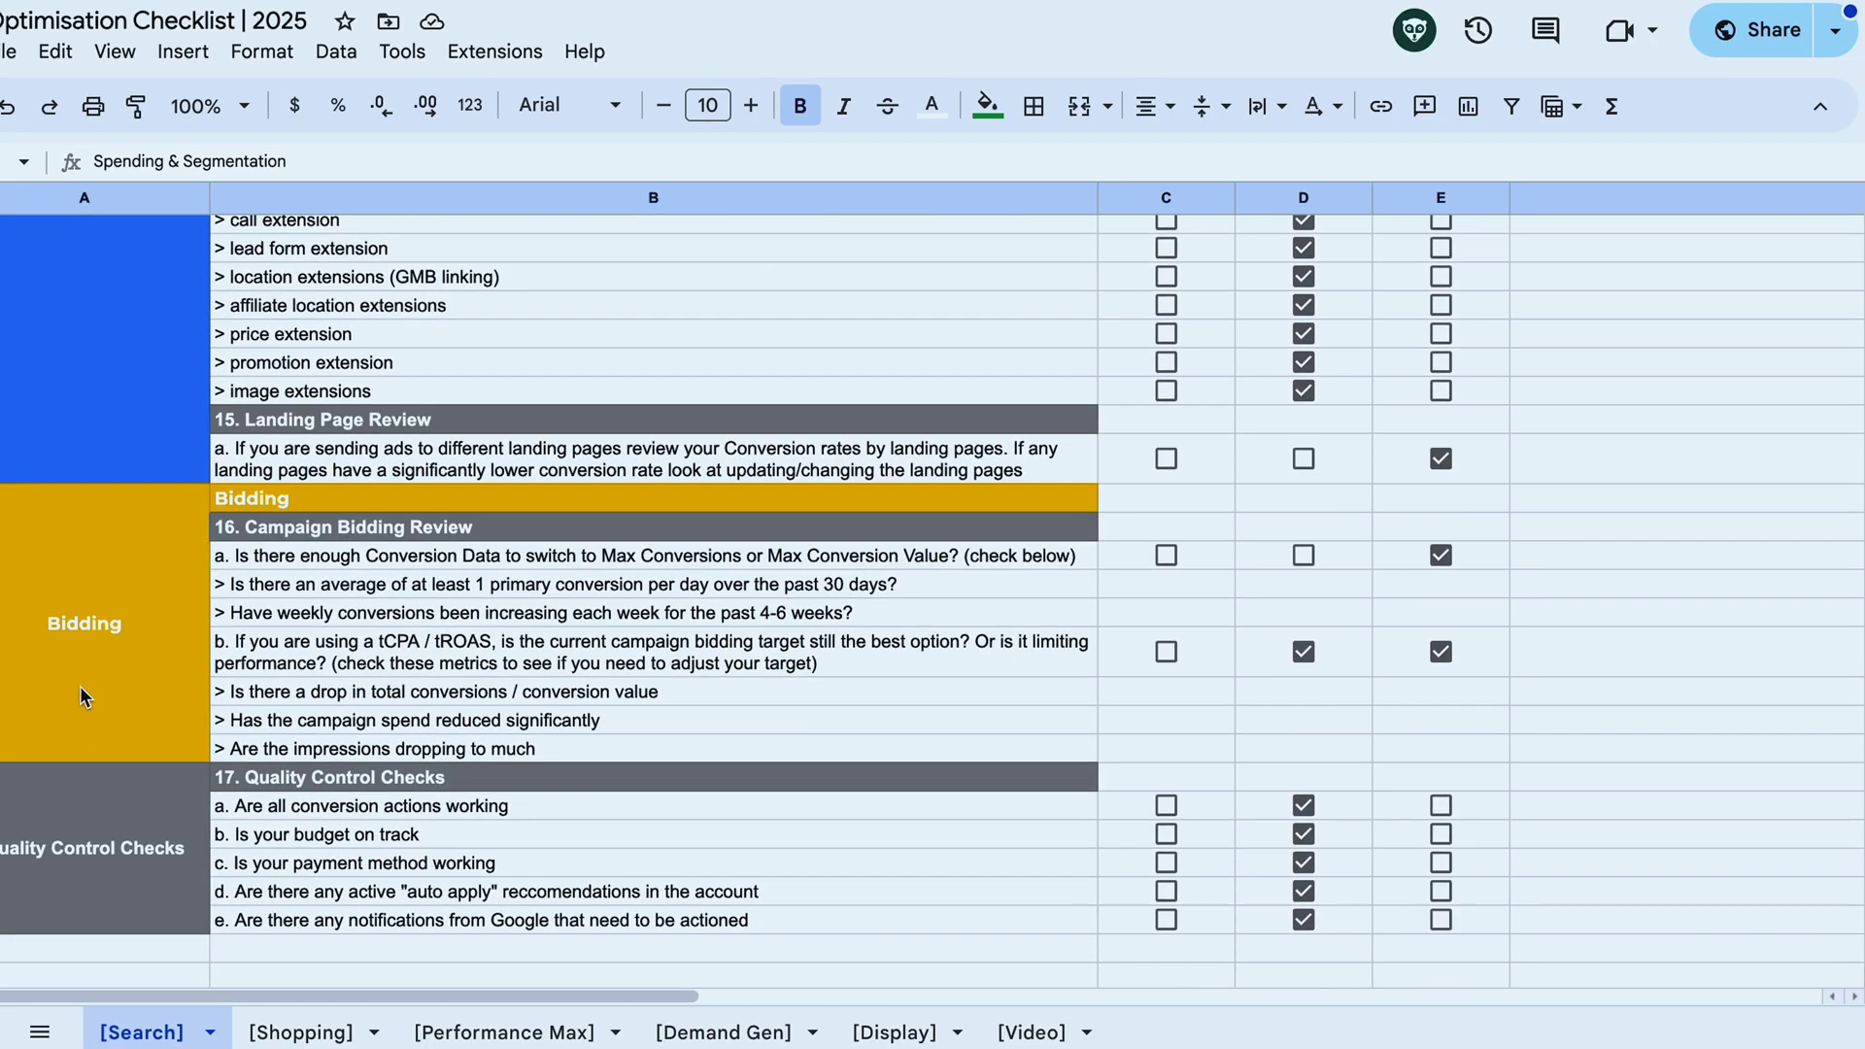
- Go back to the start of the Search checklist and select the task about campaigns that are ready to scale
{"action": "scroll", "coordinate": [80, 685], "scroll_direction": "up", "scroll_amount": 20}
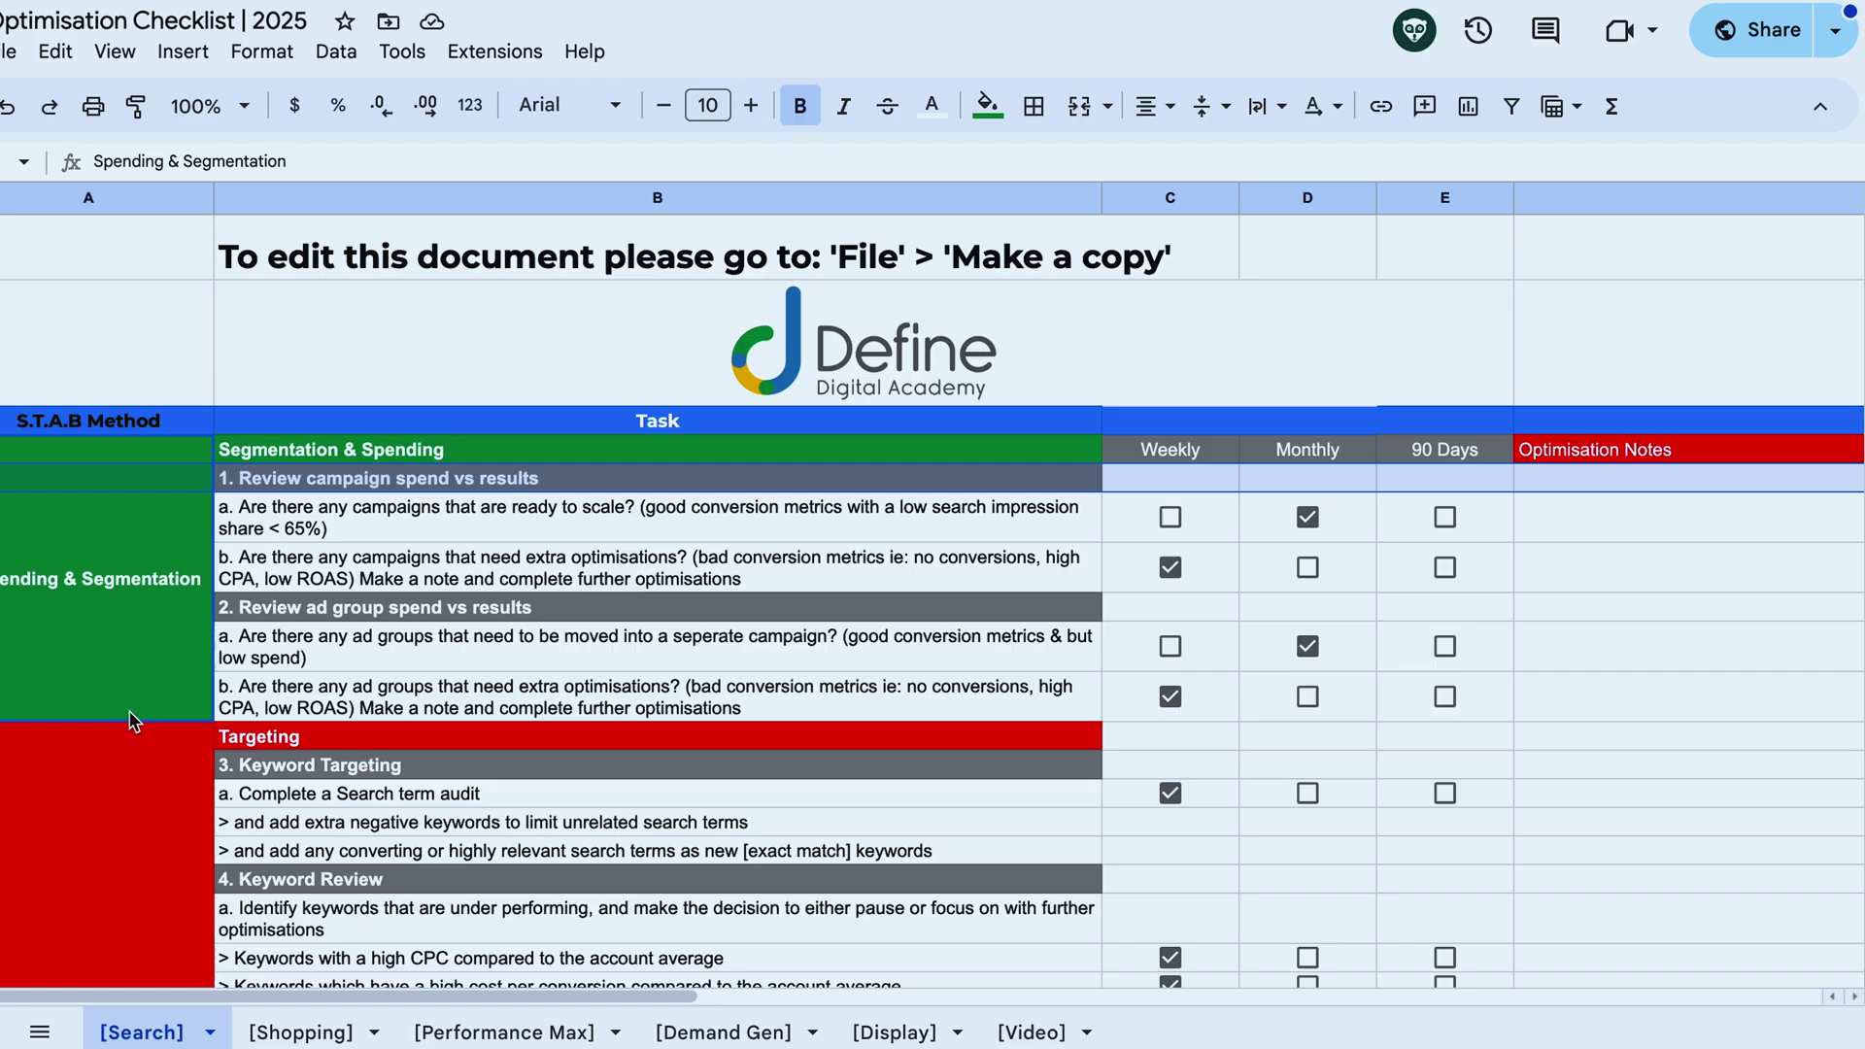
{"action": "left_click", "coordinate": [449, 527]}
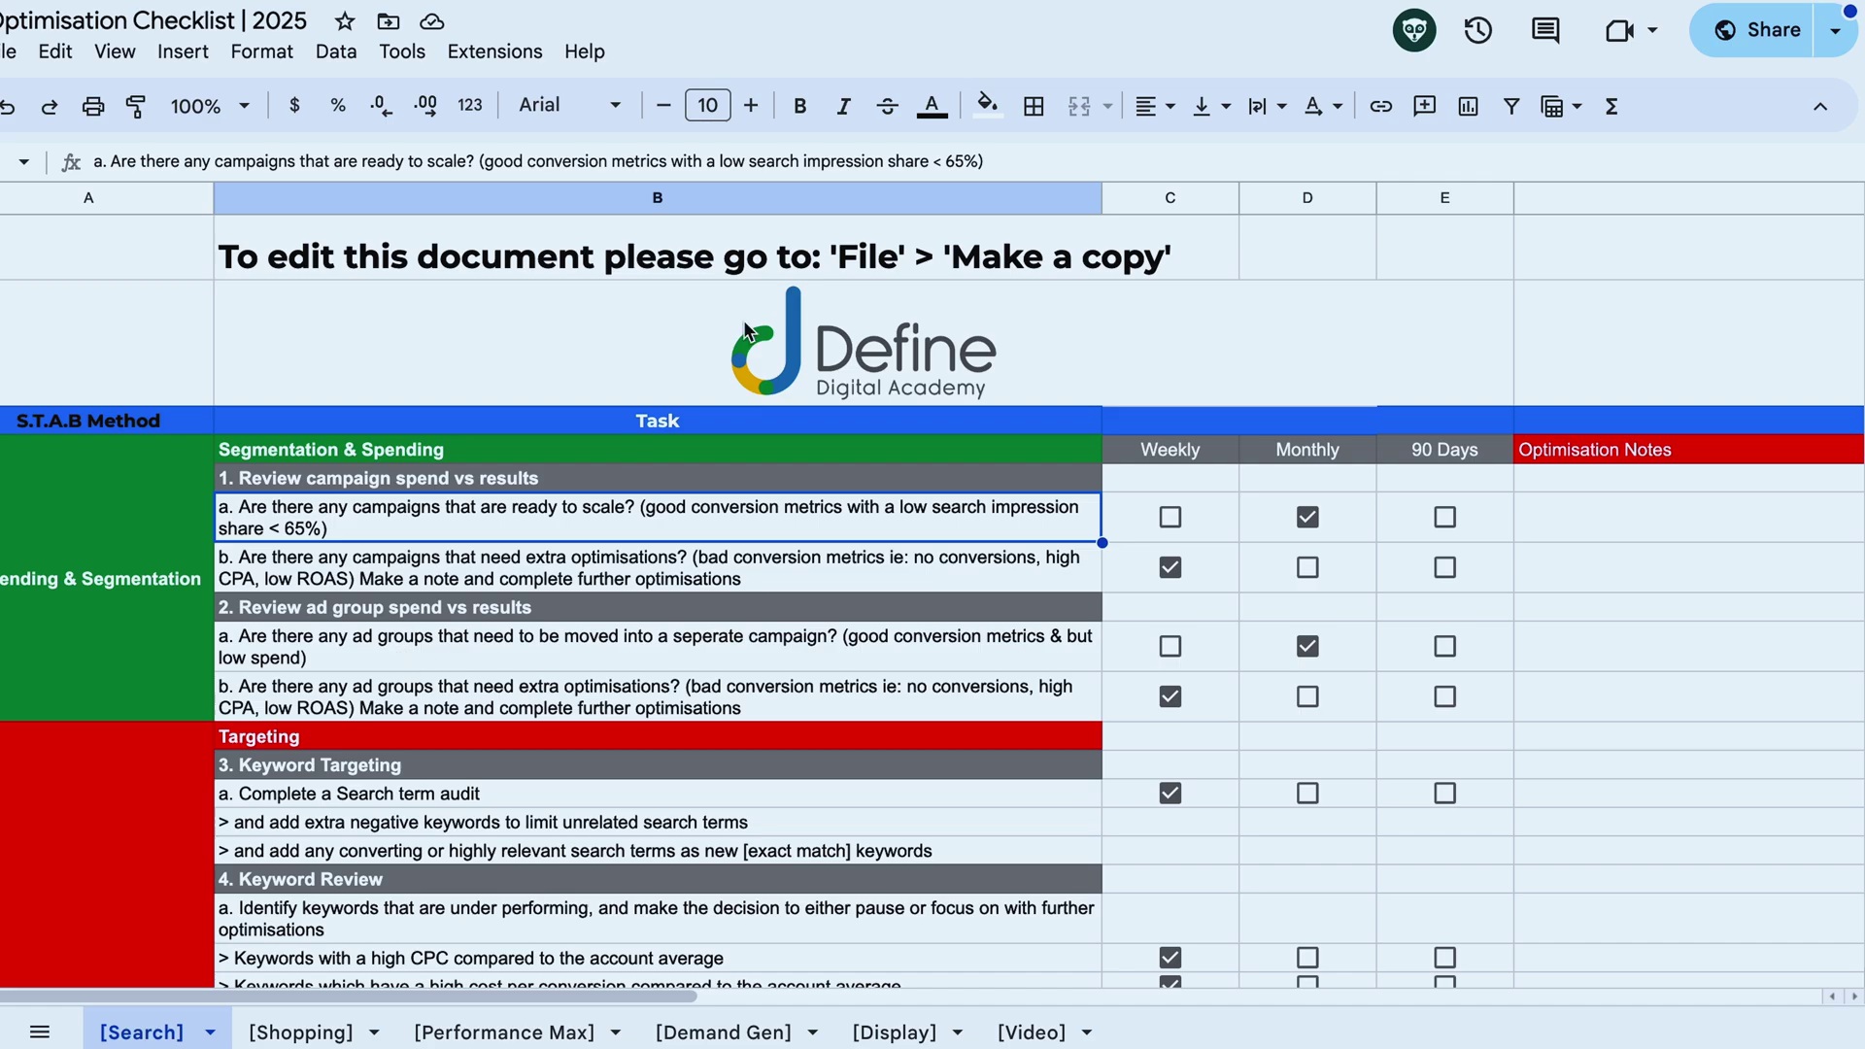
{"action": "scroll", "coordinate": [627, 449], "scroll_direction": "down", "scroll_amount": 2}
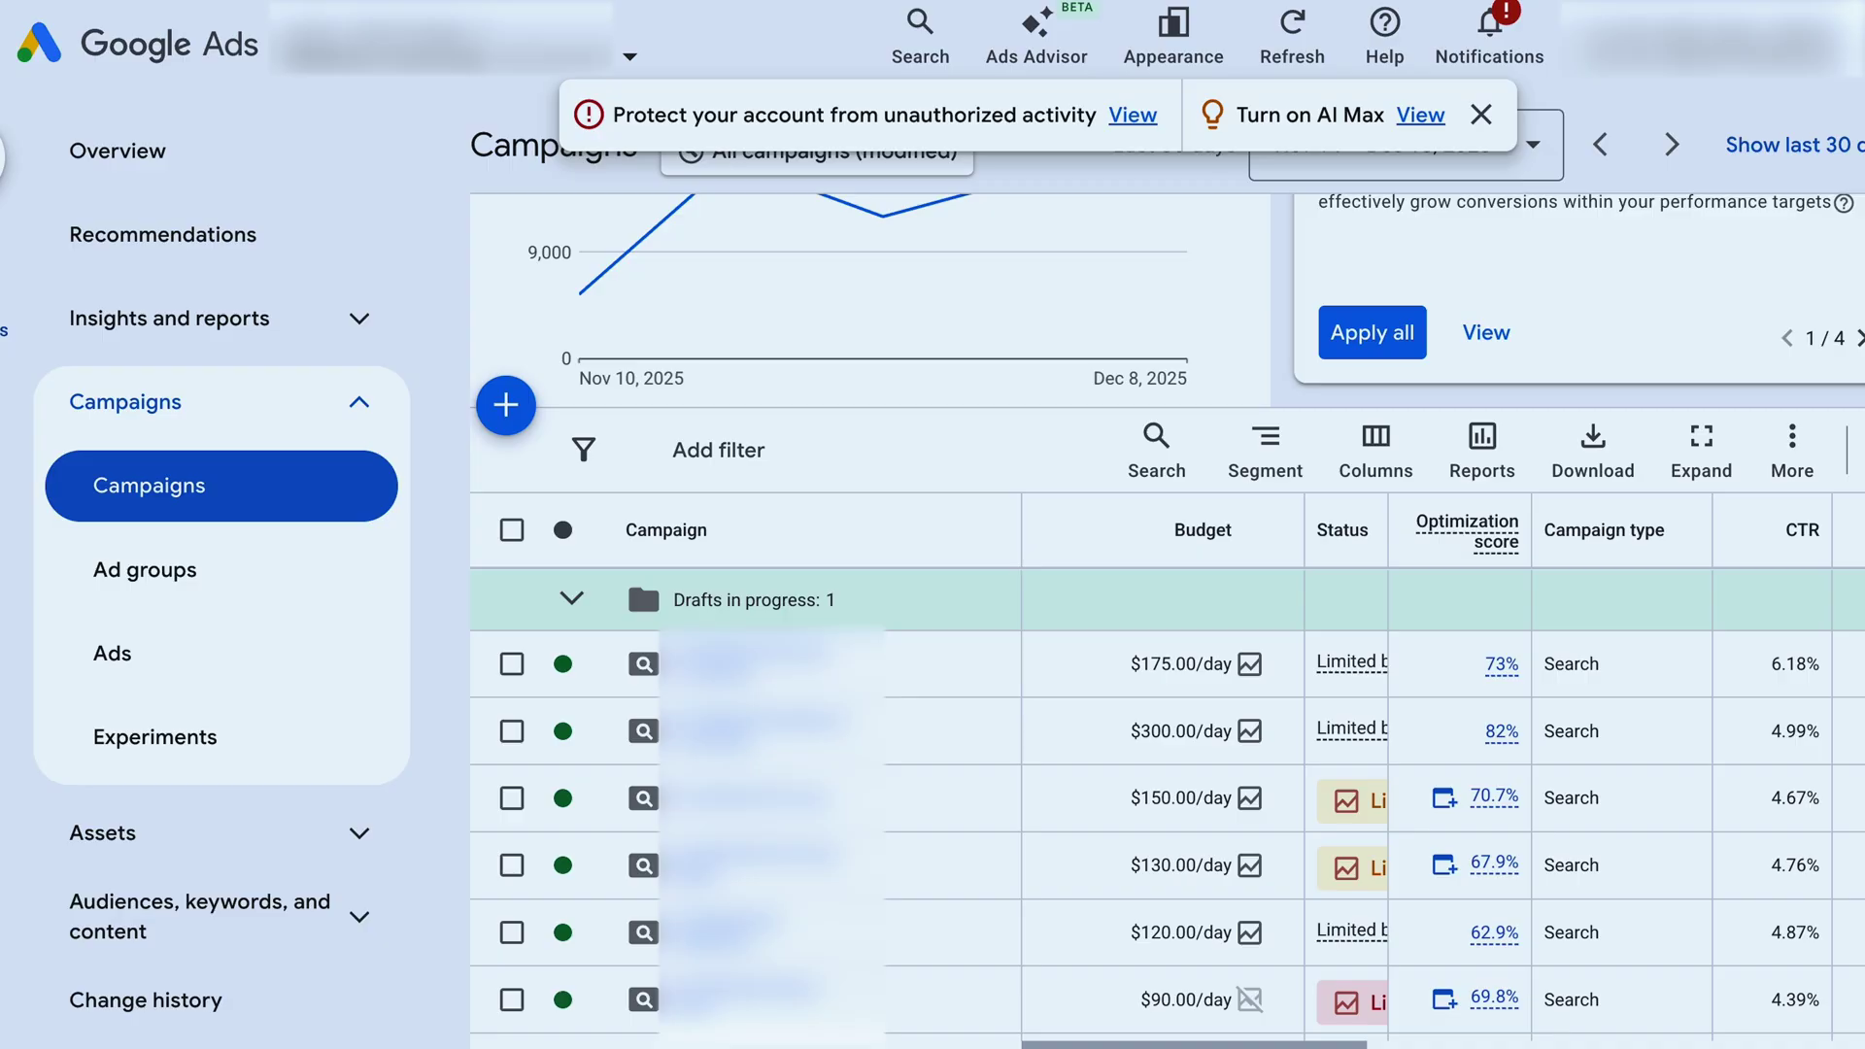
- Switch to Google Ads and add the competitive metric Search impr. share to the campaigns table columns
{"action": "scroll", "coordinate": [1277, 641], "scroll_direction": "right", "scroll_amount": 5}
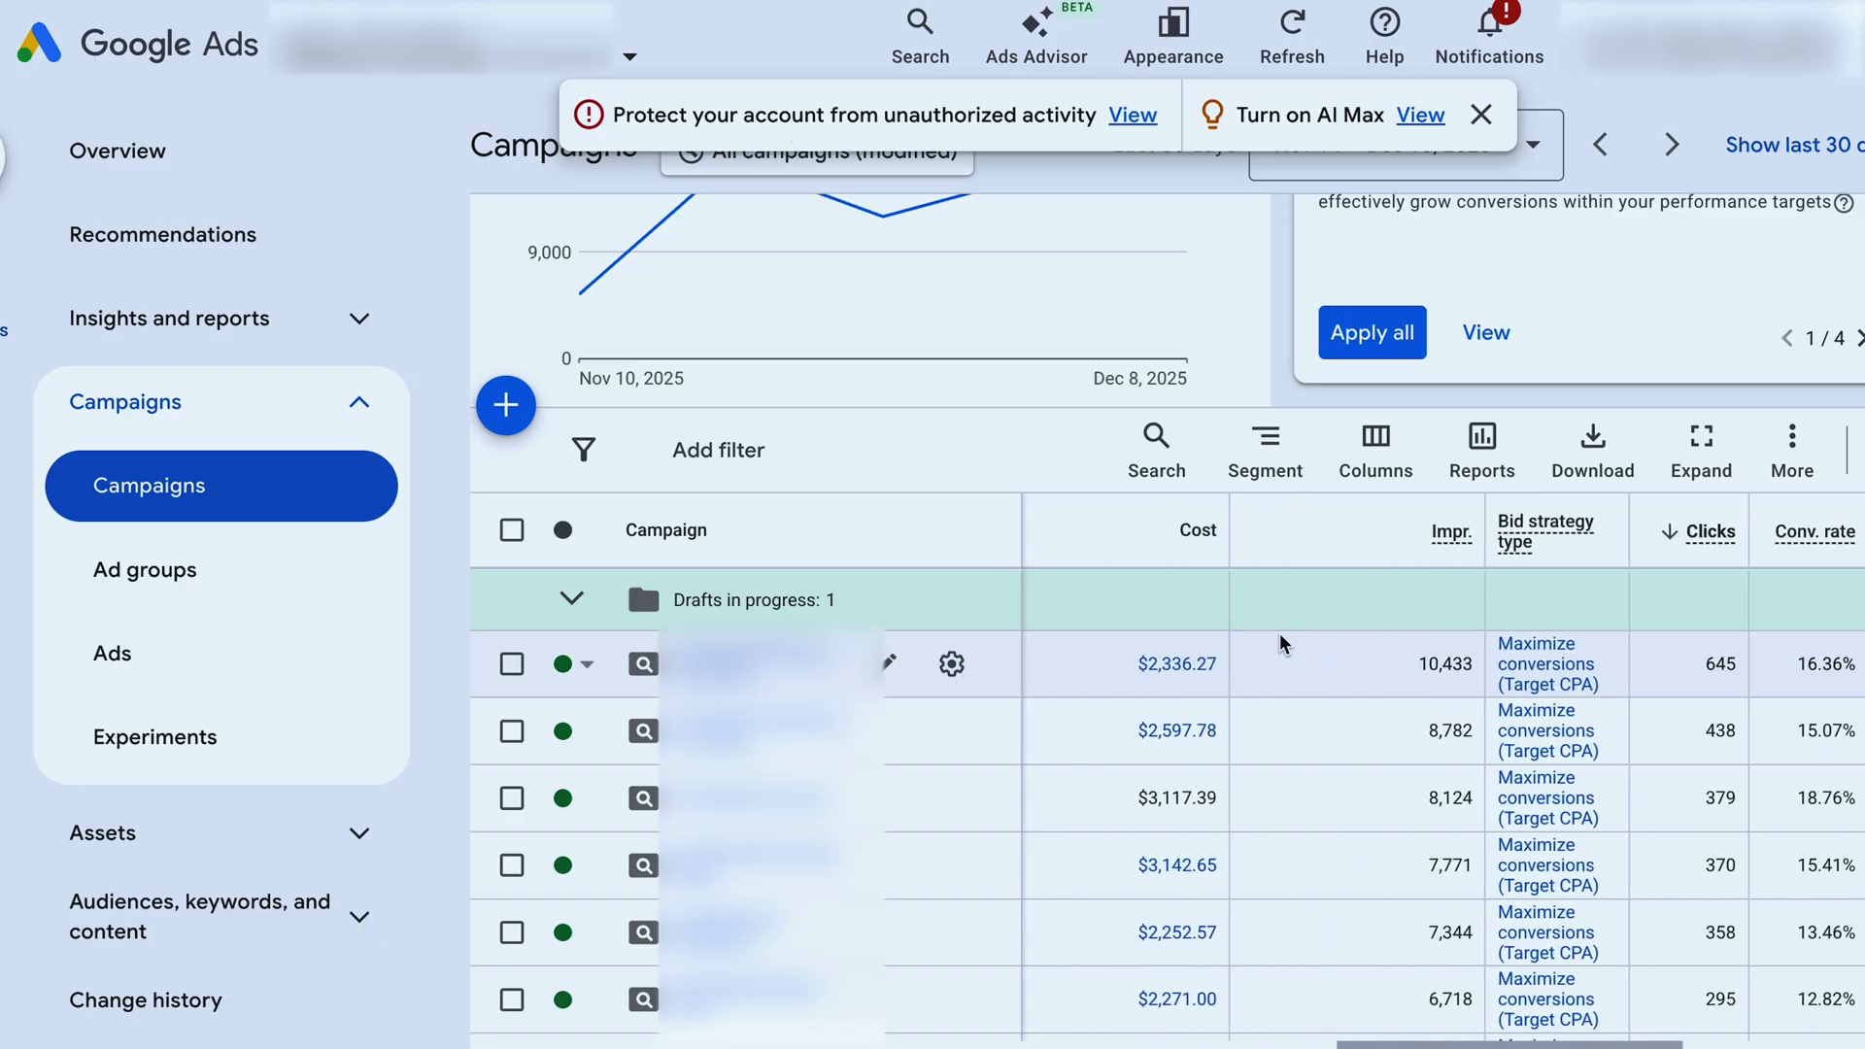
{"action": "scroll", "coordinate": [1280, 643], "scroll_direction": "right", "scroll_amount": 5}
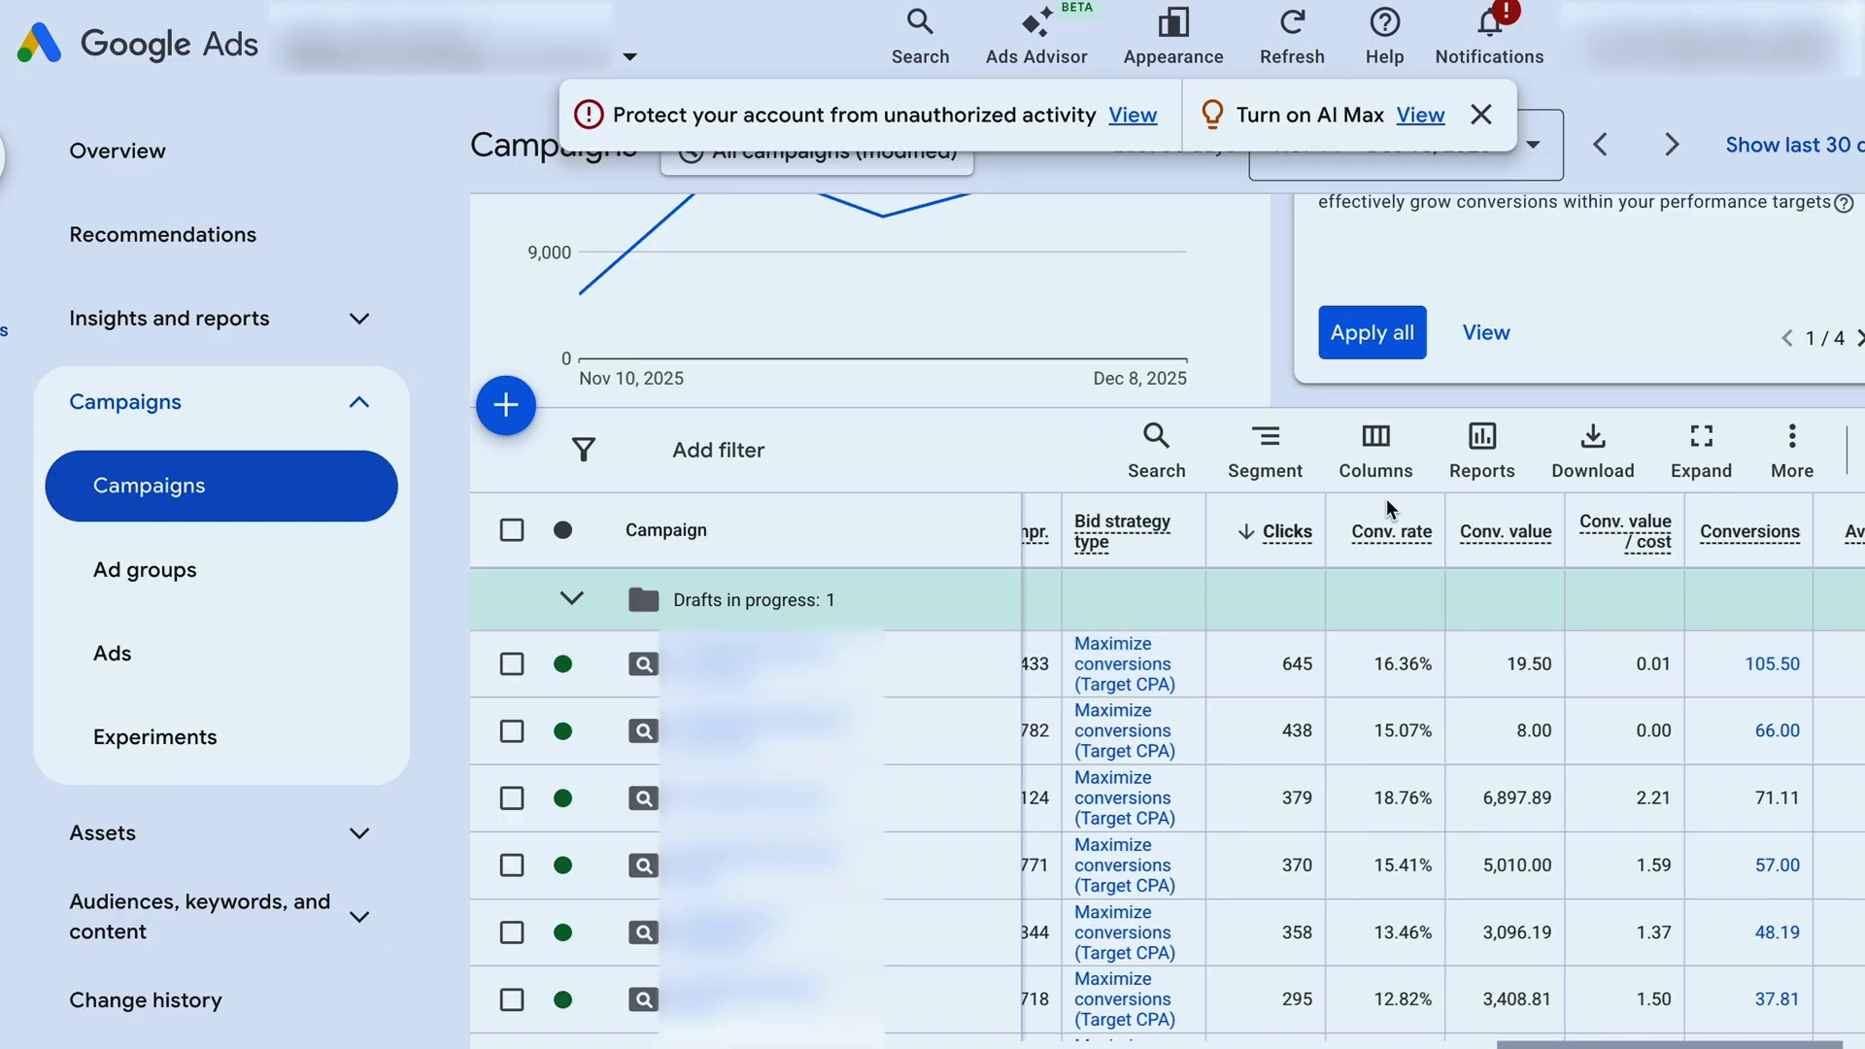
{"action": "left_click", "coordinate": [1377, 448]}
{"action": "left_click", "coordinate": [1358, 541]}
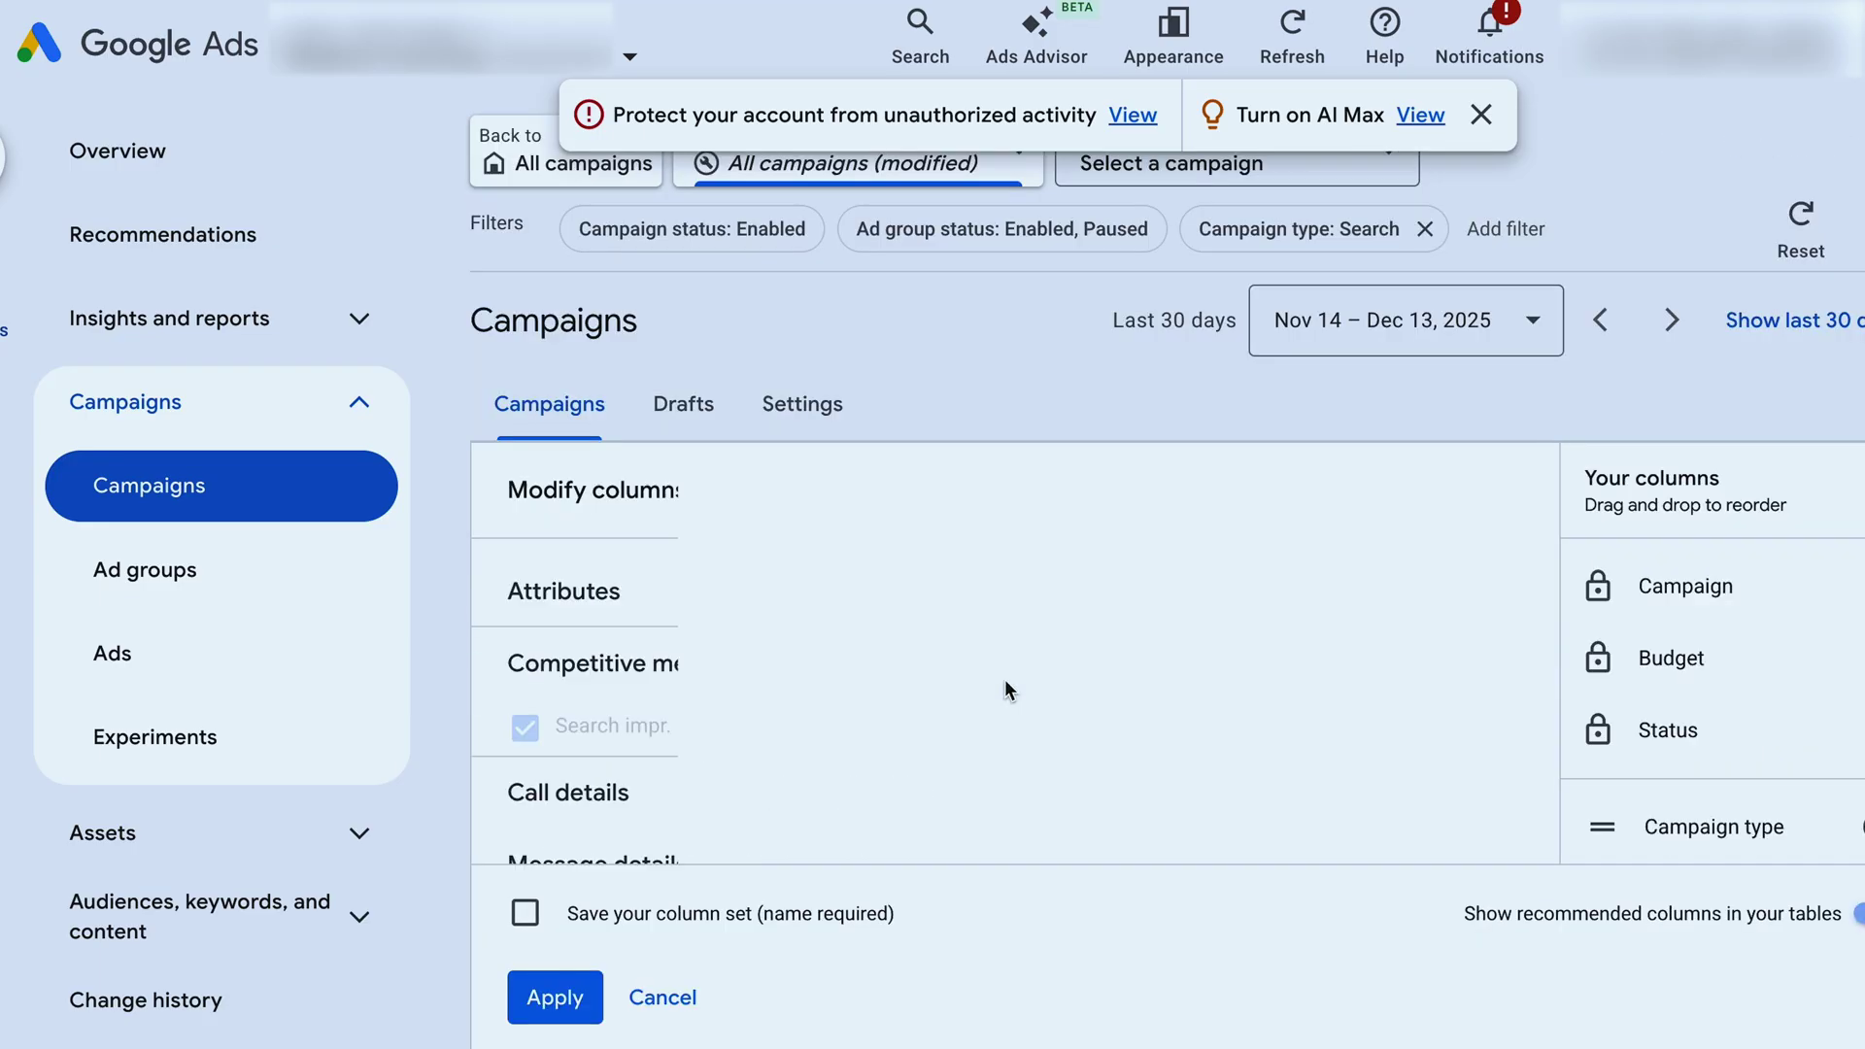
{"action": "left_click", "coordinate": [552, 998]}
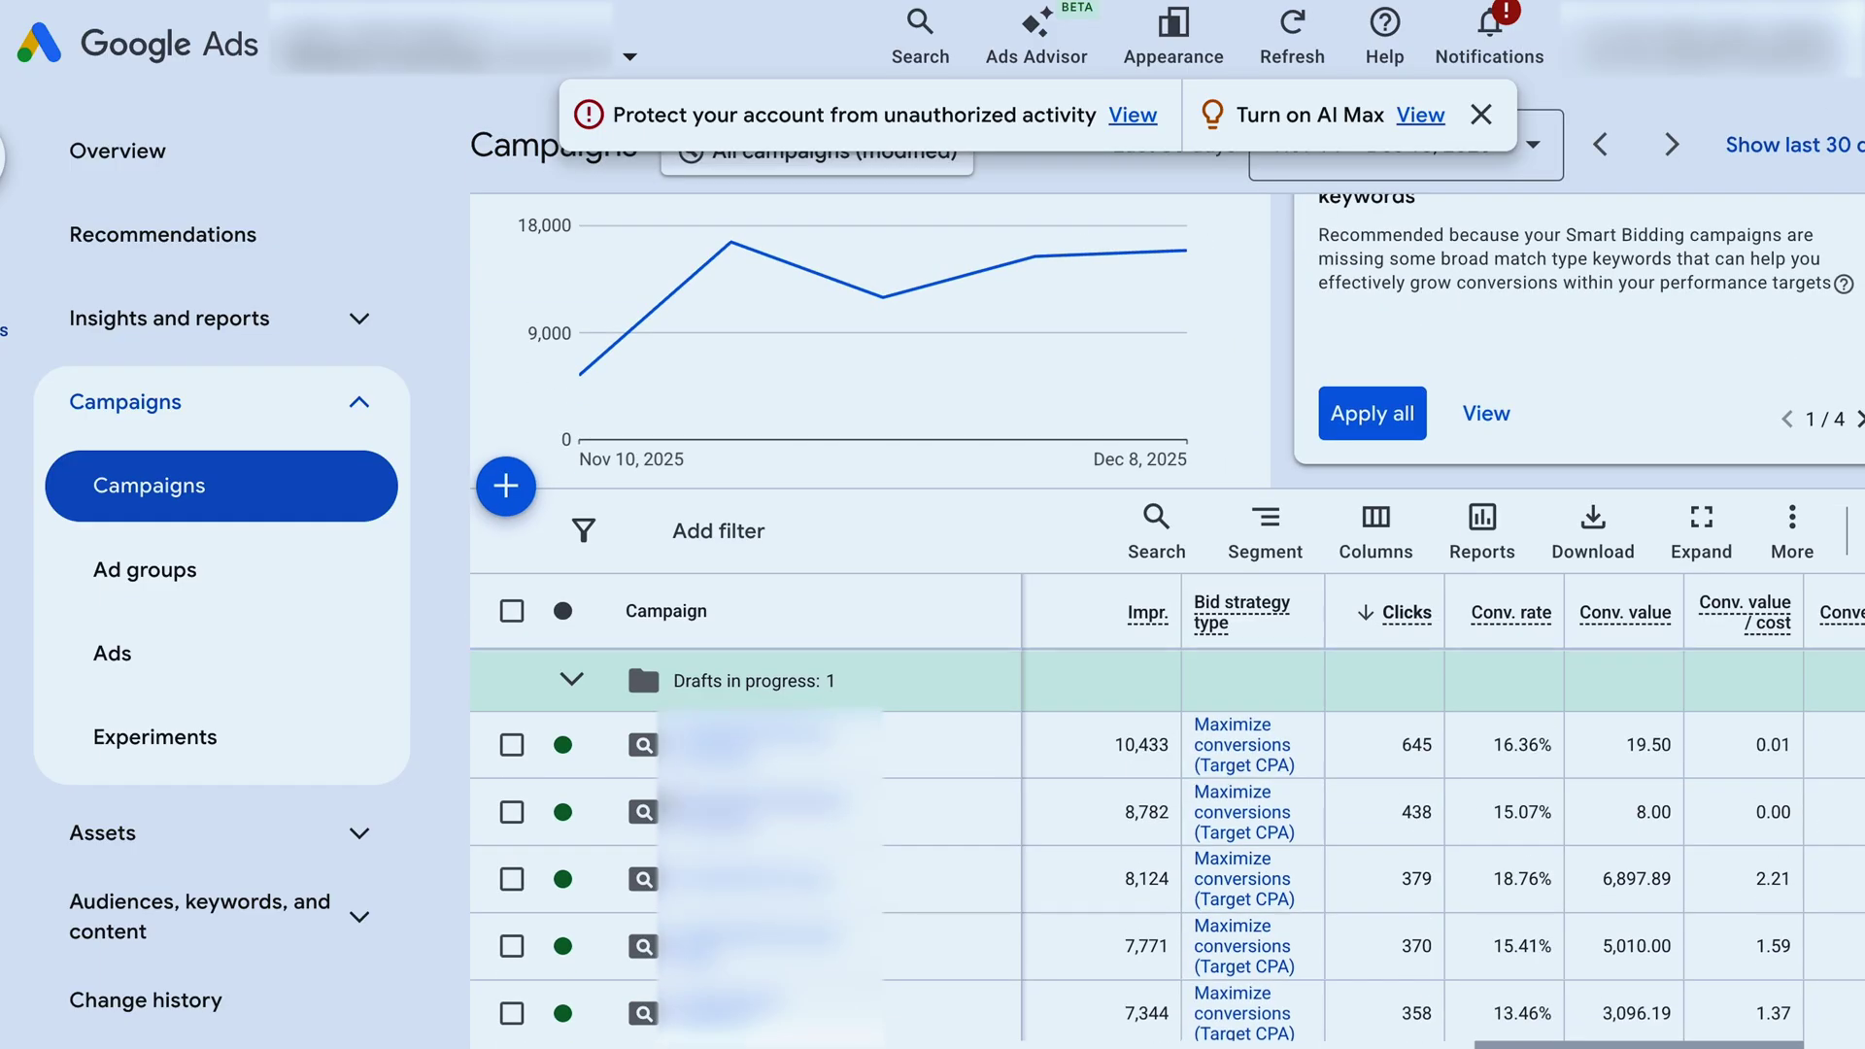
- Select the second campaign in the table and set the reporting date range to Oct 5 – Dec 13, 2025
{"action": "left_click", "coordinate": [511, 814]}
{"action": "scroll", "coordinate": [1340, 832], "scroll_direction": "right", "scroll_amount": 3}
{"action": "scroll", "coordinate": [1518, 207], "scroll_direction": "up", "scroll_amount": 4}
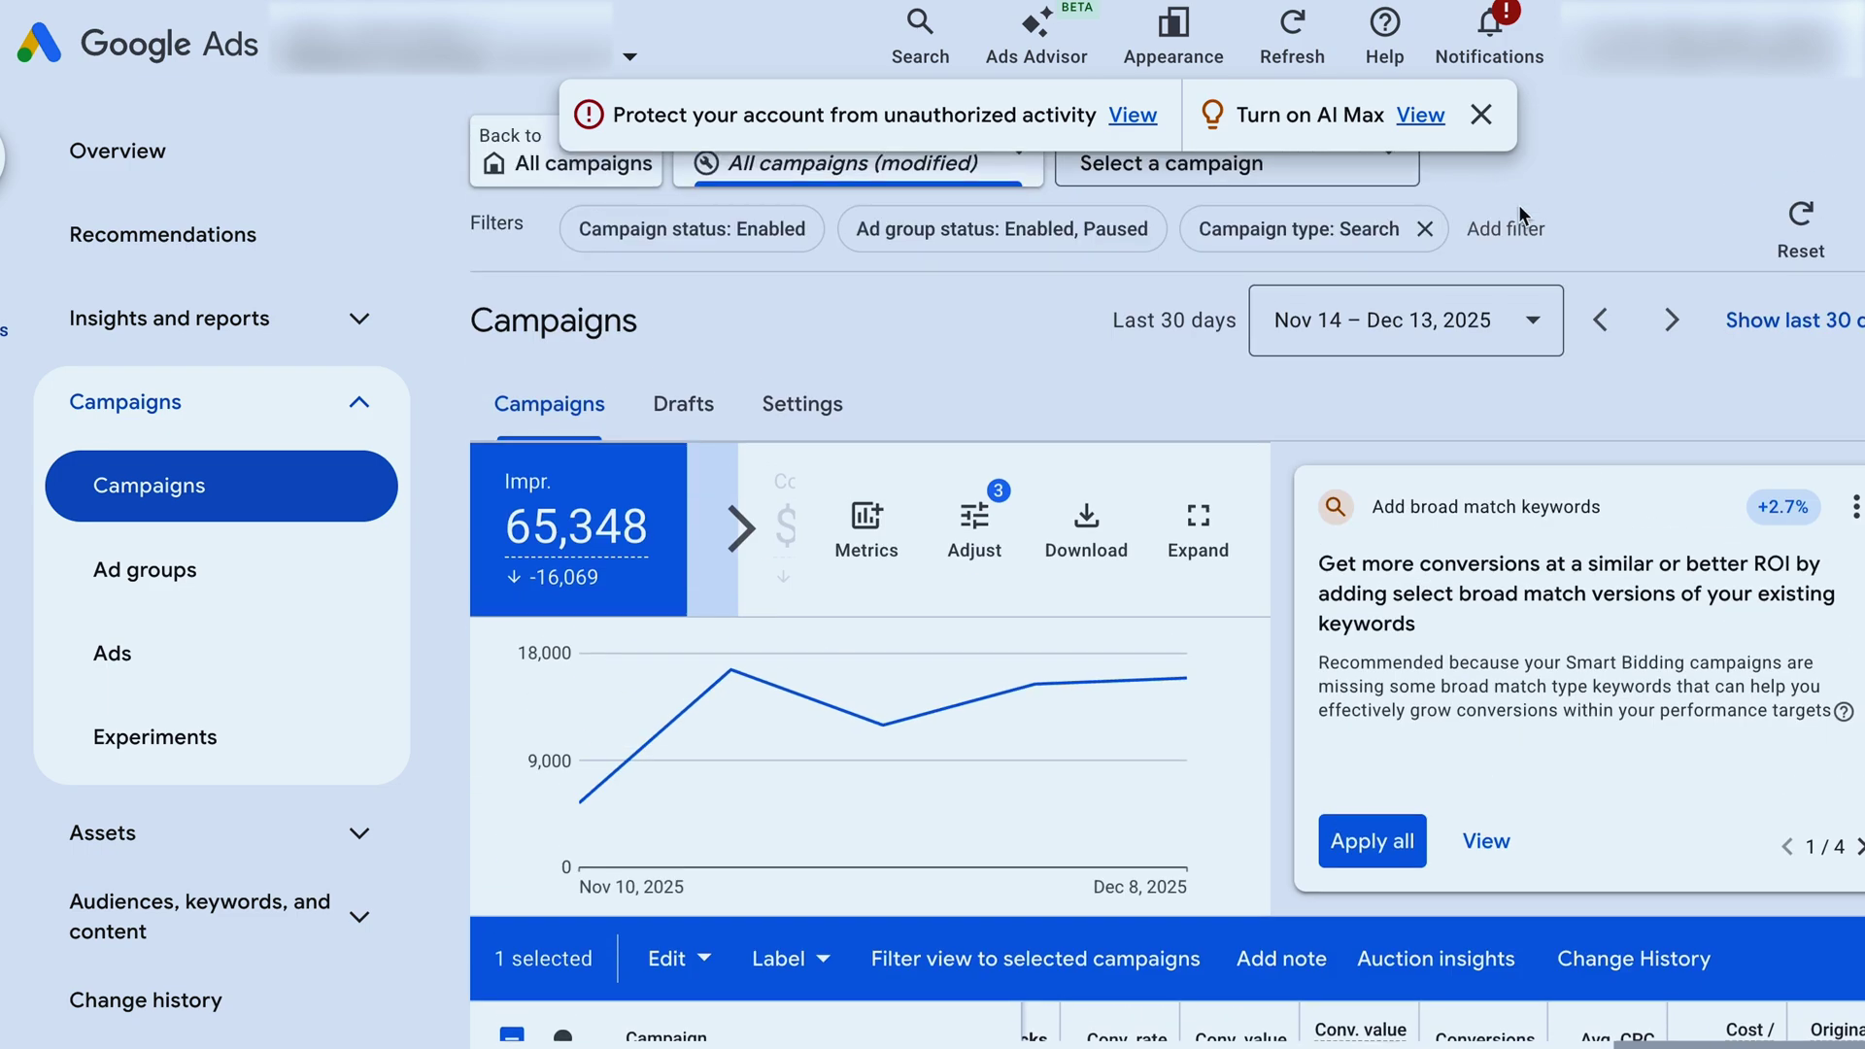
{"action": "left_click", "coordinate": [1437, 323]}
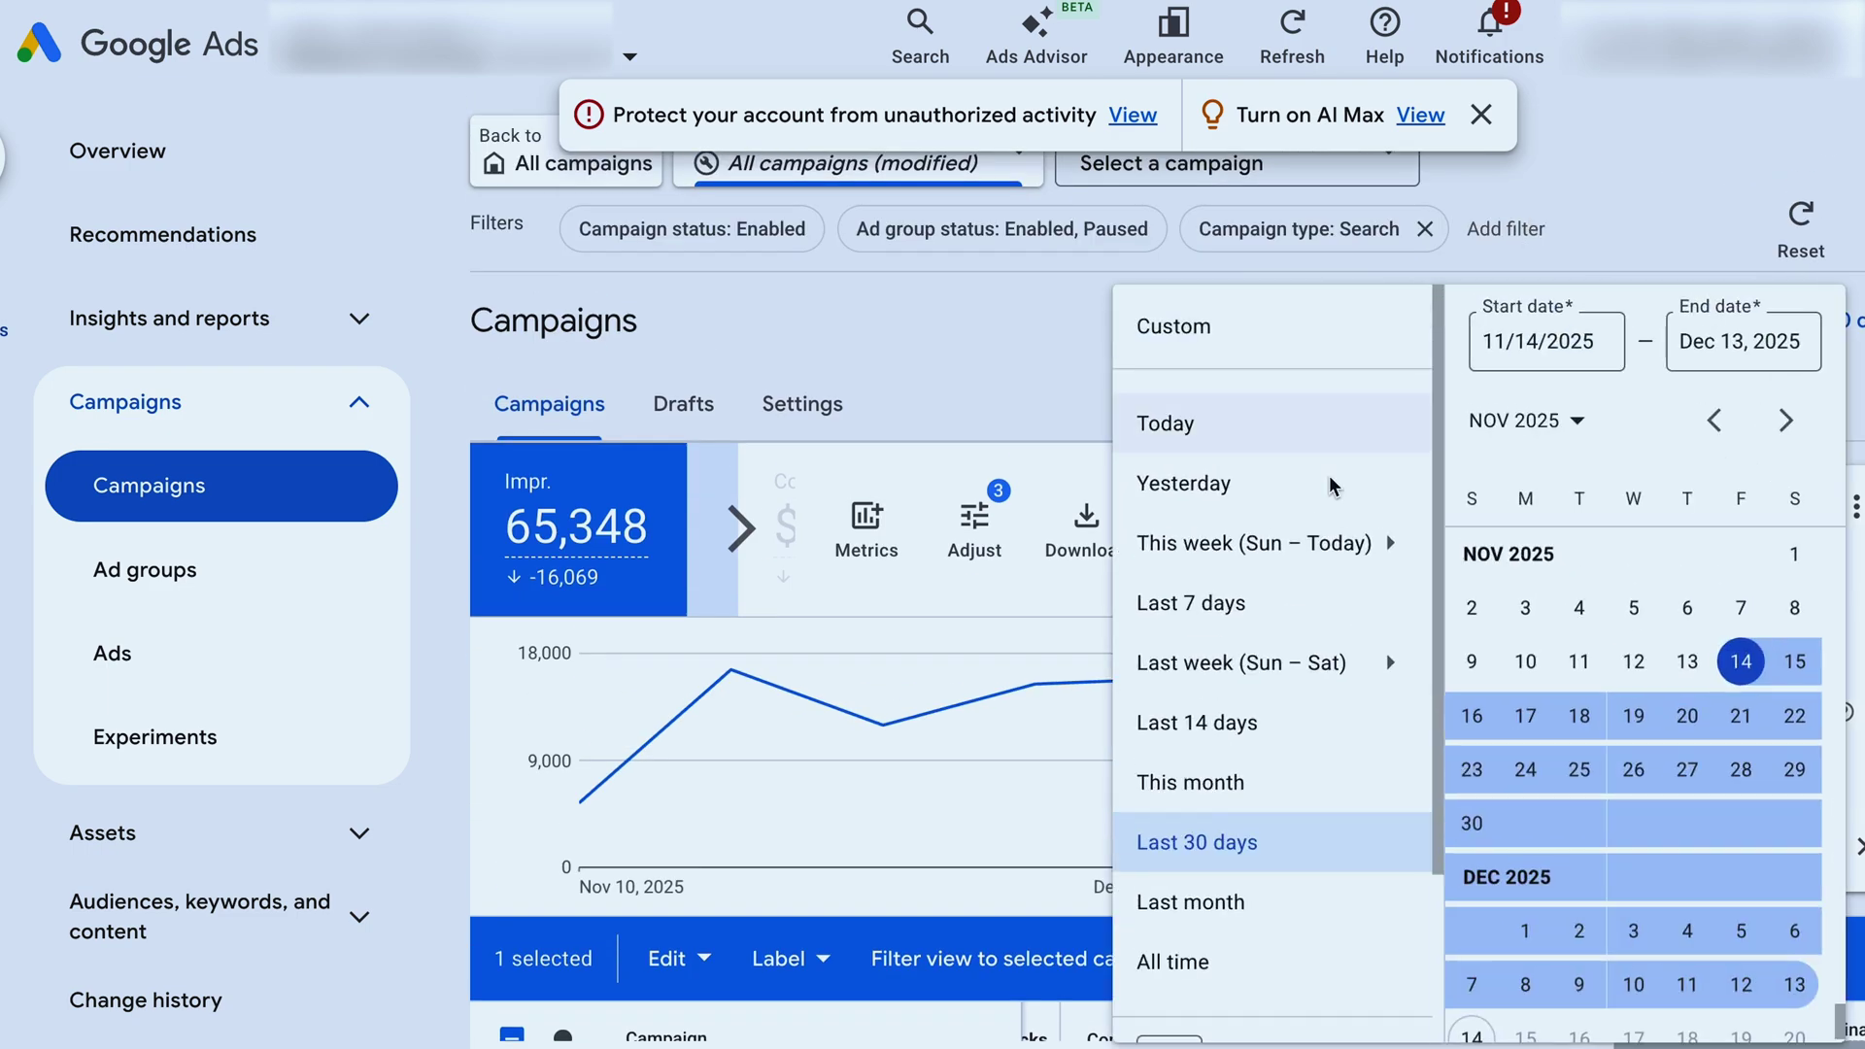
{"action": "scroll", "coordinate": [1544, 665], "scroll_direction": "up", "scroll_amount": 3}
{"action": "left_click", "coordinate": [1466, 624]}
{"action": "scroll", "coordinate": [1534, 680], "scroll_direction": "down", "scroll_amount": 4}
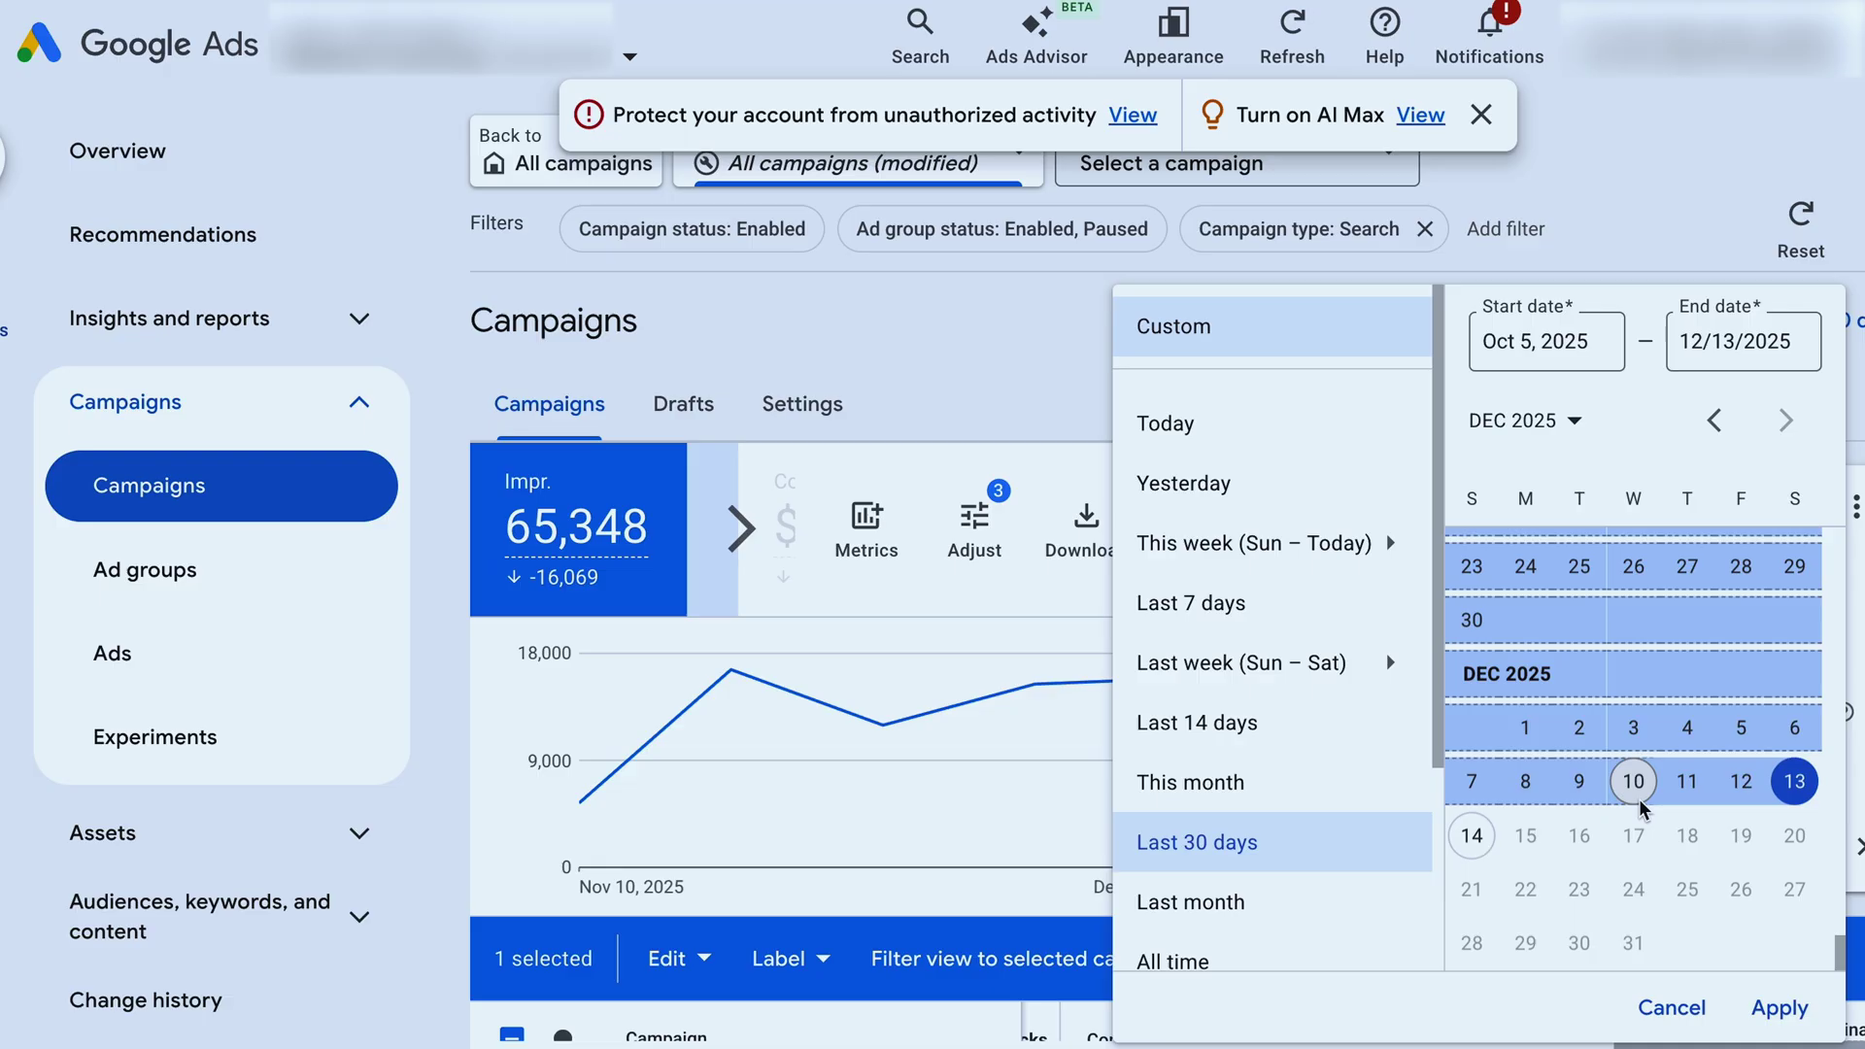
- Examine the selected campaign's search impression share, conversion rate, conversions, average CPC and cost per conversion
{"action": "scroll", "coordinate": [1564, 709], "scroll_direction": "down", "scroll_amount": 5}
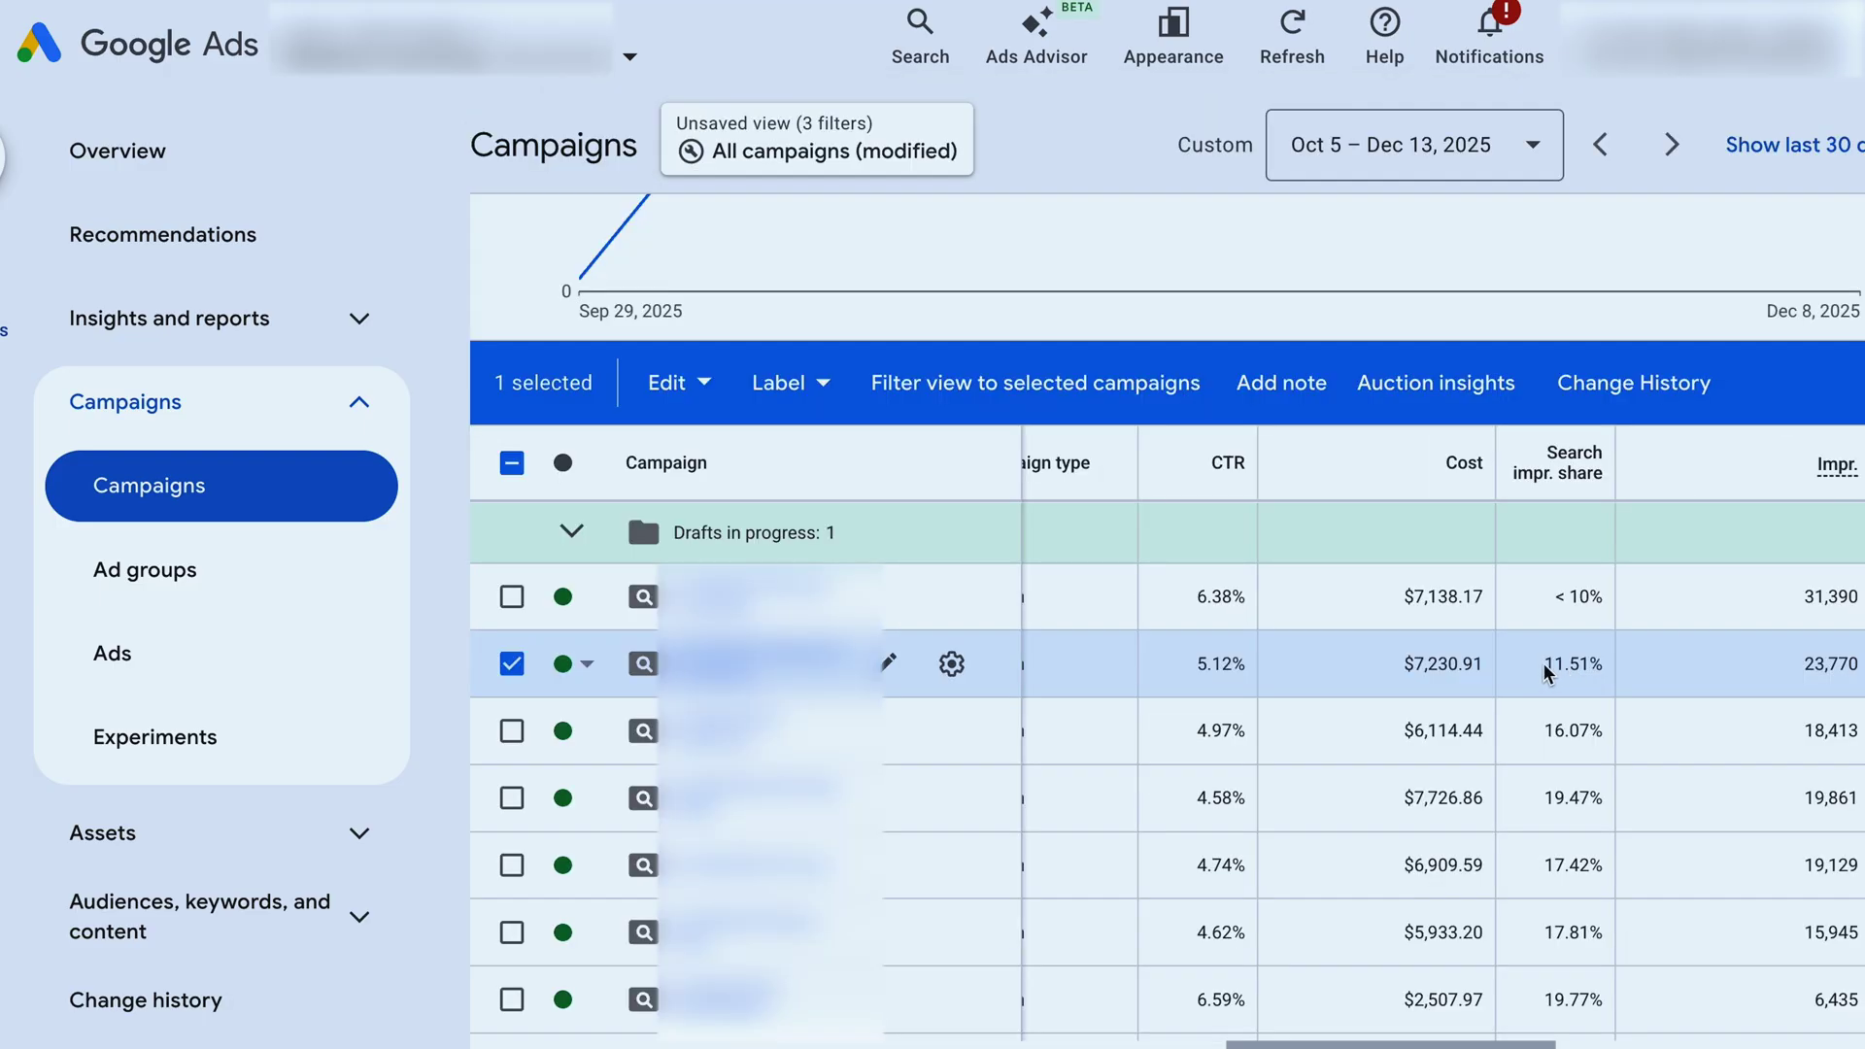
{"action": "scroll", "coordinate": [1546, 670], "scroll_direction": "down", "scroll_amount": 3}
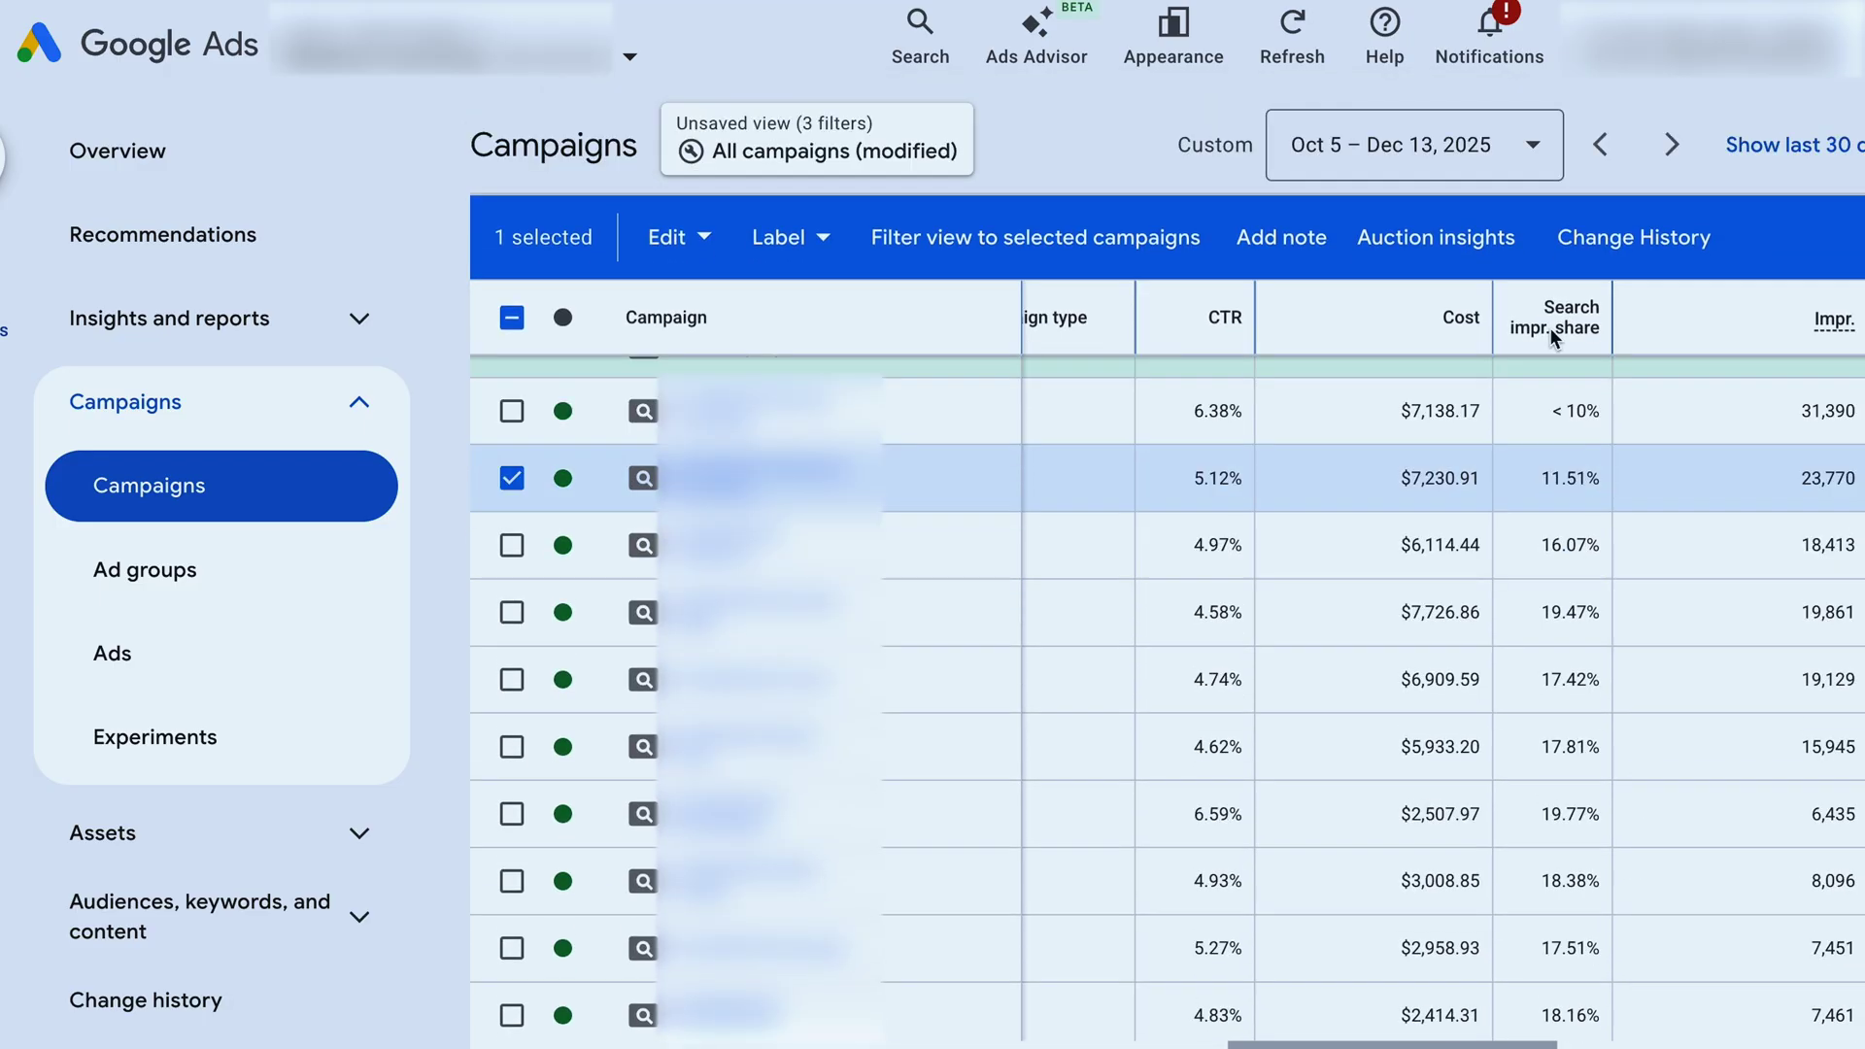
{"action": "mouse_move", "coordinate": [1550, 329]}
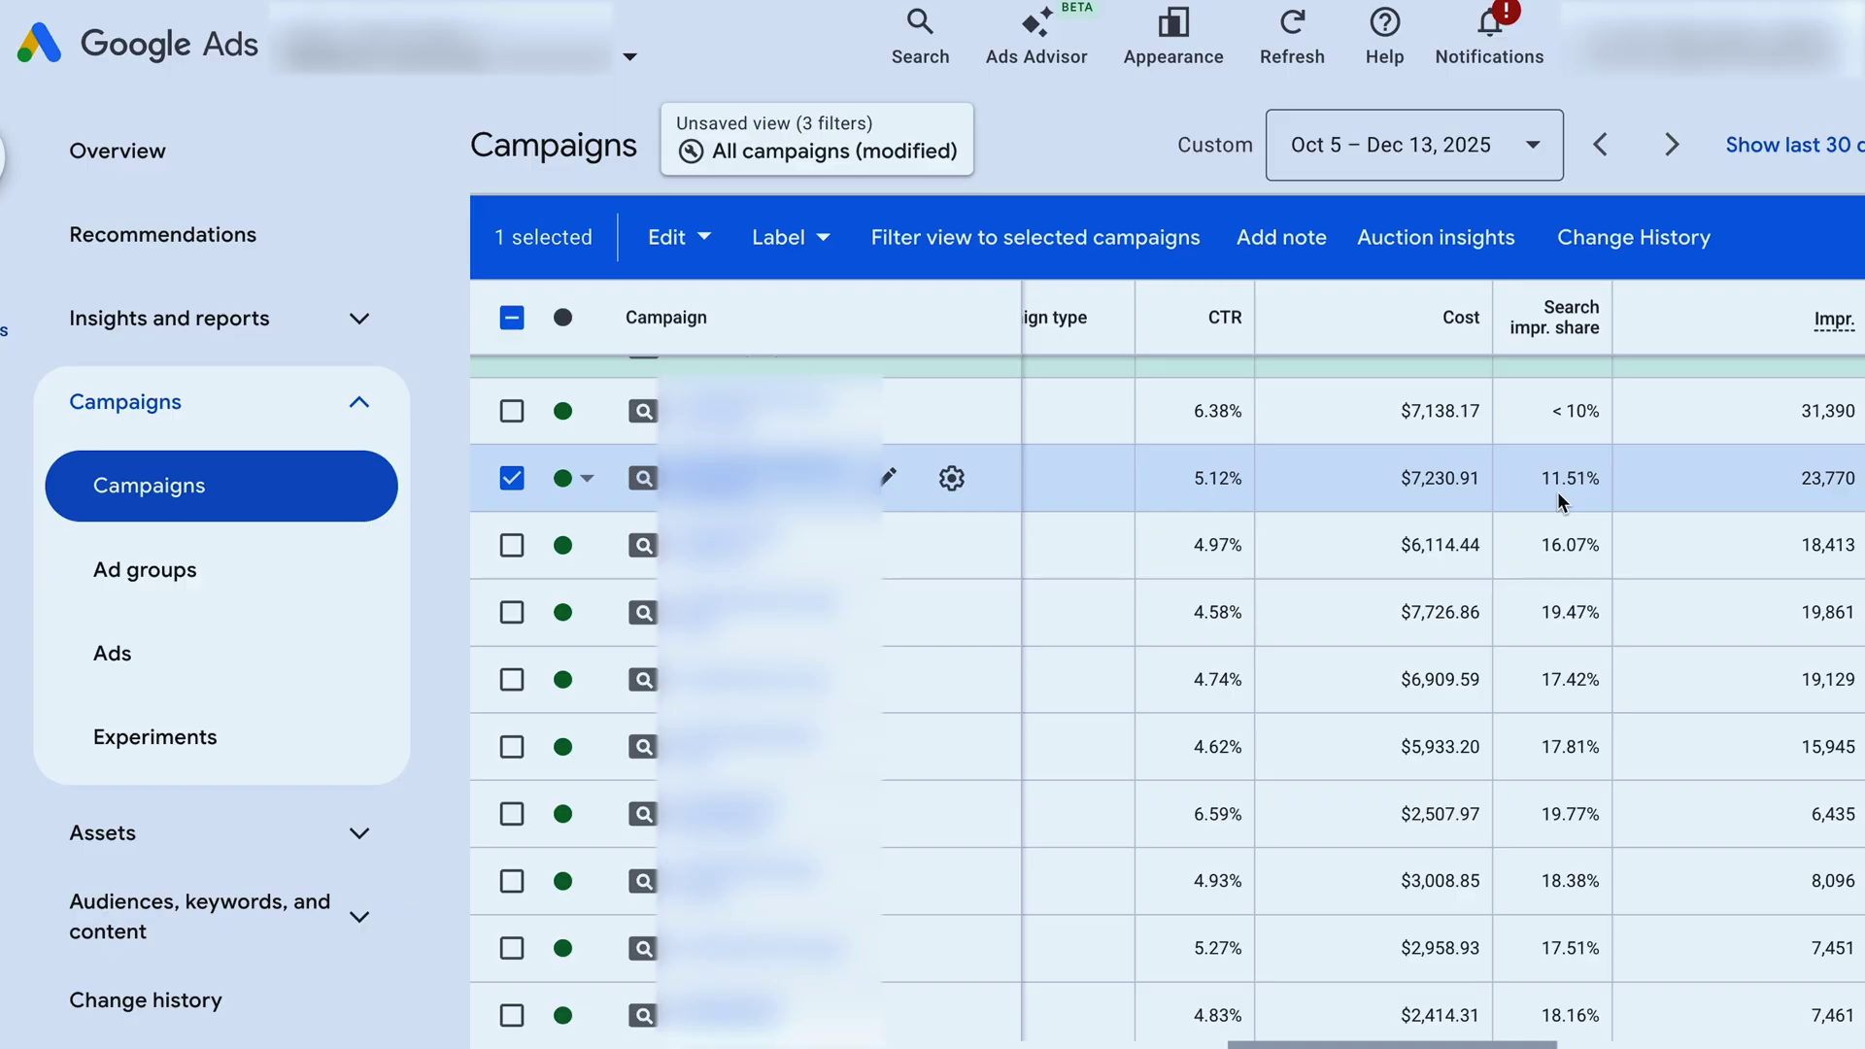
{"action": "scroll", "coordinate": [1559, 502], "scroll_direction": "right", "scroll_amount": 6}
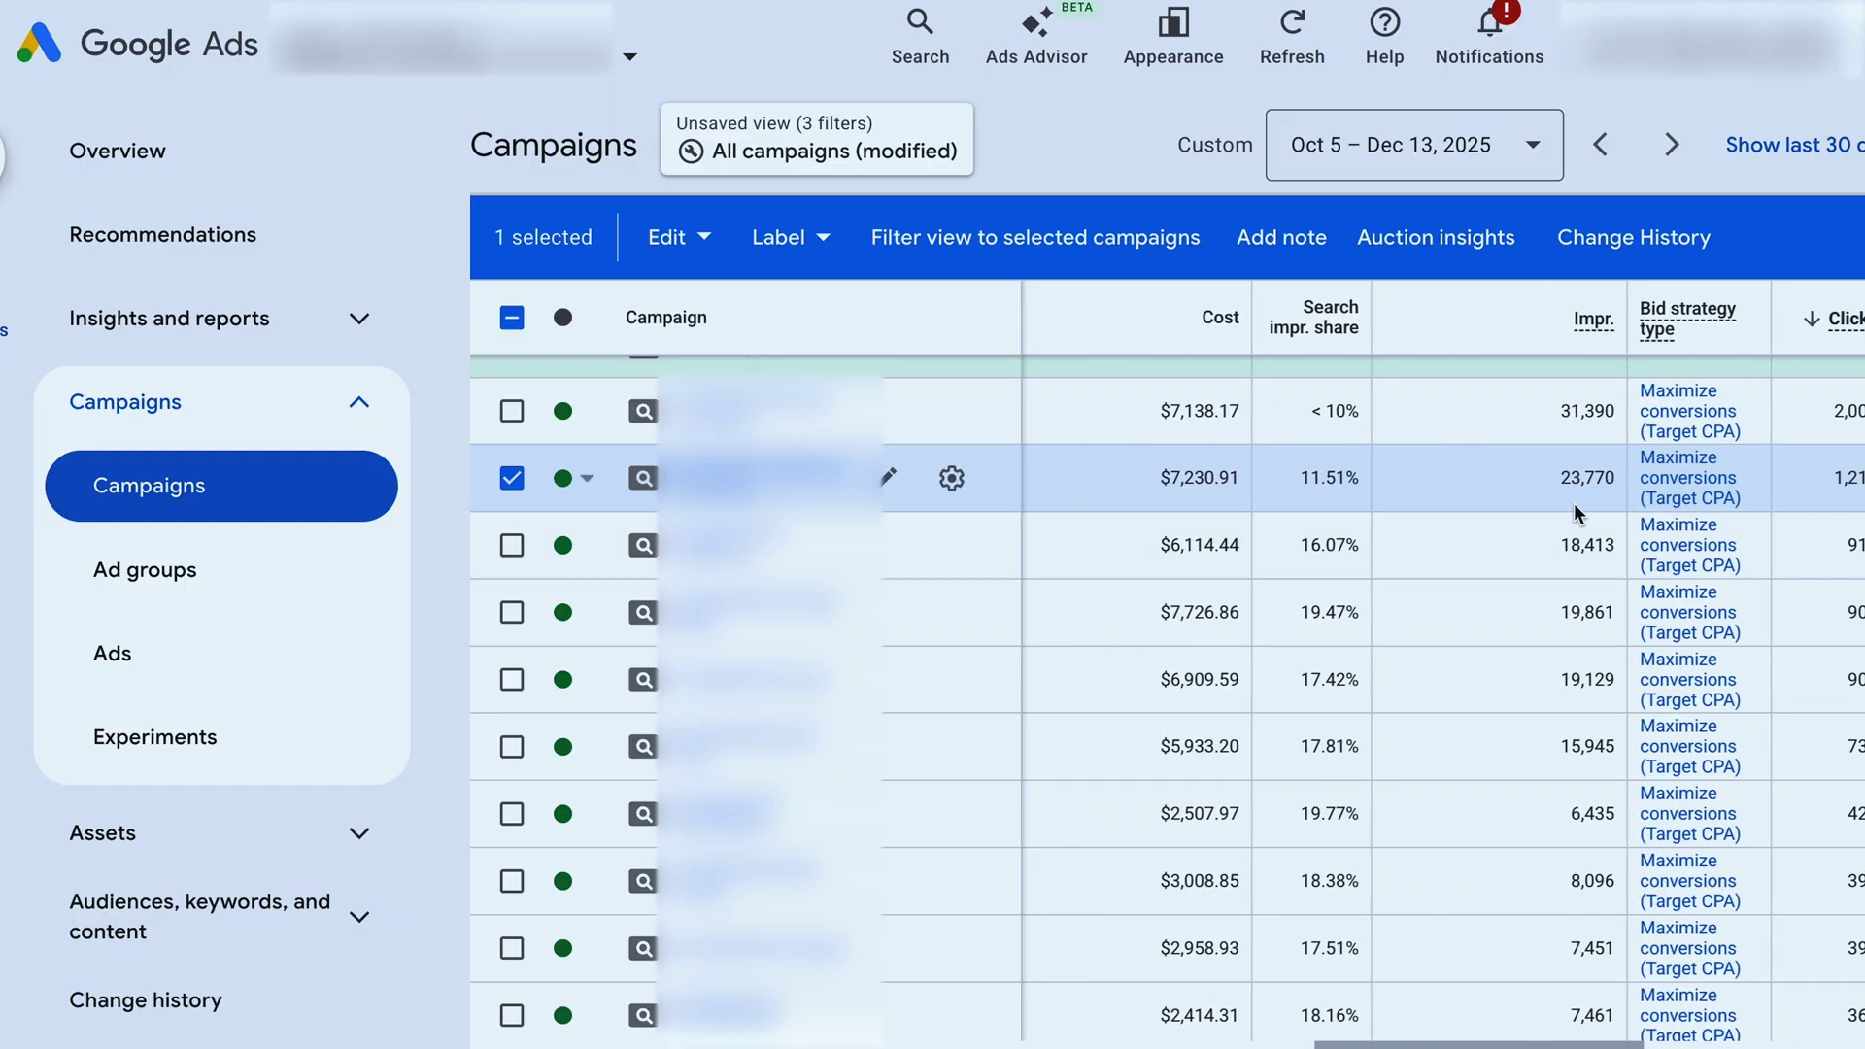
{"action": "scroll", "coordinate": [1567, 501], "scroll_direction": "right", "scroll_amount": 3}
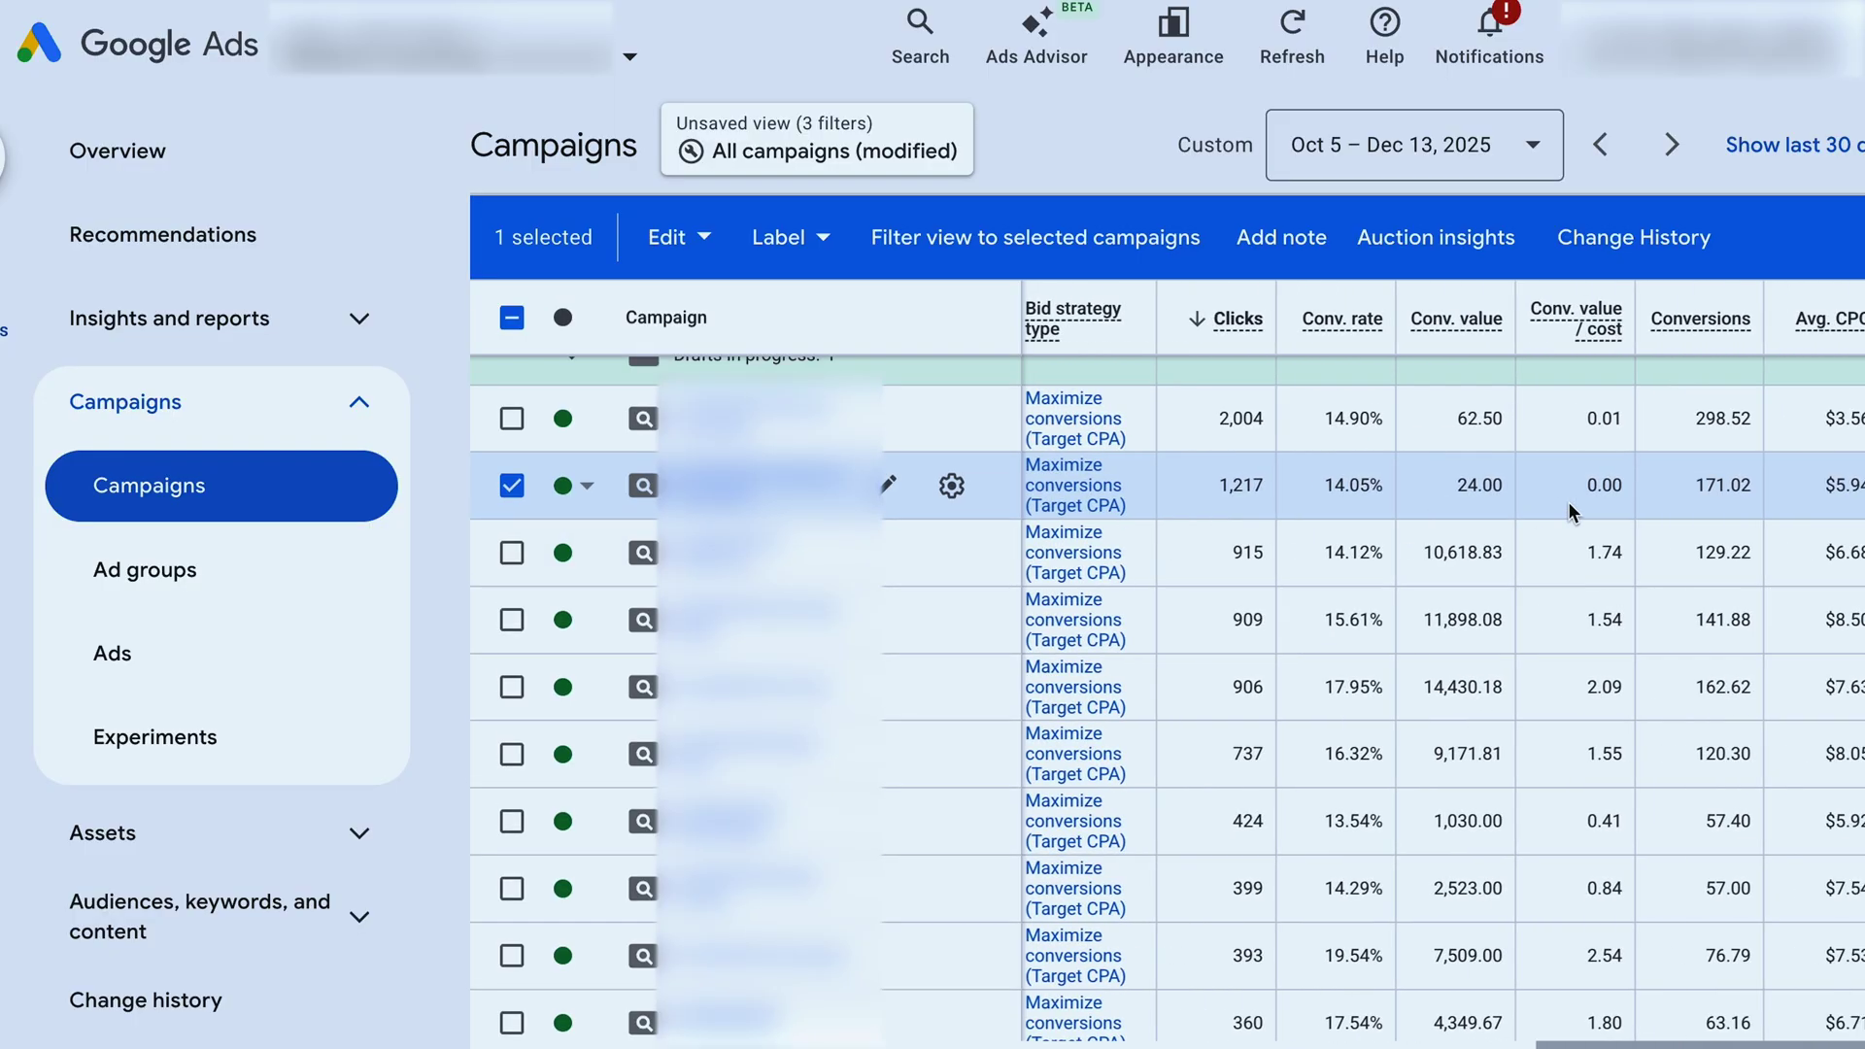
{"action": "scroll", "coordinate": [1554, 497], "scroll_direction": "right", "scroll_amount": 3}
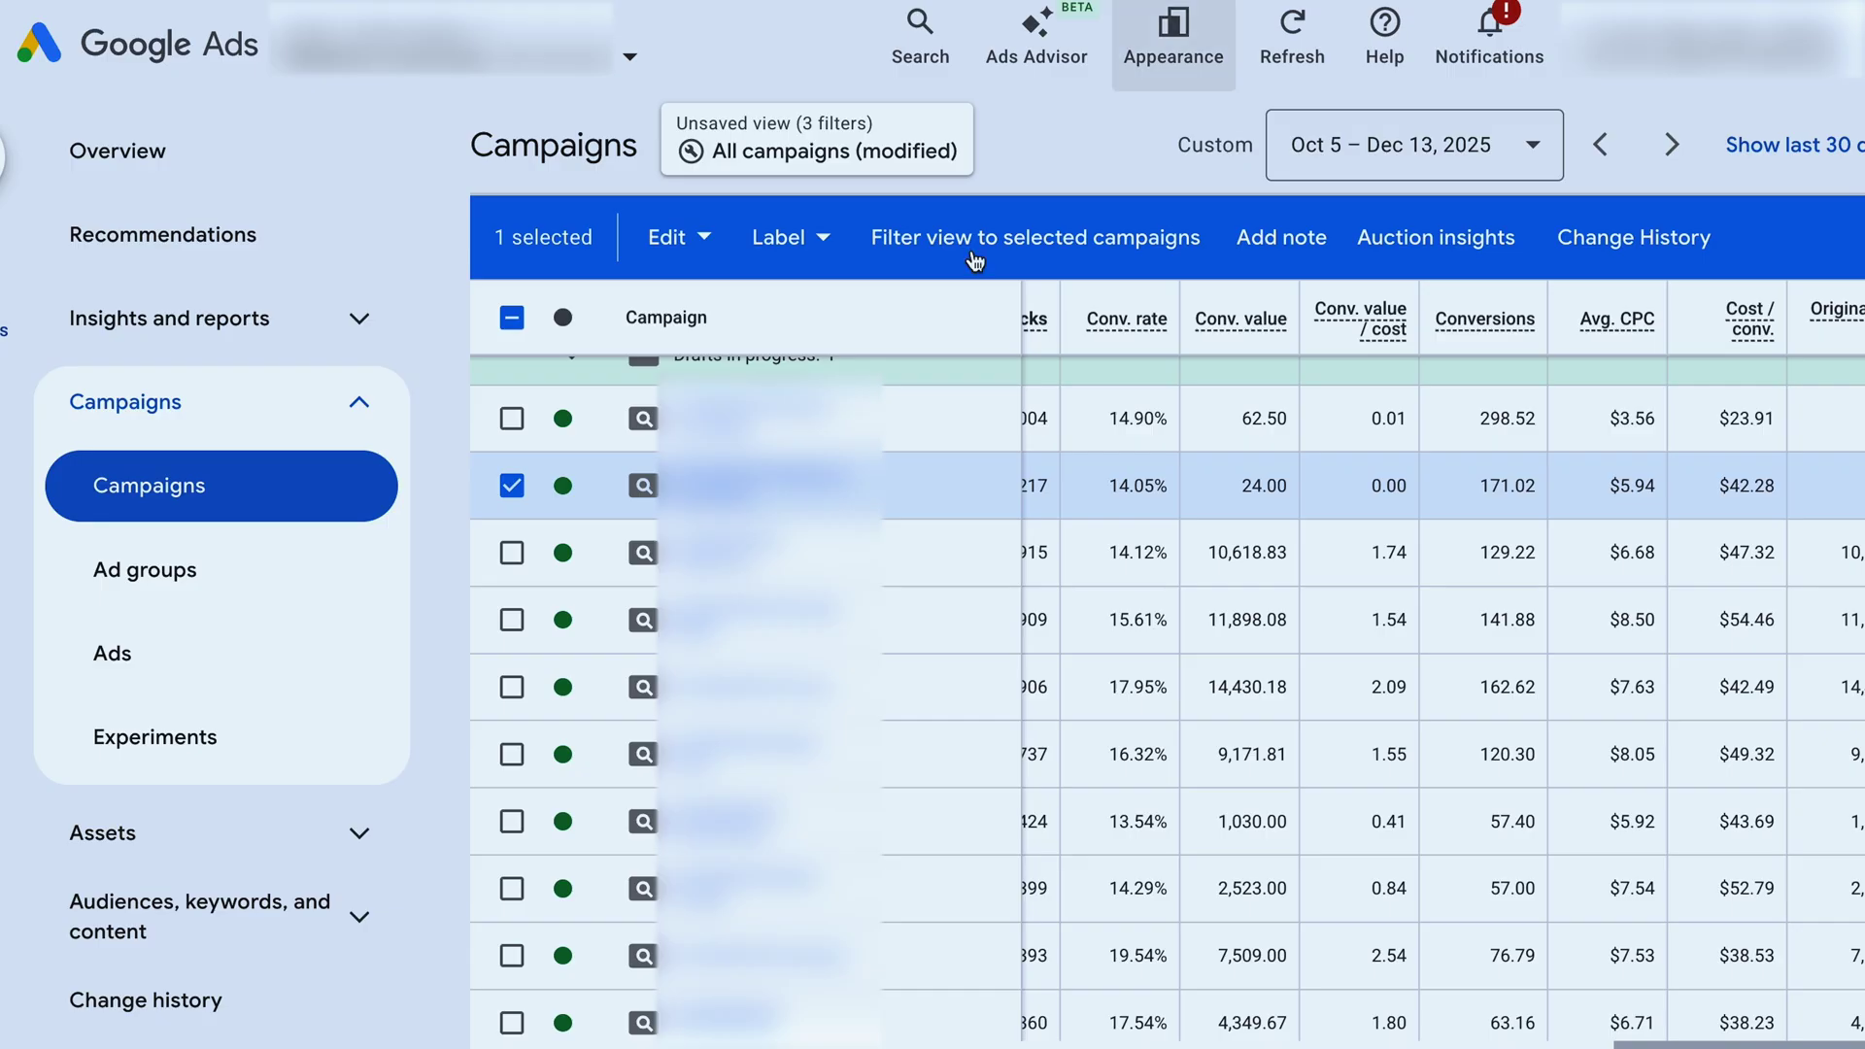
{"action": "left_click", "coordinate": [511, 486]}
{"action": "scroll", "coordinate": [560, 530], "scroll_direction": "up", "scroll_amount": 1}
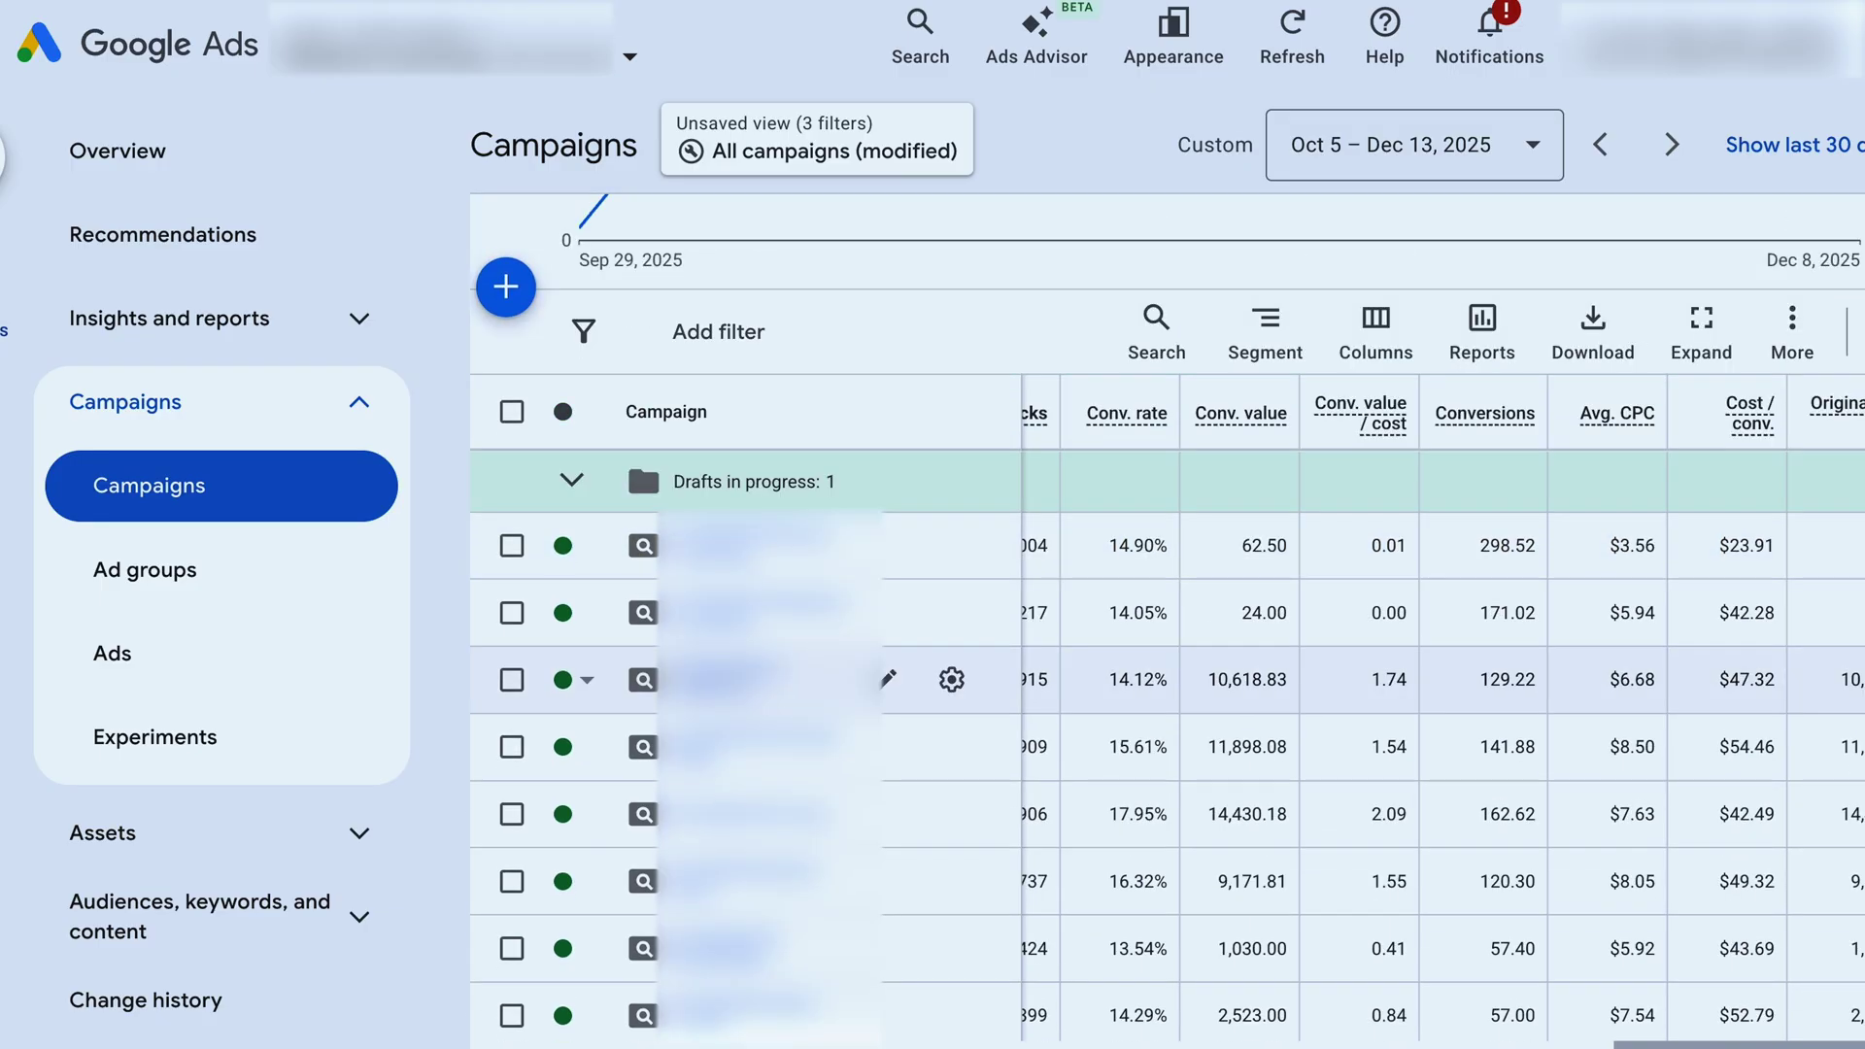
{"action": "left_click", "coordinate": [511, 407]}
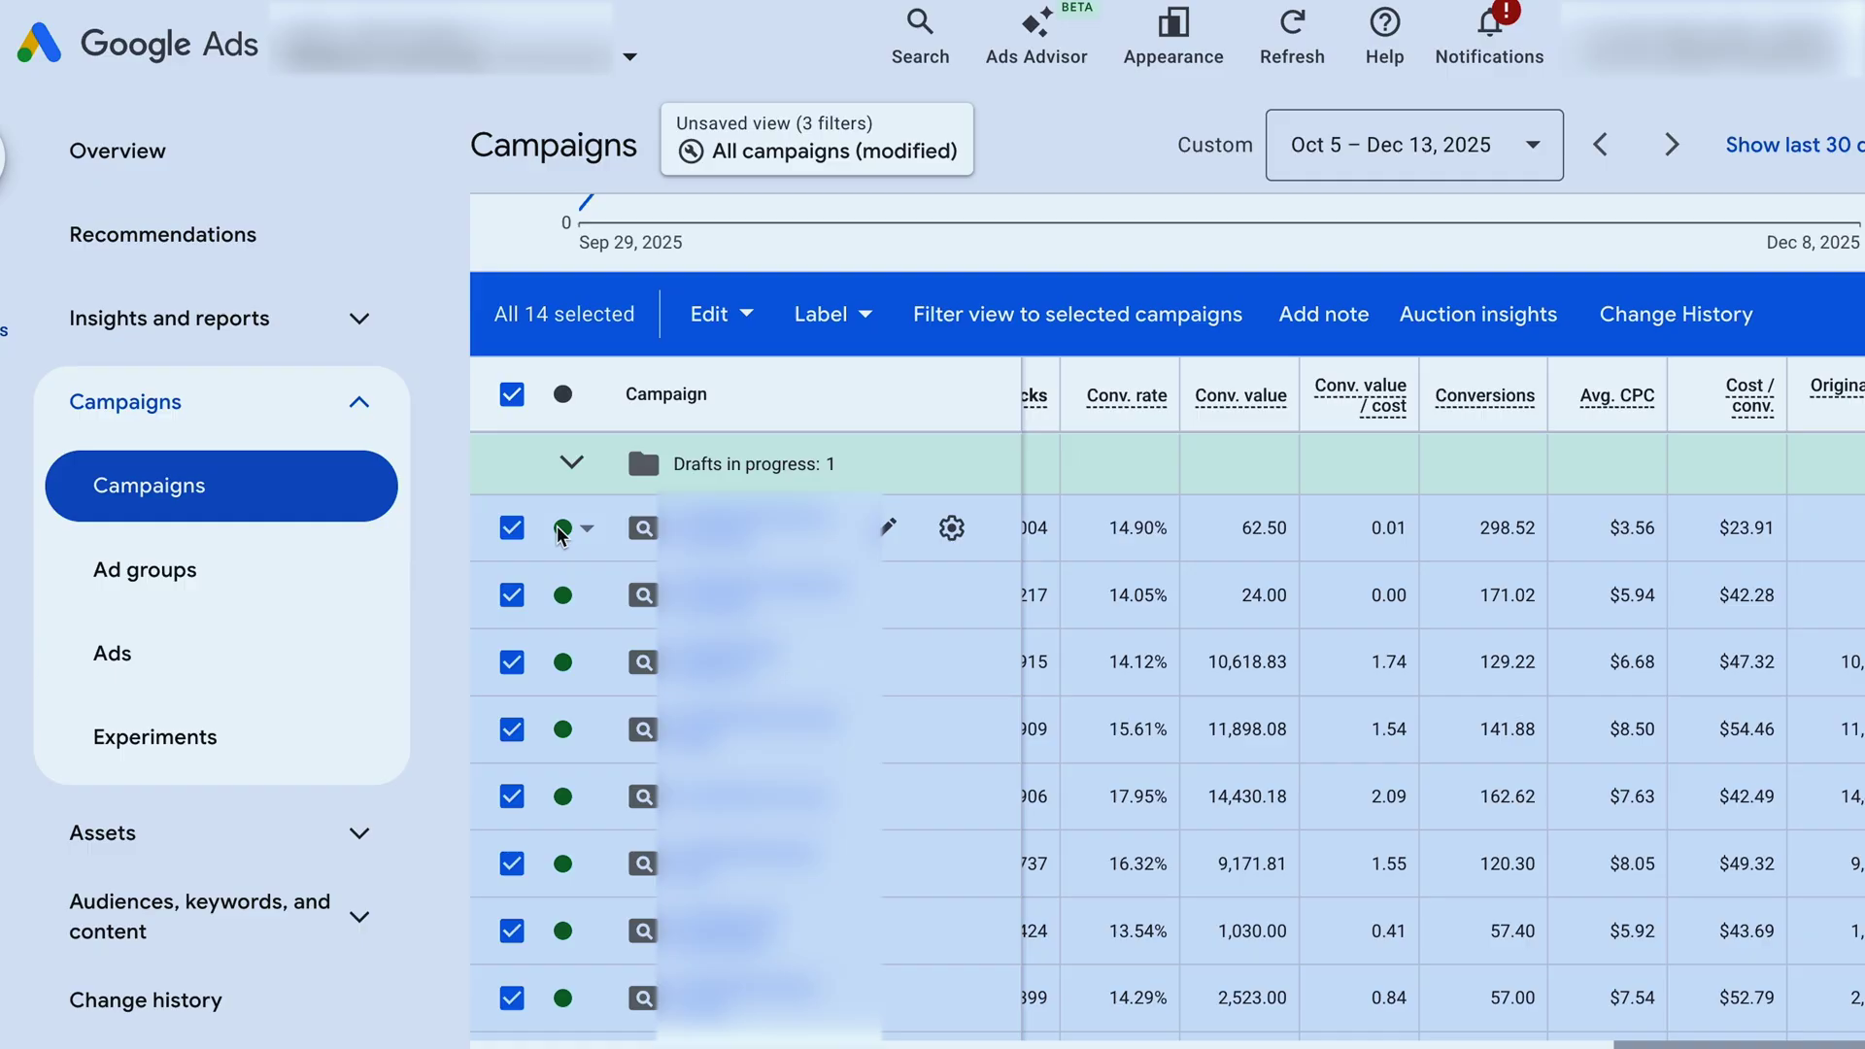
{"action": "scroll", "coordinate": [561, 531], "scroll_direction": "down", "scroll_amount": 1}
{"action": "left_click", "coordinate": [511, 318]}
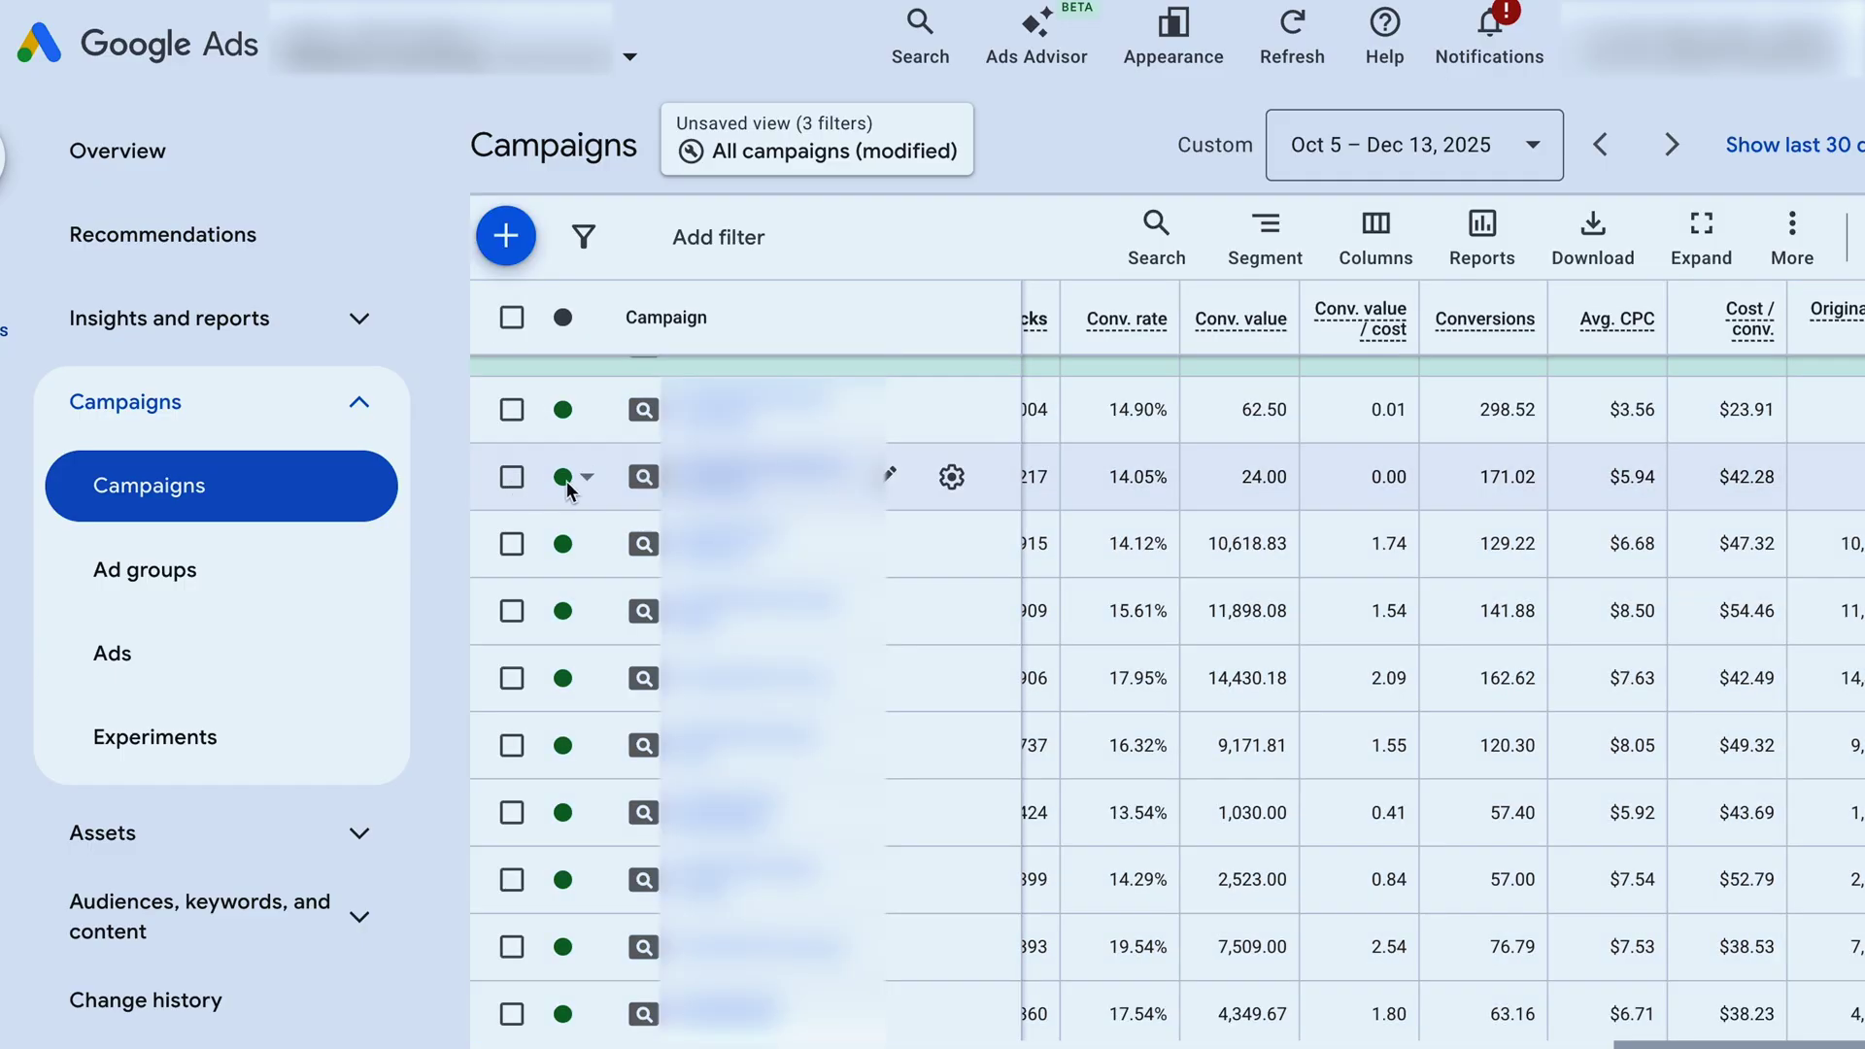
{"action": "left_click", "coordinate": [511, 517]}
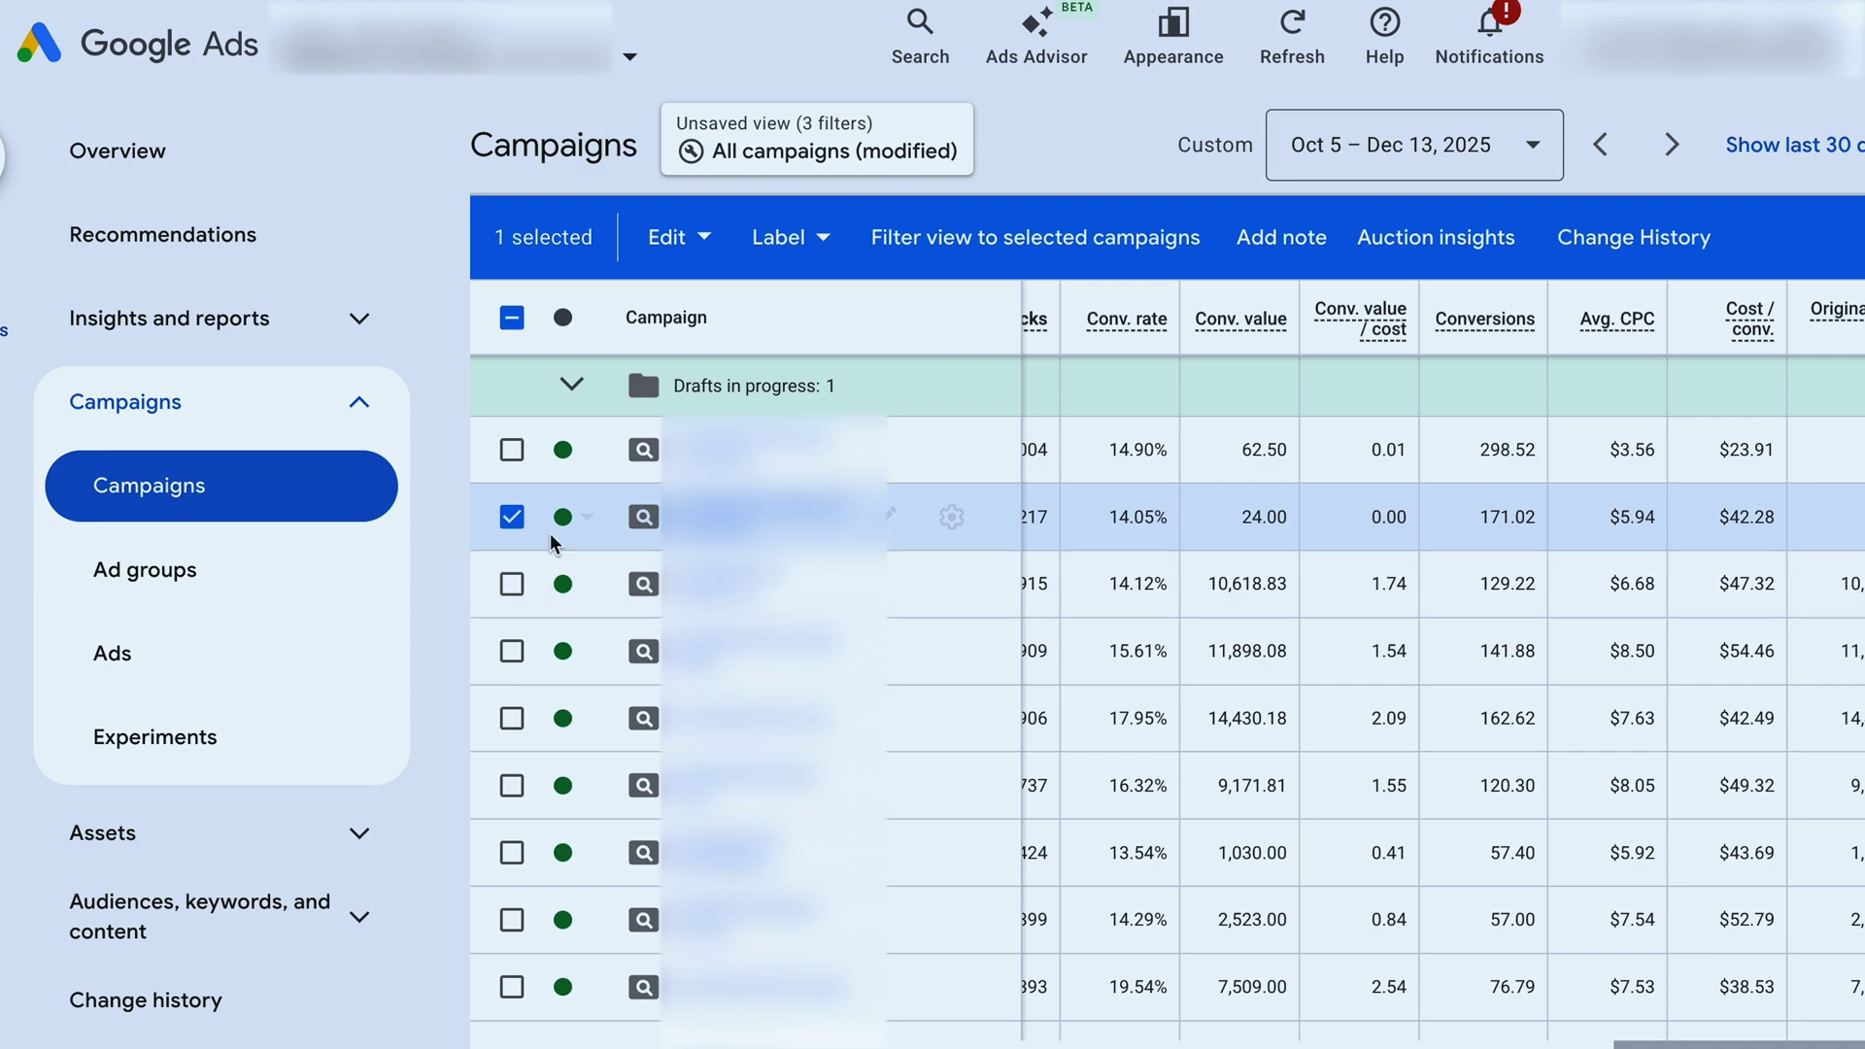
- Select every campaign in the table except the first two, checking the selection down to the last campaign row
{"action": "left_click", "coordinate": [512, 317]}
{"action": "left_click", "coordinate": [512, 450]}
{"action": "left_click", "coordinate": [512, 517]}
{"action": "scroll", "coordinate": [511, 516], "scroll_direction": "down", "scroll_amount": 2}
{"action": "scroll", "coordinate": [639, 553], "scroll_direction": "down", "scroll_amount": 3}
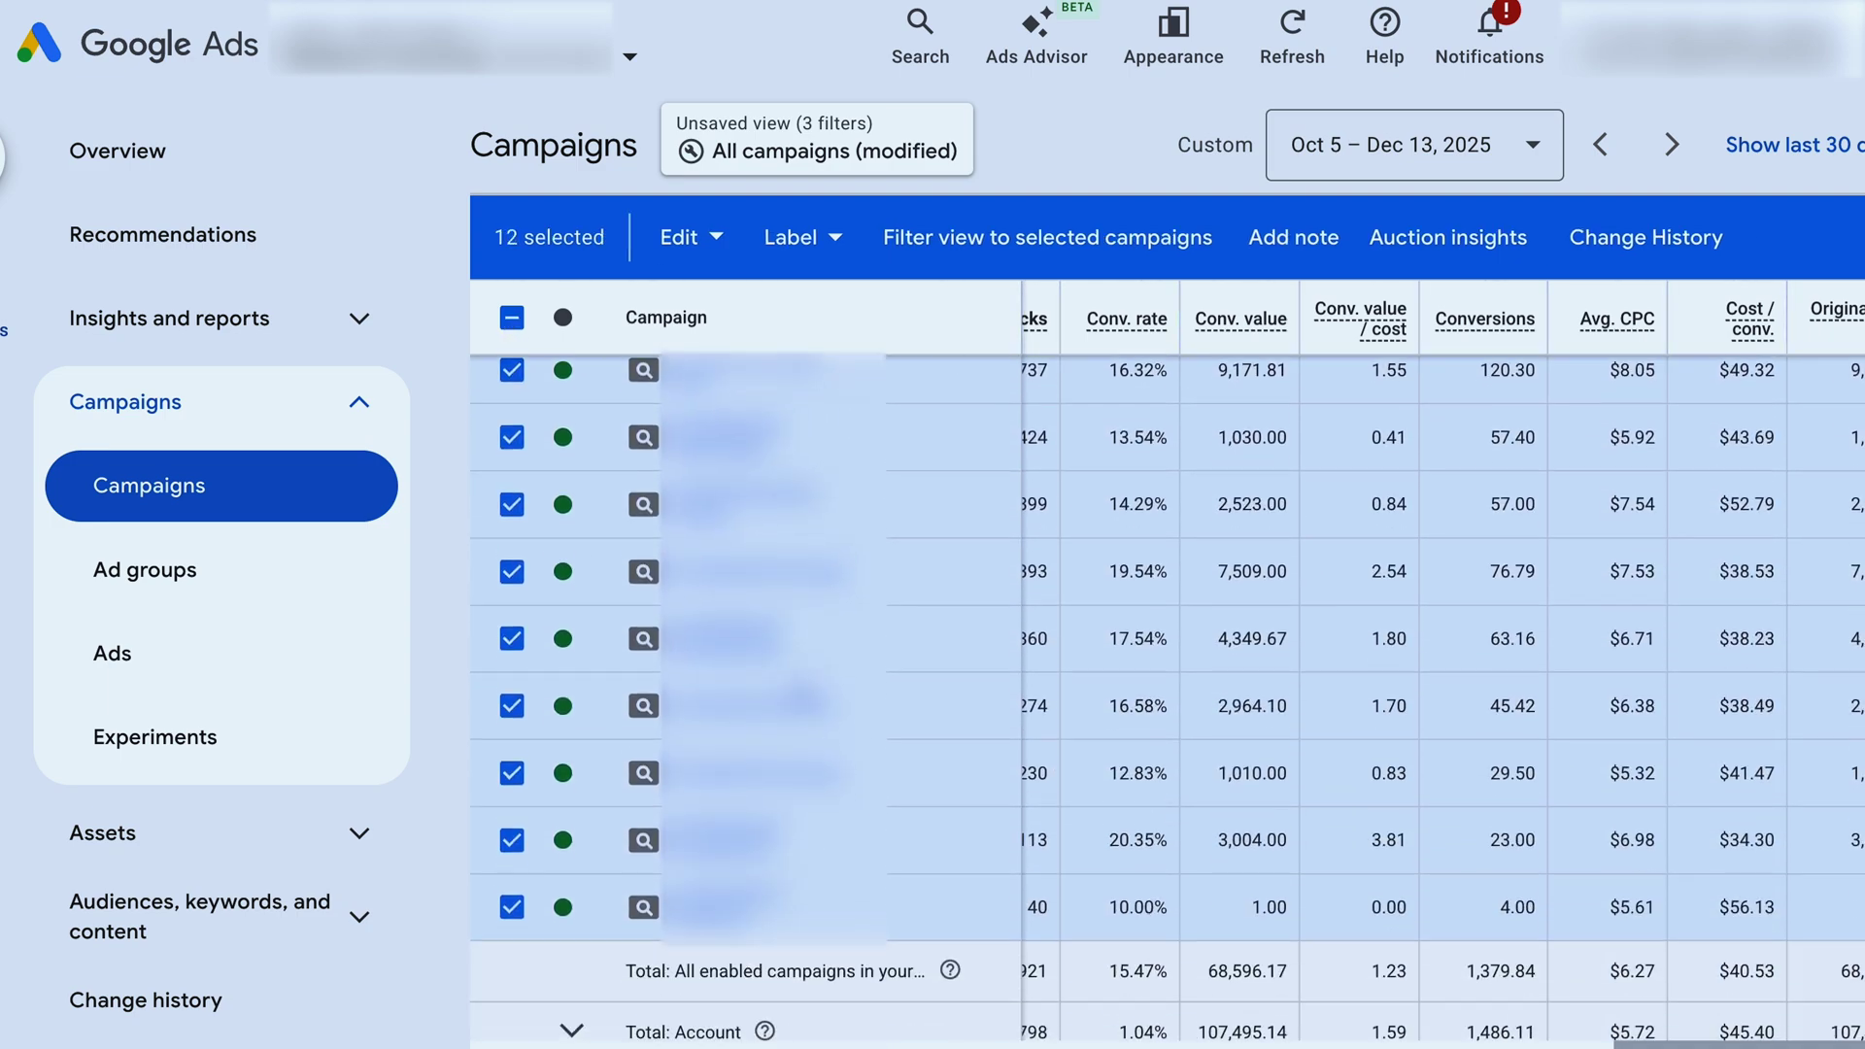
{"action": "scroll", "coordinate": [639, 554], "scroll_direction": "up", "scroll_amount": 6}
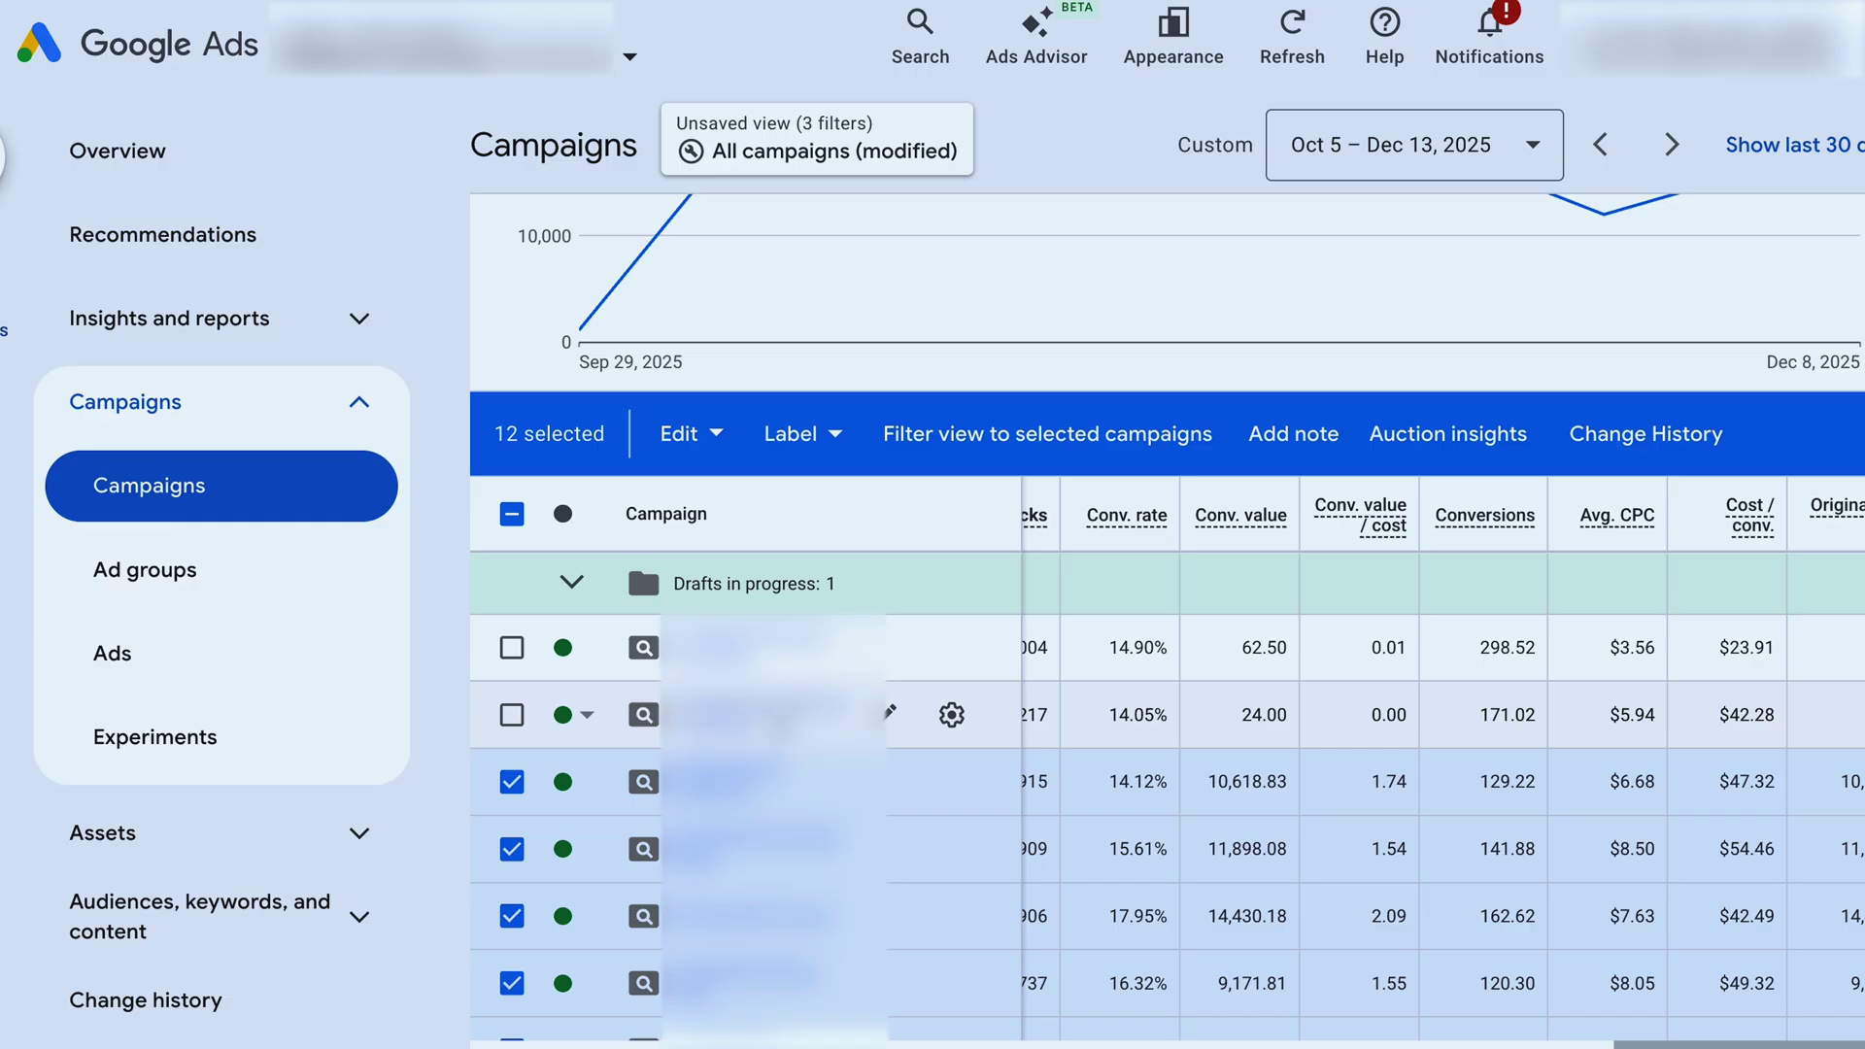
- Compare average CPC, cost per conversion, cost and search impression share across the selected state campaigns
{"action": "scroll", "coordinate": [888, 717], "scroll_direction": "down", "scroll_amount": 3}
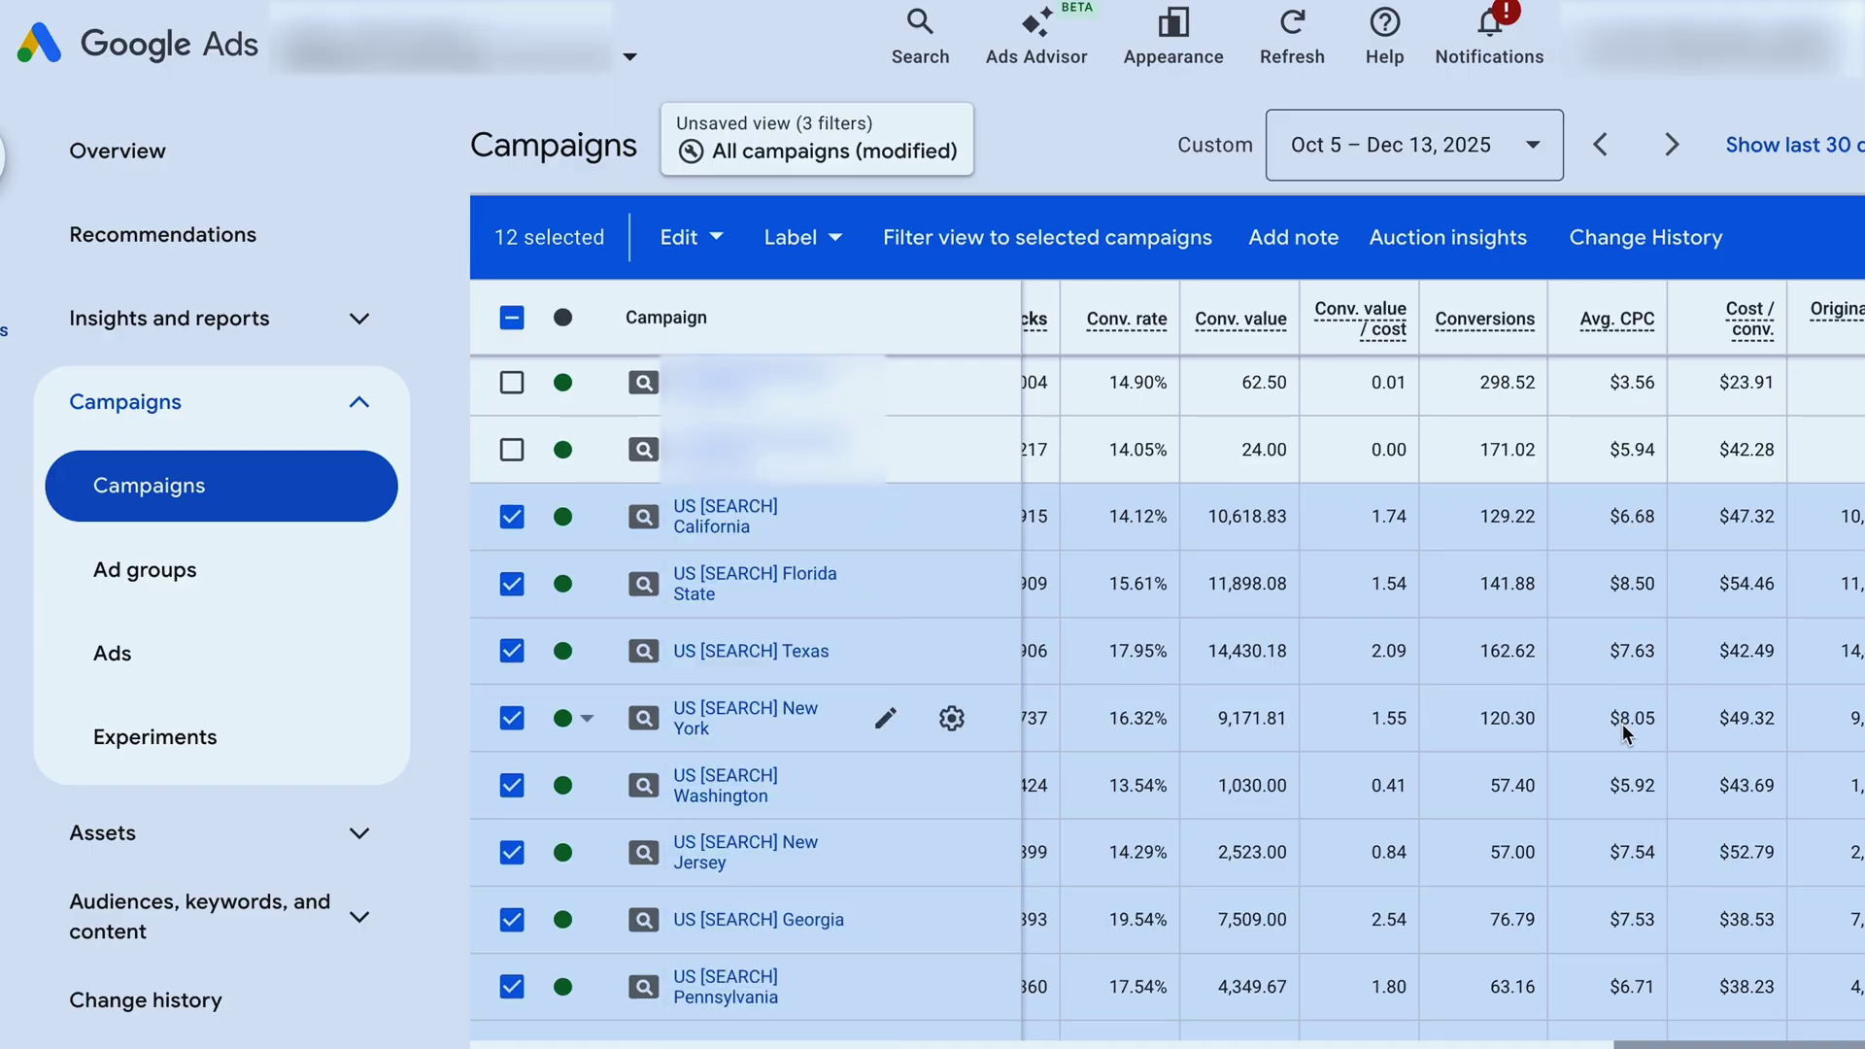
{"action": "scroll", "coordinate": [1622, 724], "scroll_direction": "down", "scroll_amount": 3}
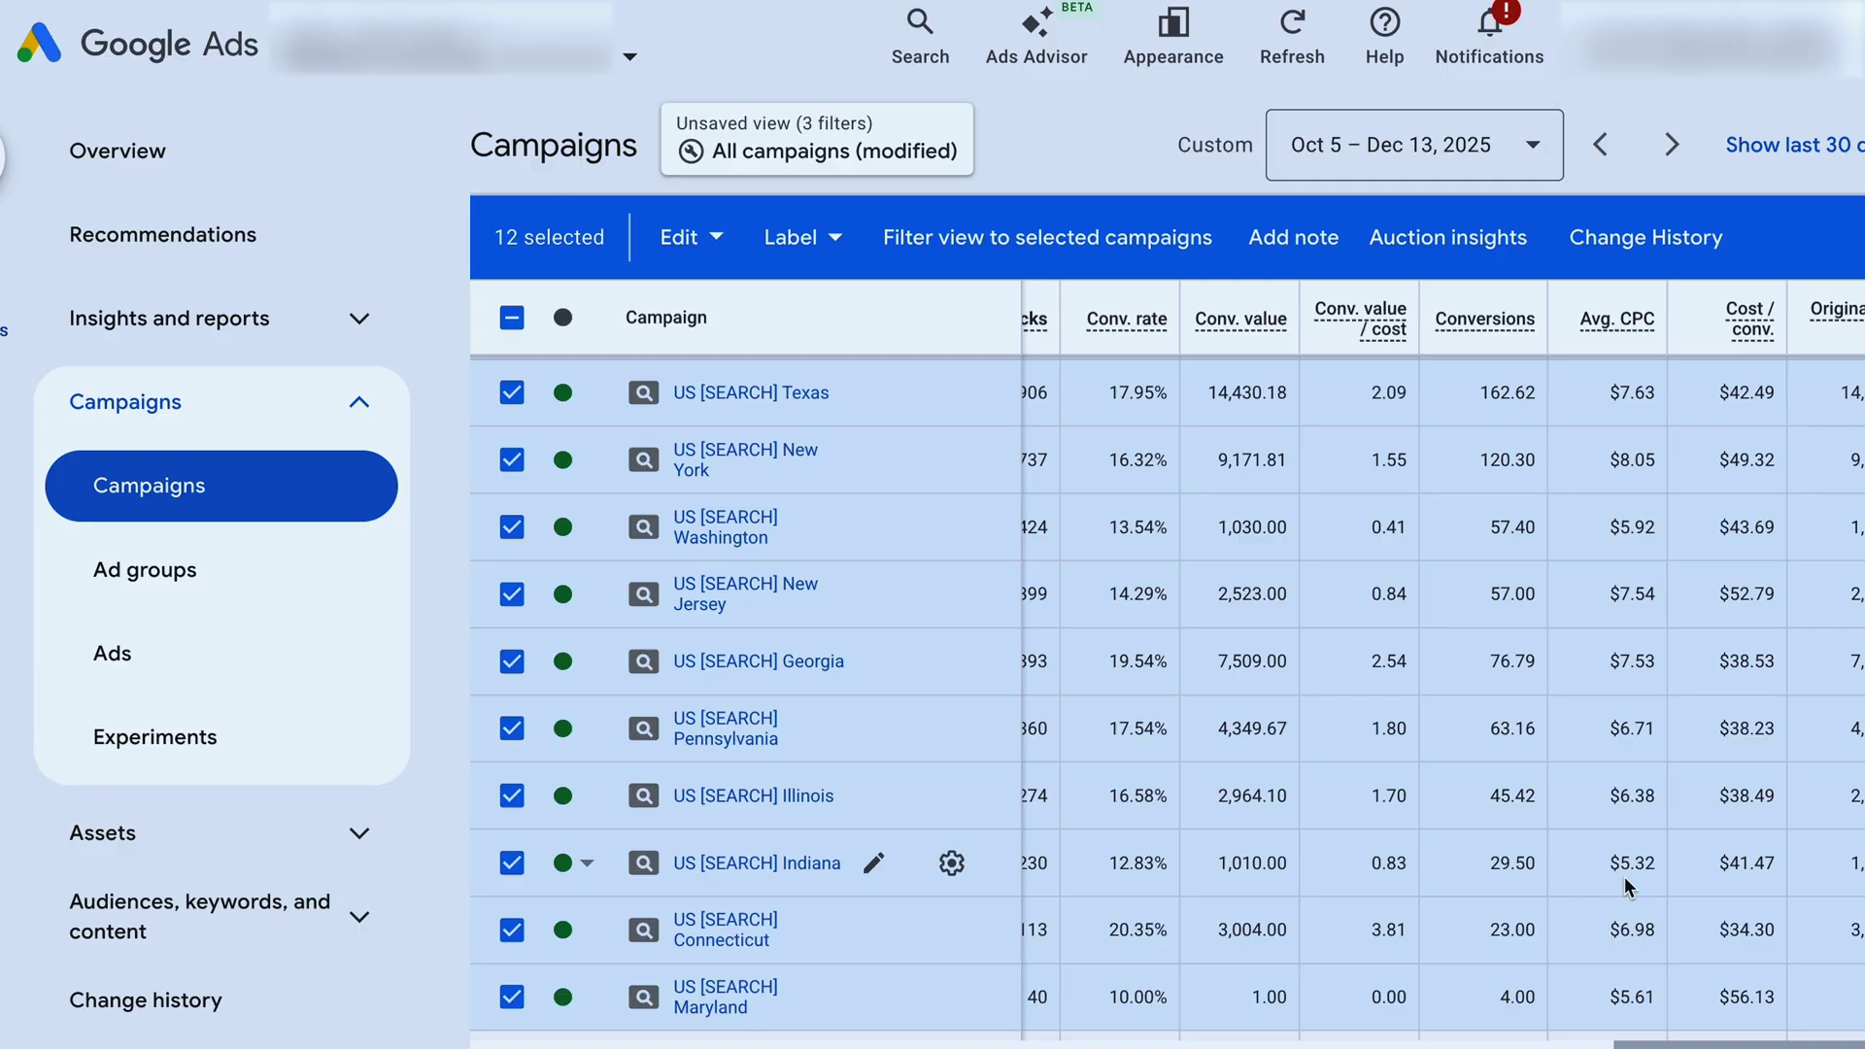
{"action": "scroll", "coordinate": [1623, 877], "scroll_direction": "down", "scroll_amount": 1}
{"action": "scroll", "coordinate": [1663, 895], "scroll_direction": "left", "scroll_amount": 6}
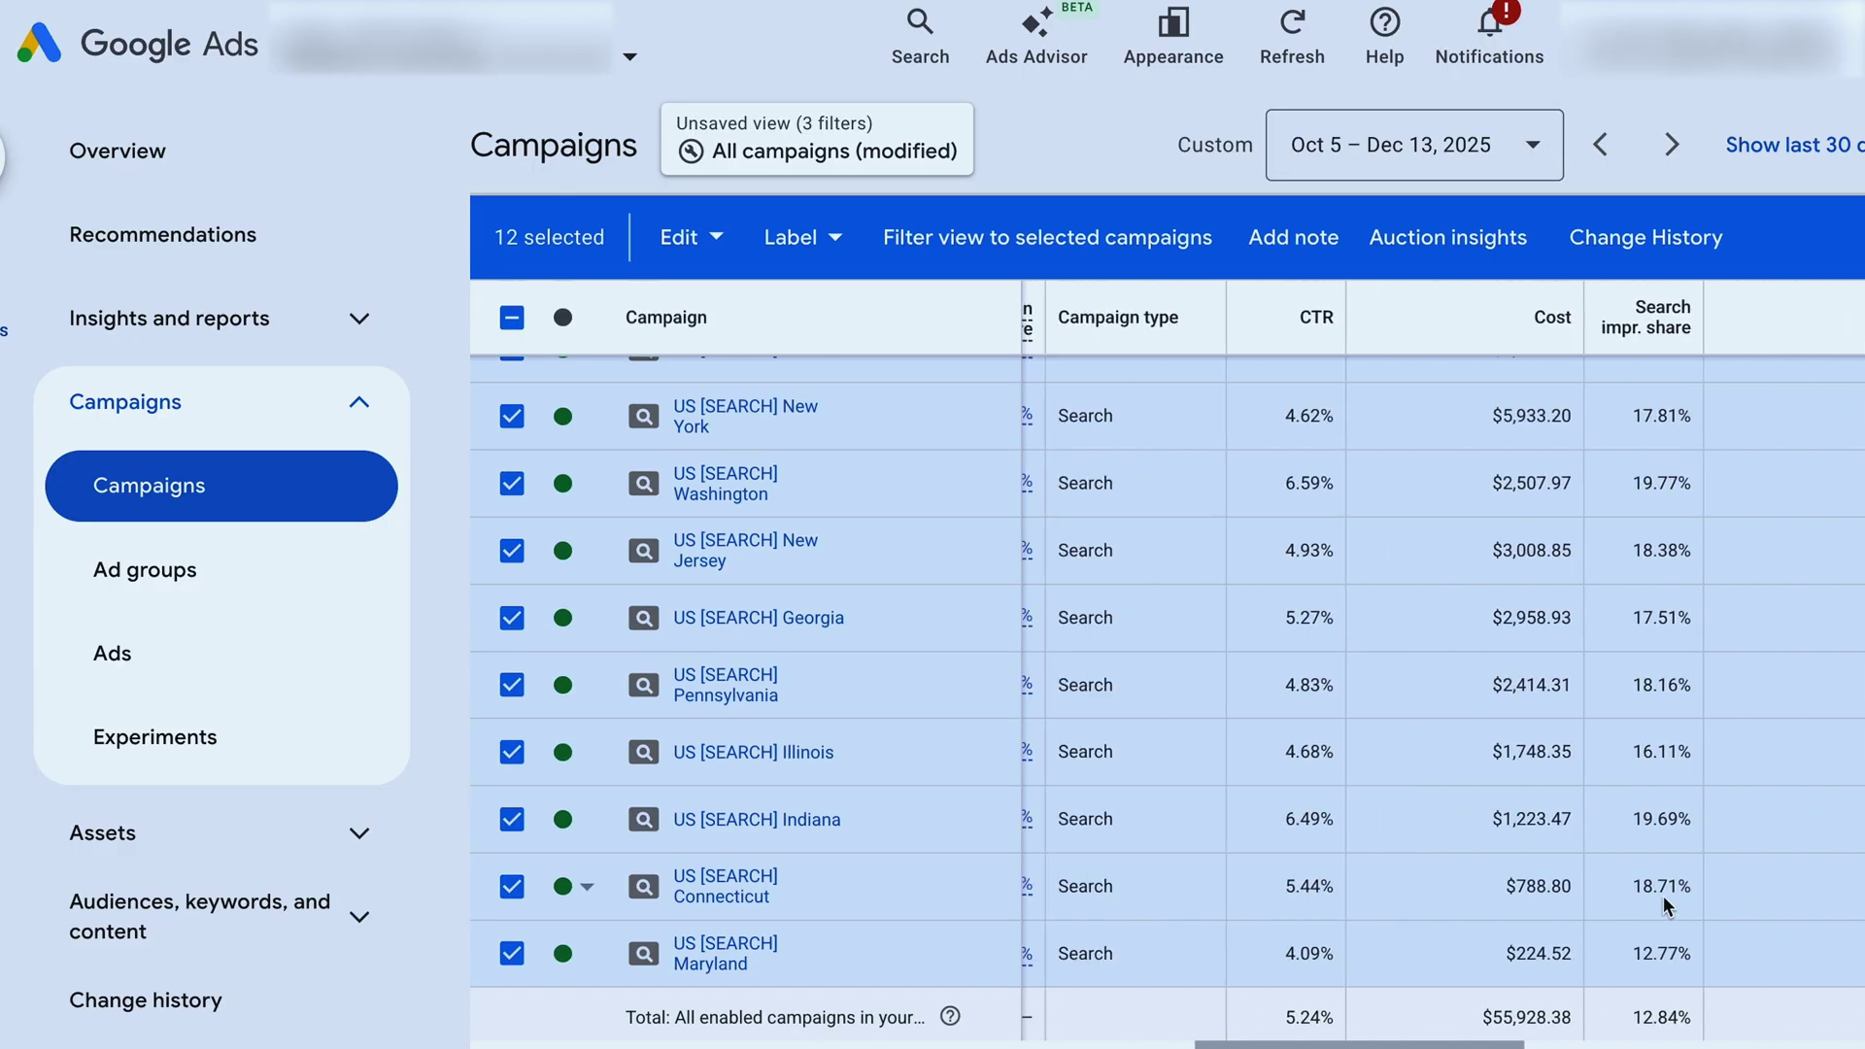
{"action": "scroll", "coordinate": [1359, 679], "scroll_direction": "right", "scroll_amount": 5}
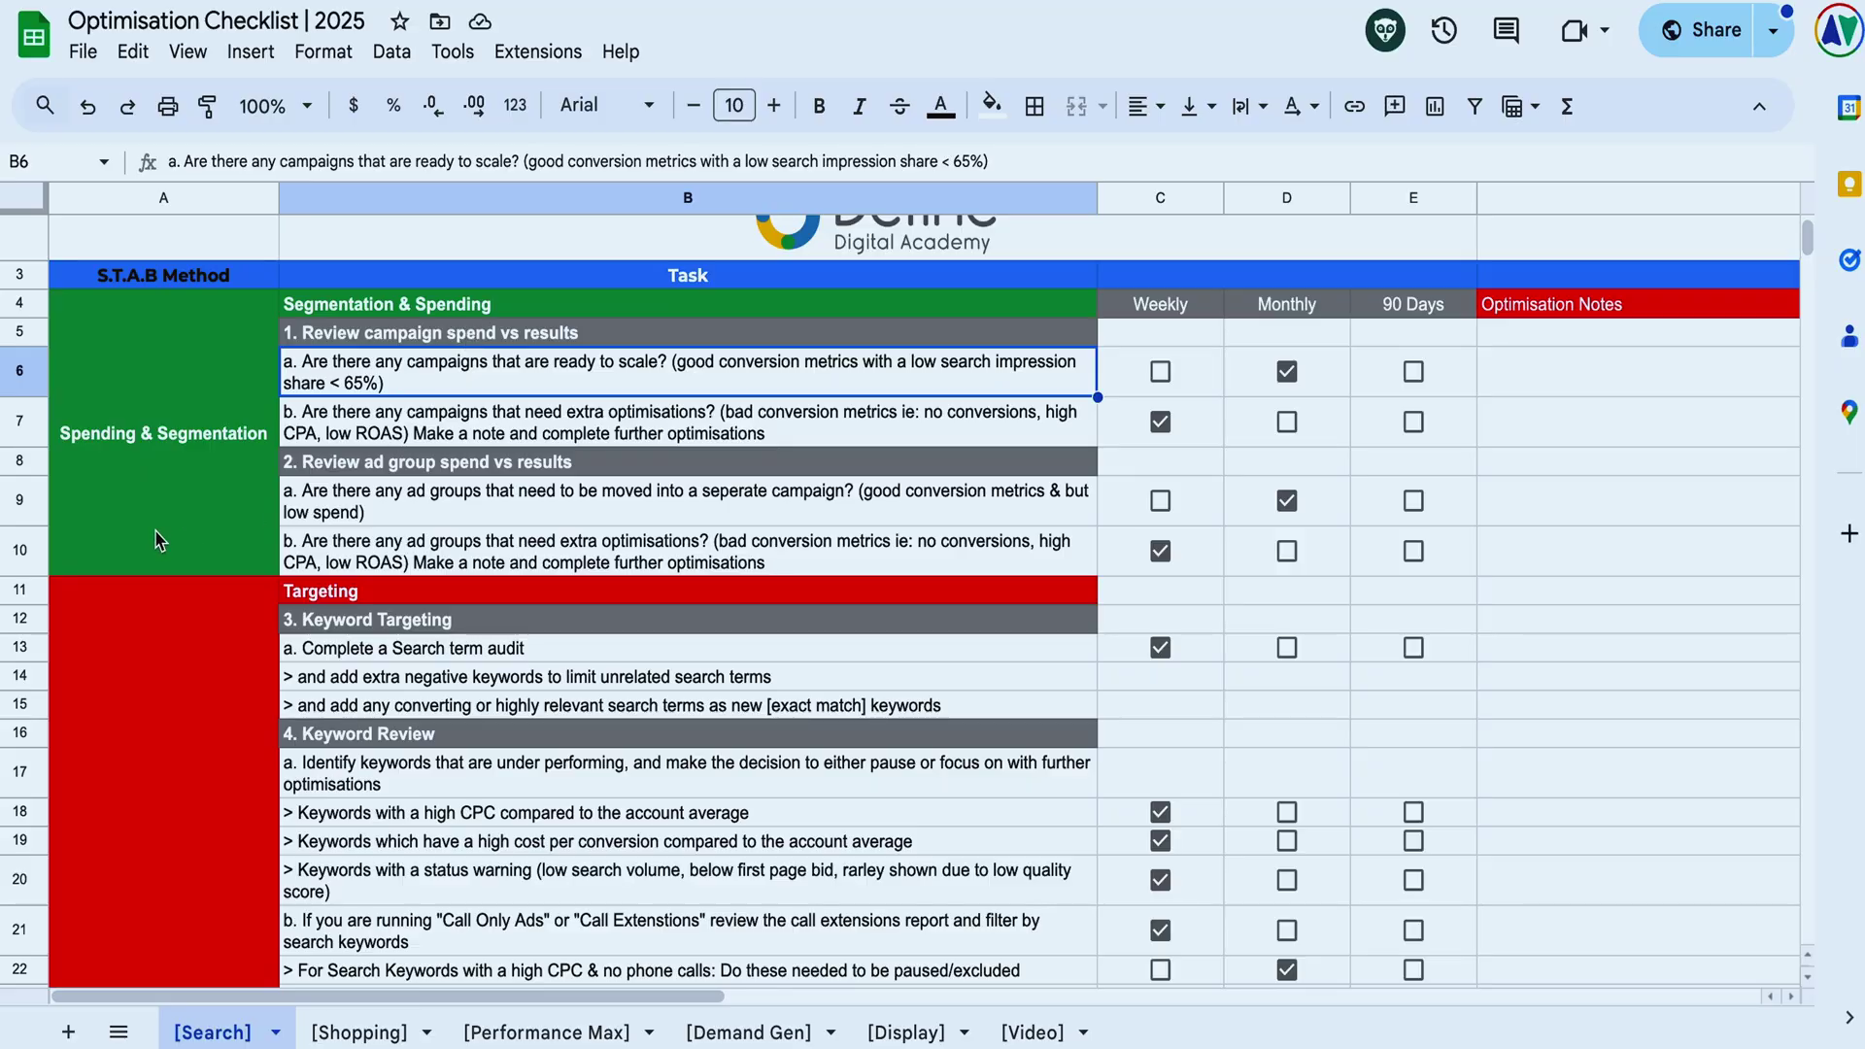
- Switch to the Optimisation Checklist spreadsheet and select the Spending & Segmentation section, then the Targeting section
{"action": "left_click", "coordinate": [161, 540]}
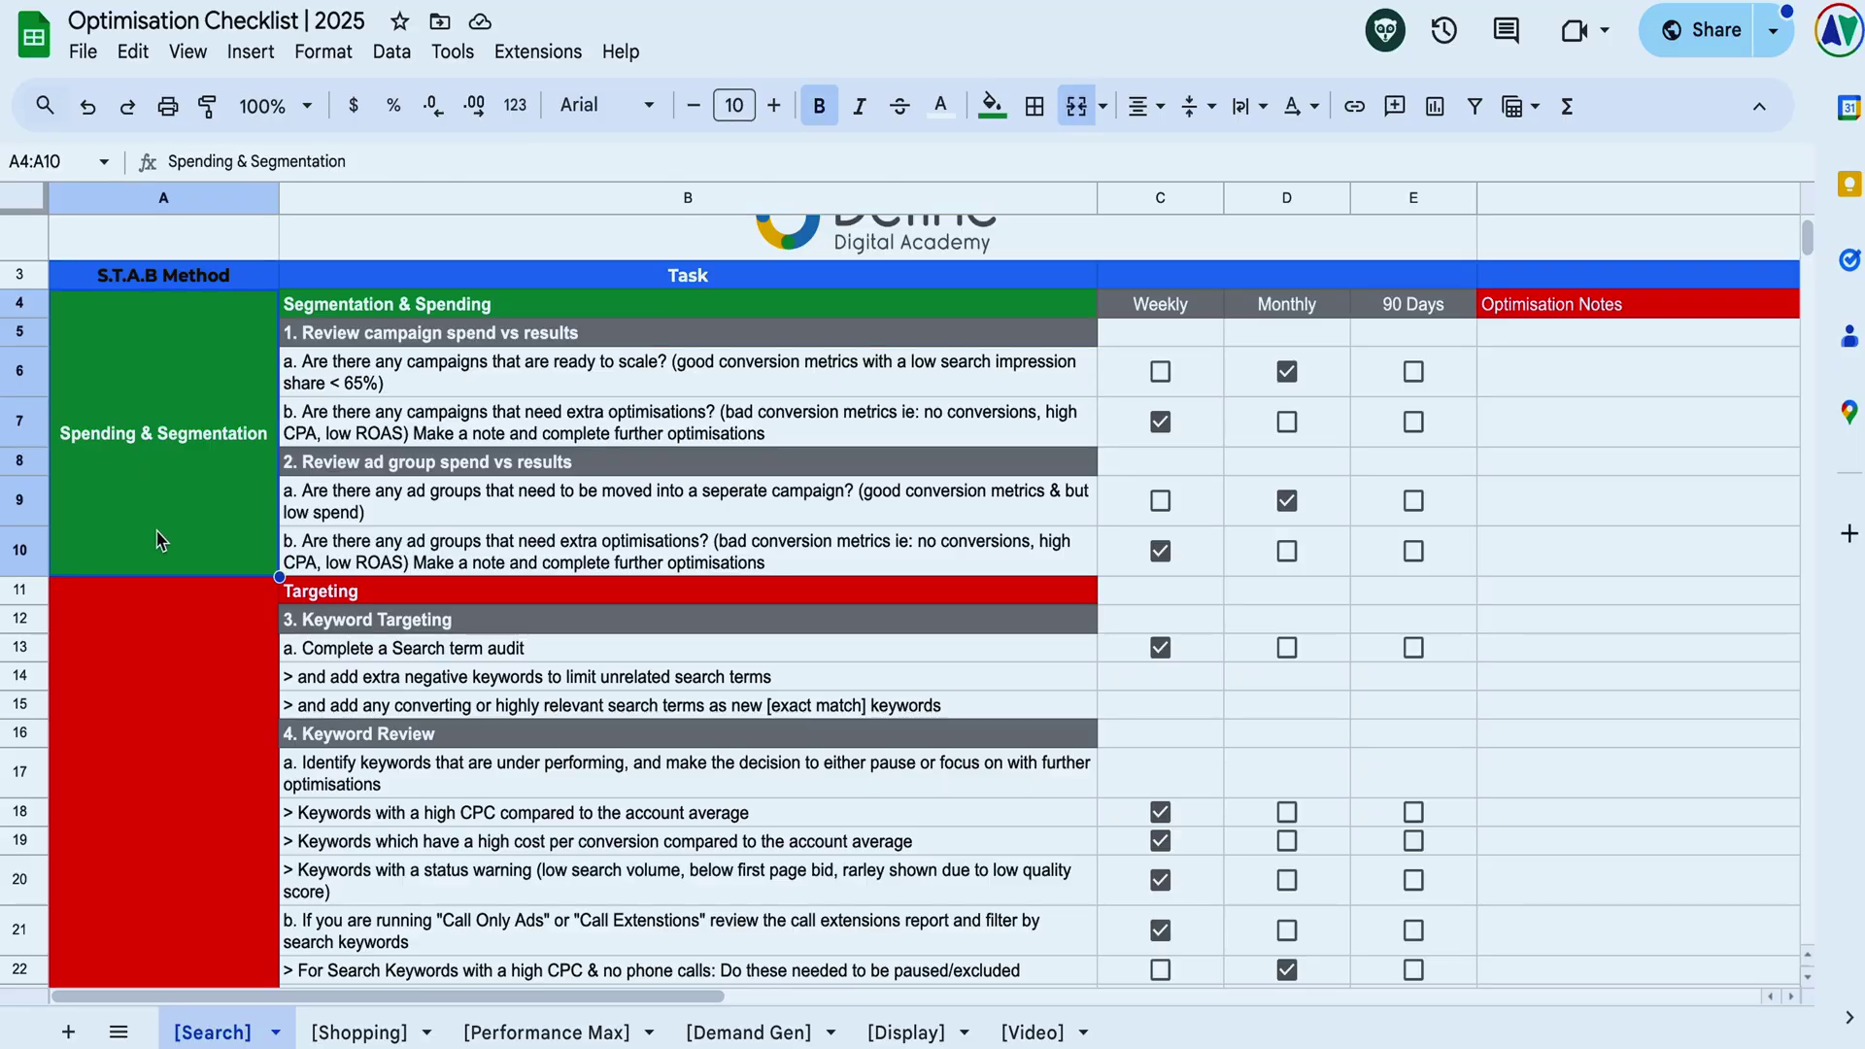
{"action": "scroll", "coordinate": [160, 540], "scroll_direction": "down", "scroll_amount": 5}
{"action": "left_click", "coordinate": [160, 539]}
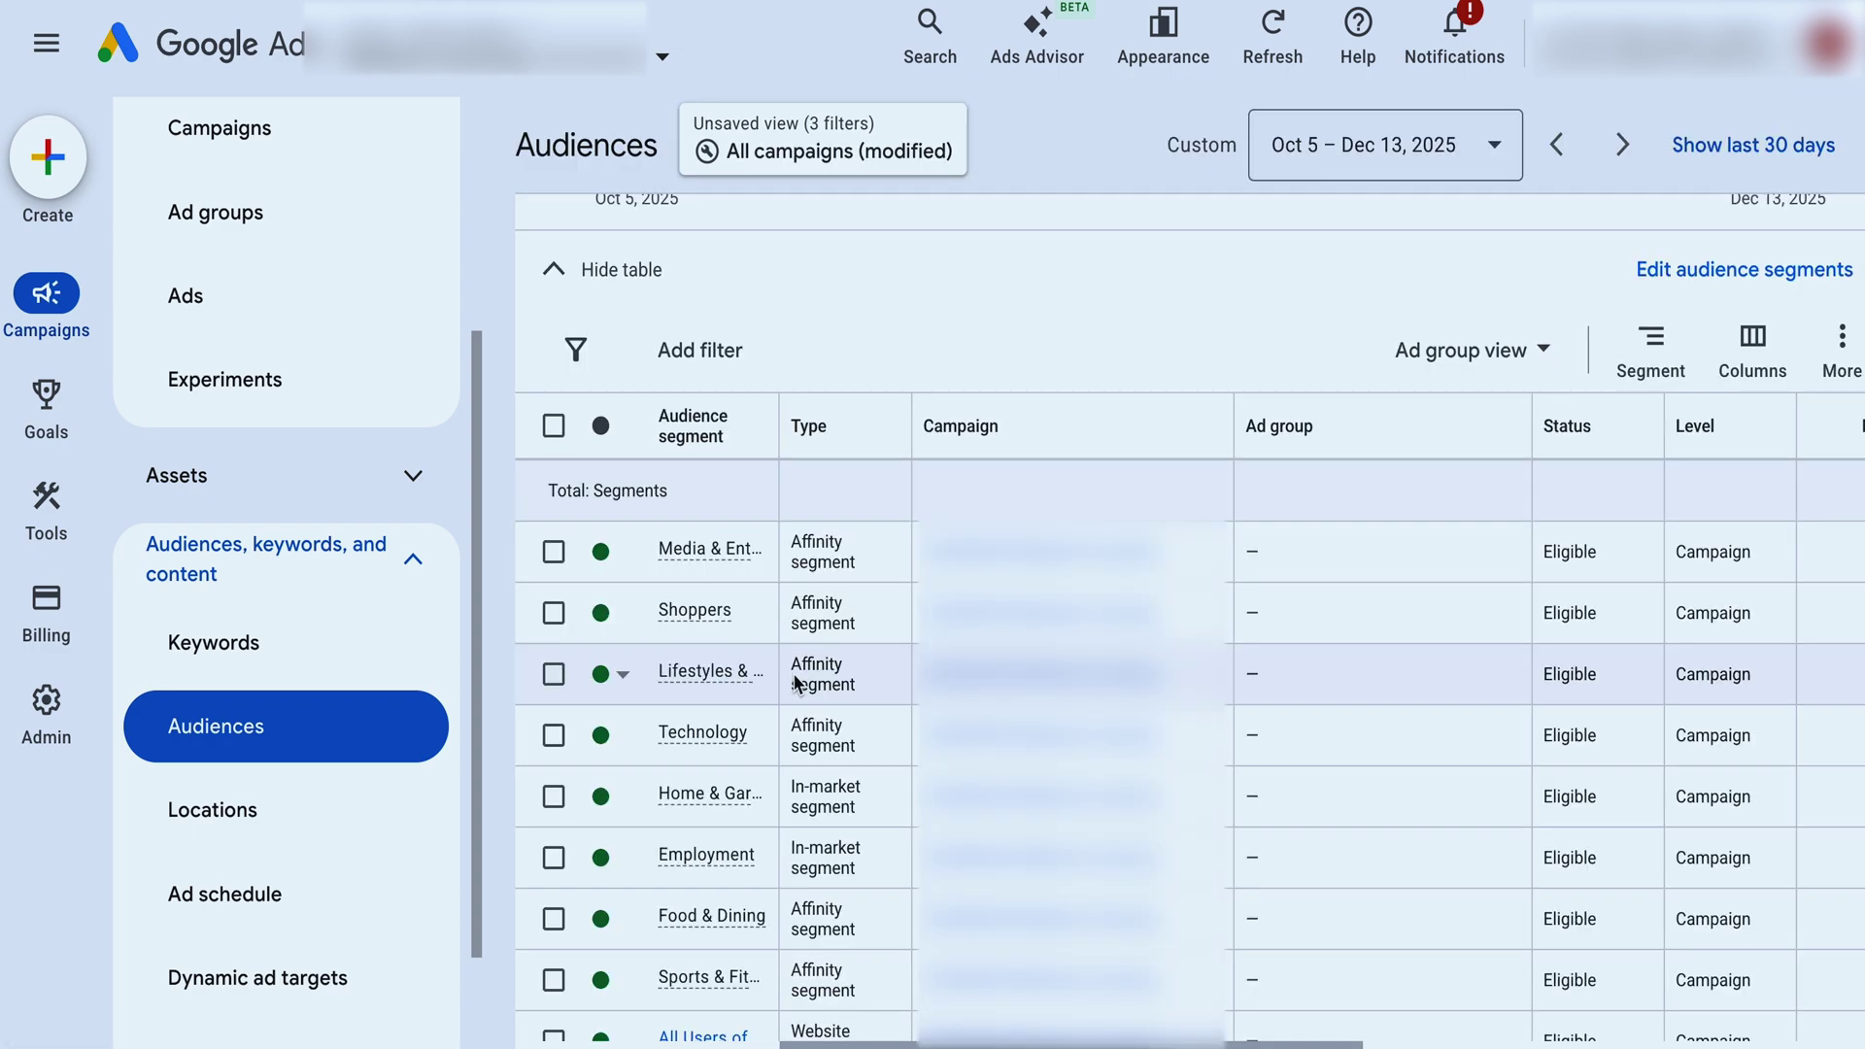
- Review the audience segments in the Audiences report, comparing their bid adjustments, clicks and impressions
{"action": "scroll", "coordinate": [1198, 707], "scroll_direction": "right", "scroll_amount": 3}
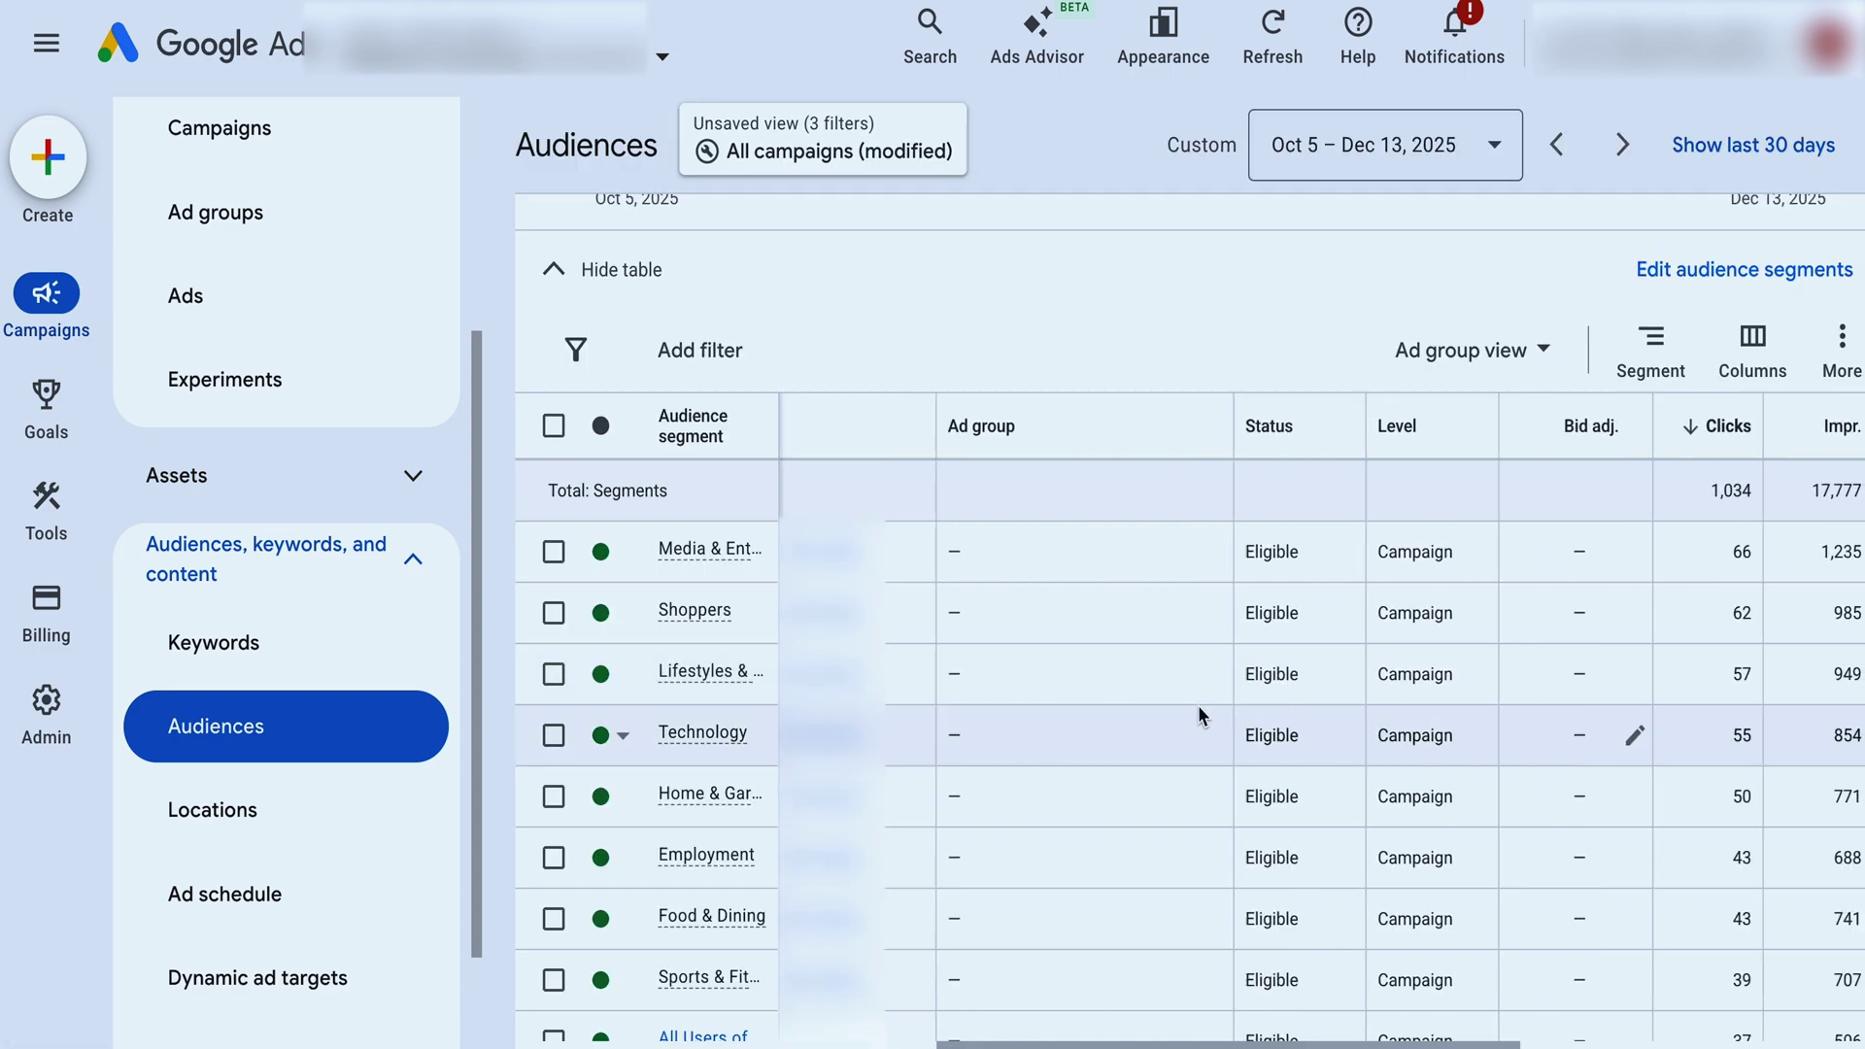
{"action": "scroll", "coordinate": [1197, 715], "scroll_direction": "right", "scroll_amount": 2}
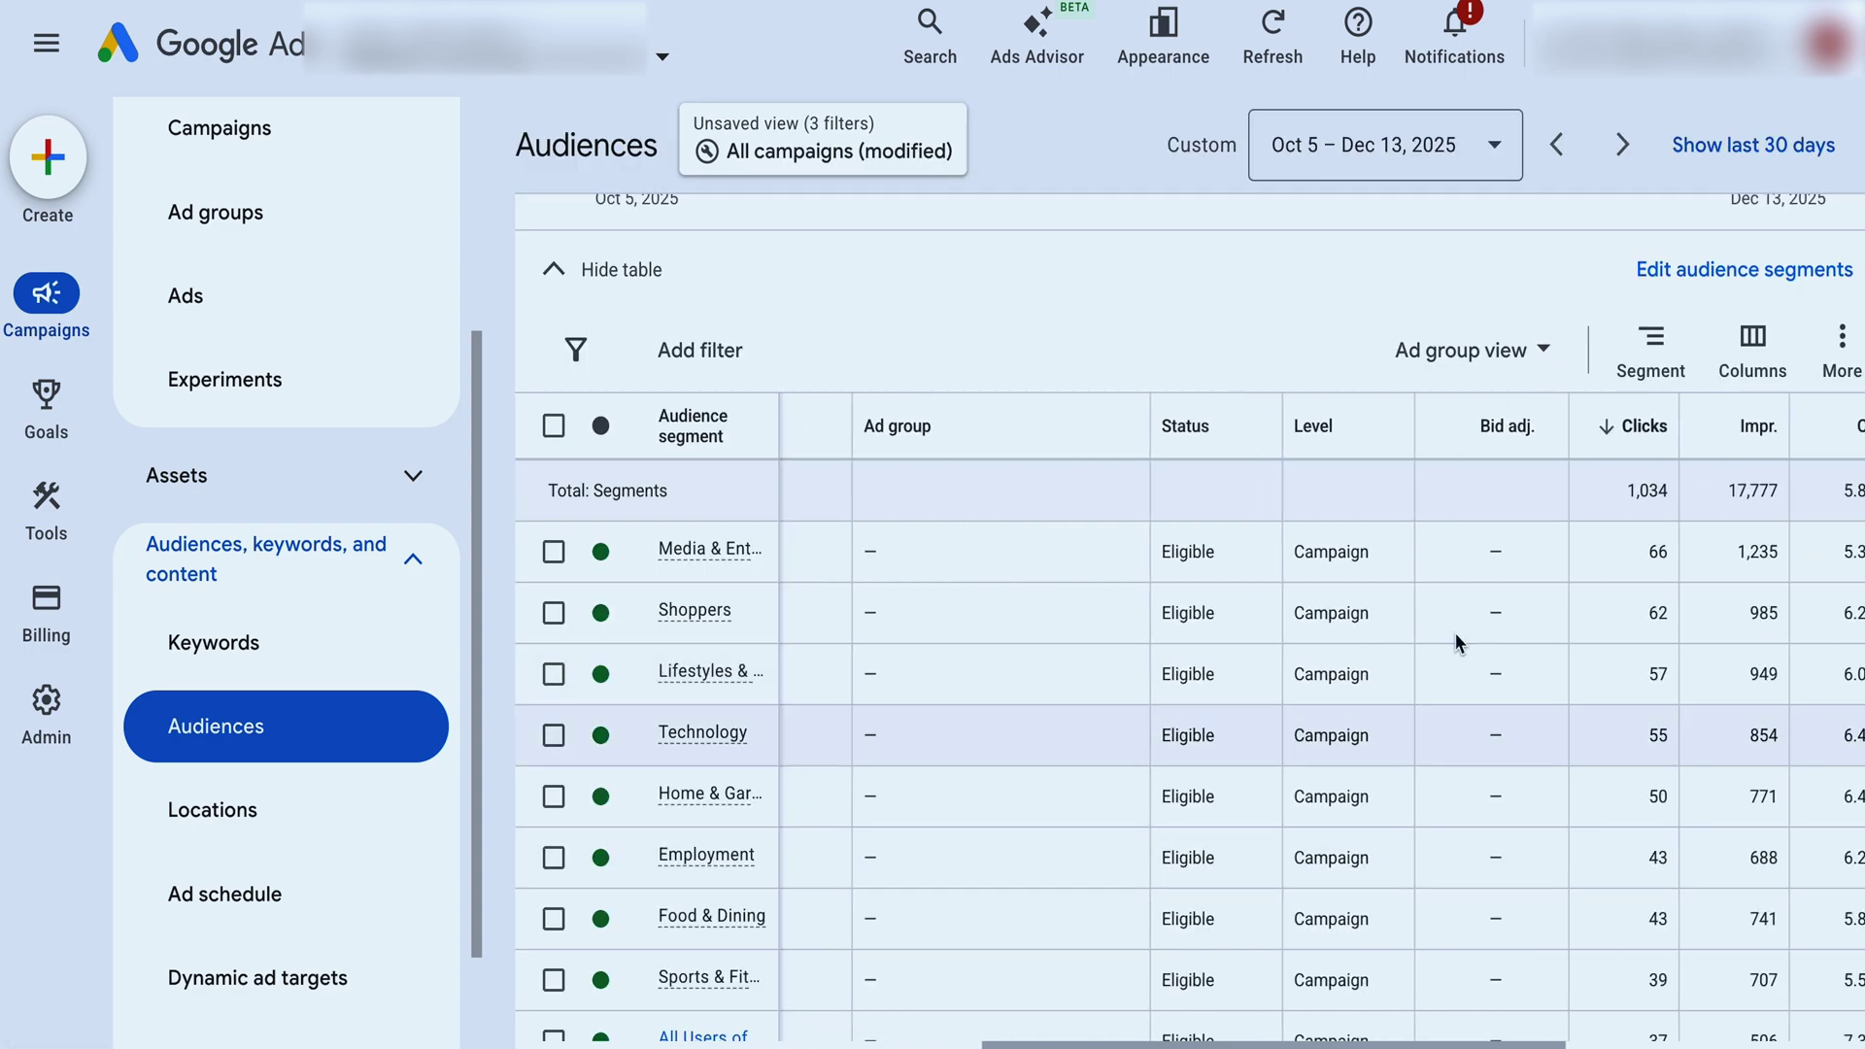
{"action": "mouse_move", "coordinate": [1484, 437]}
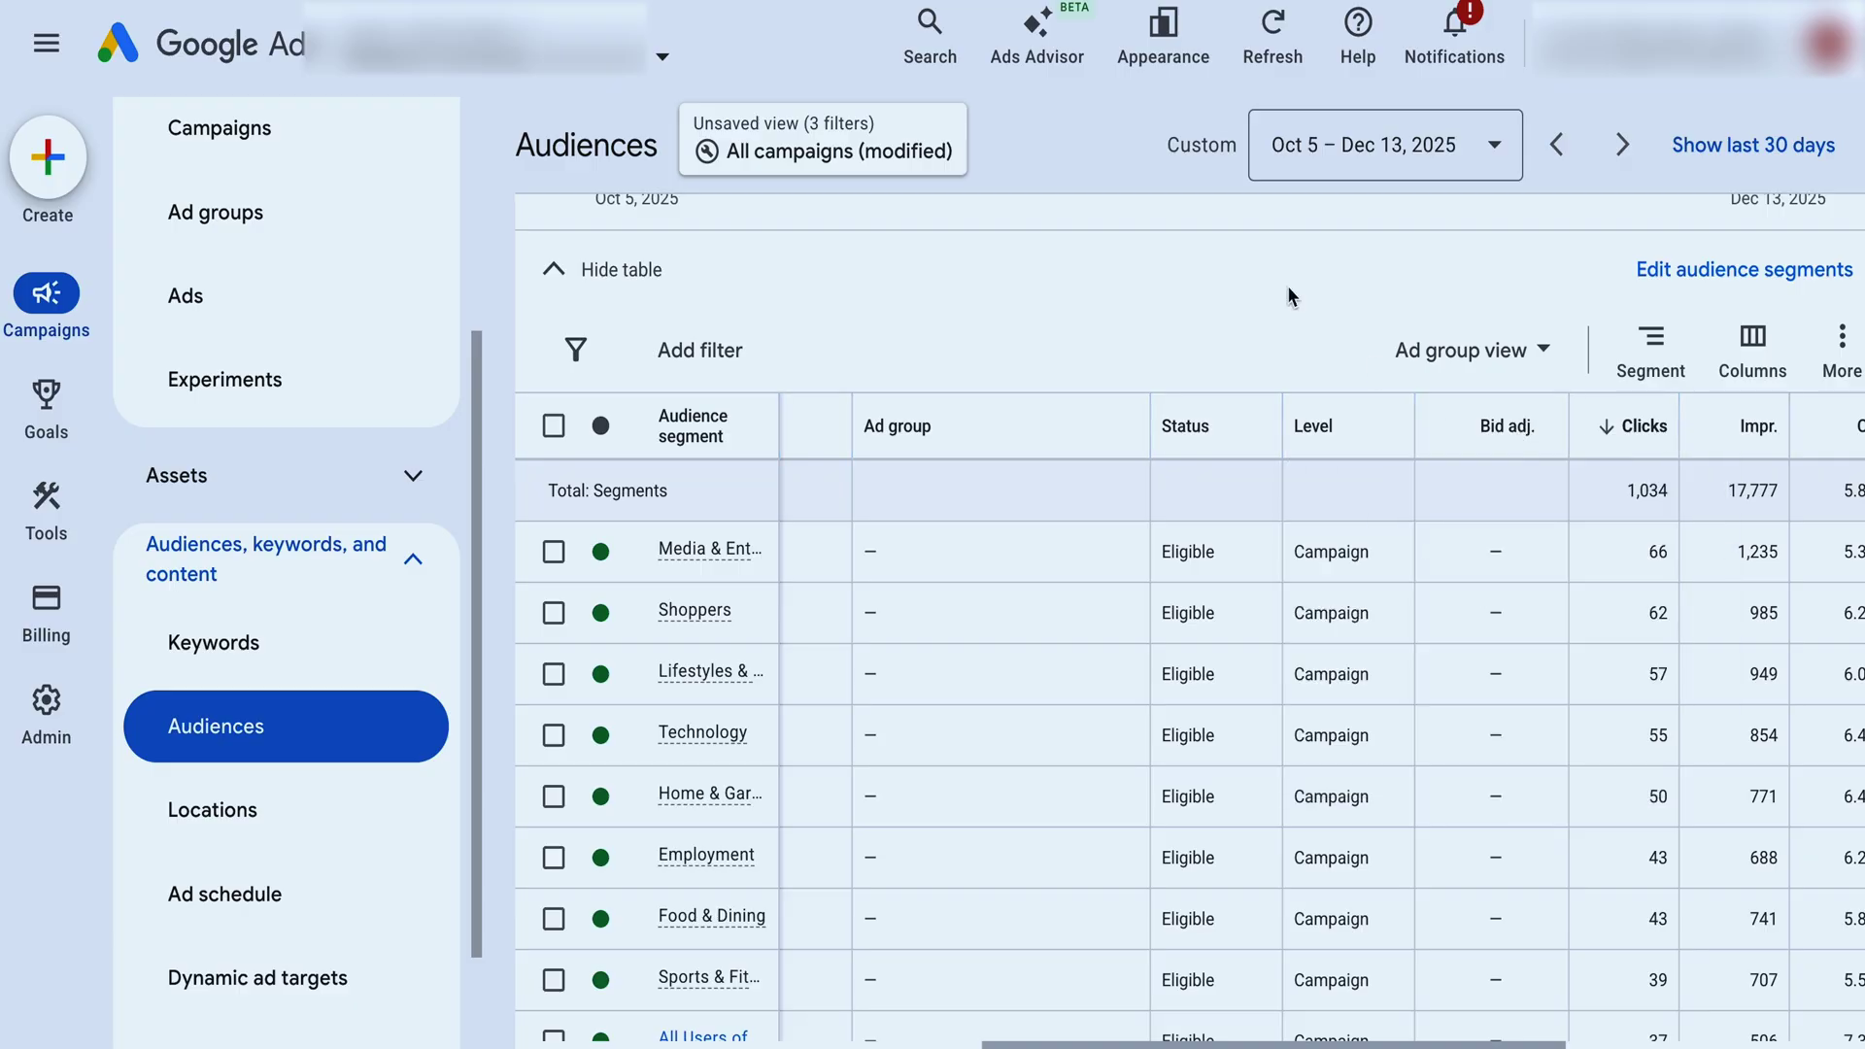
{"action": "mouse_move", "coordinate": [1512, 617]}
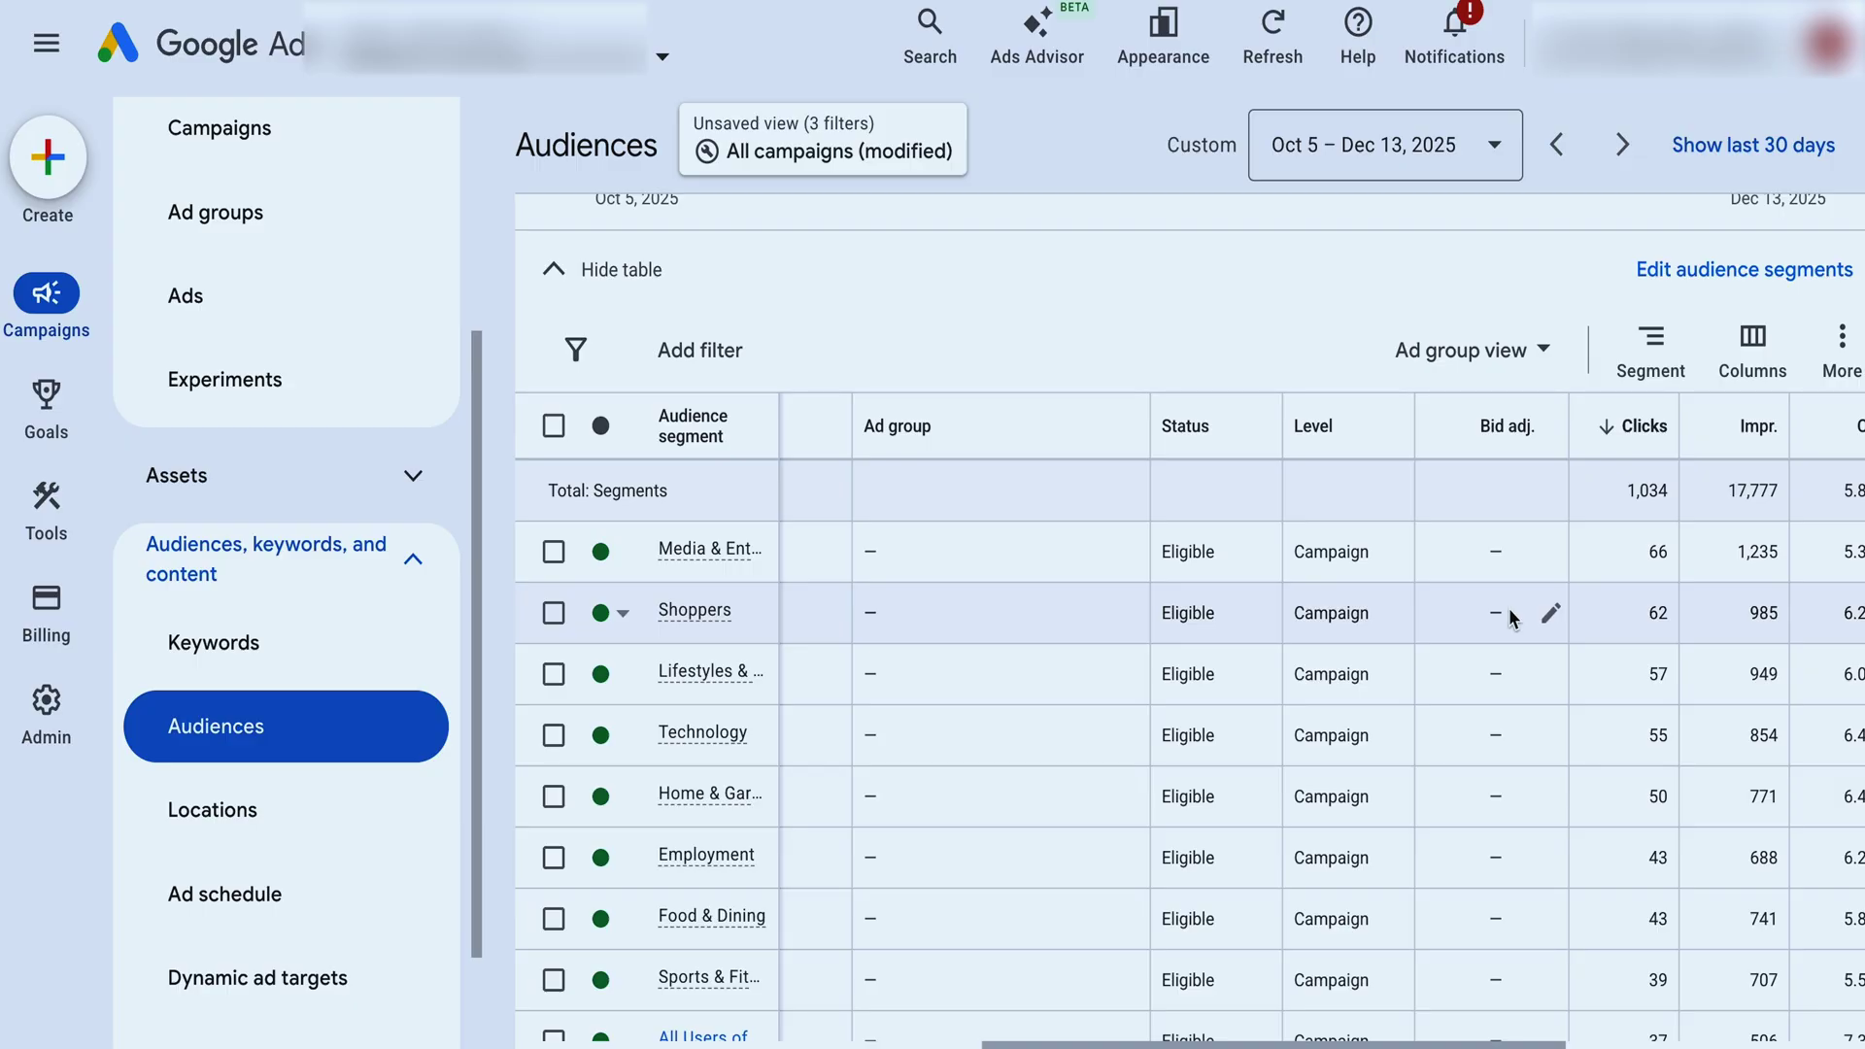
{"action": "scroll", "coordinate": [1144, 683], "scroll_direction": "down", "scroll_amount": 10}
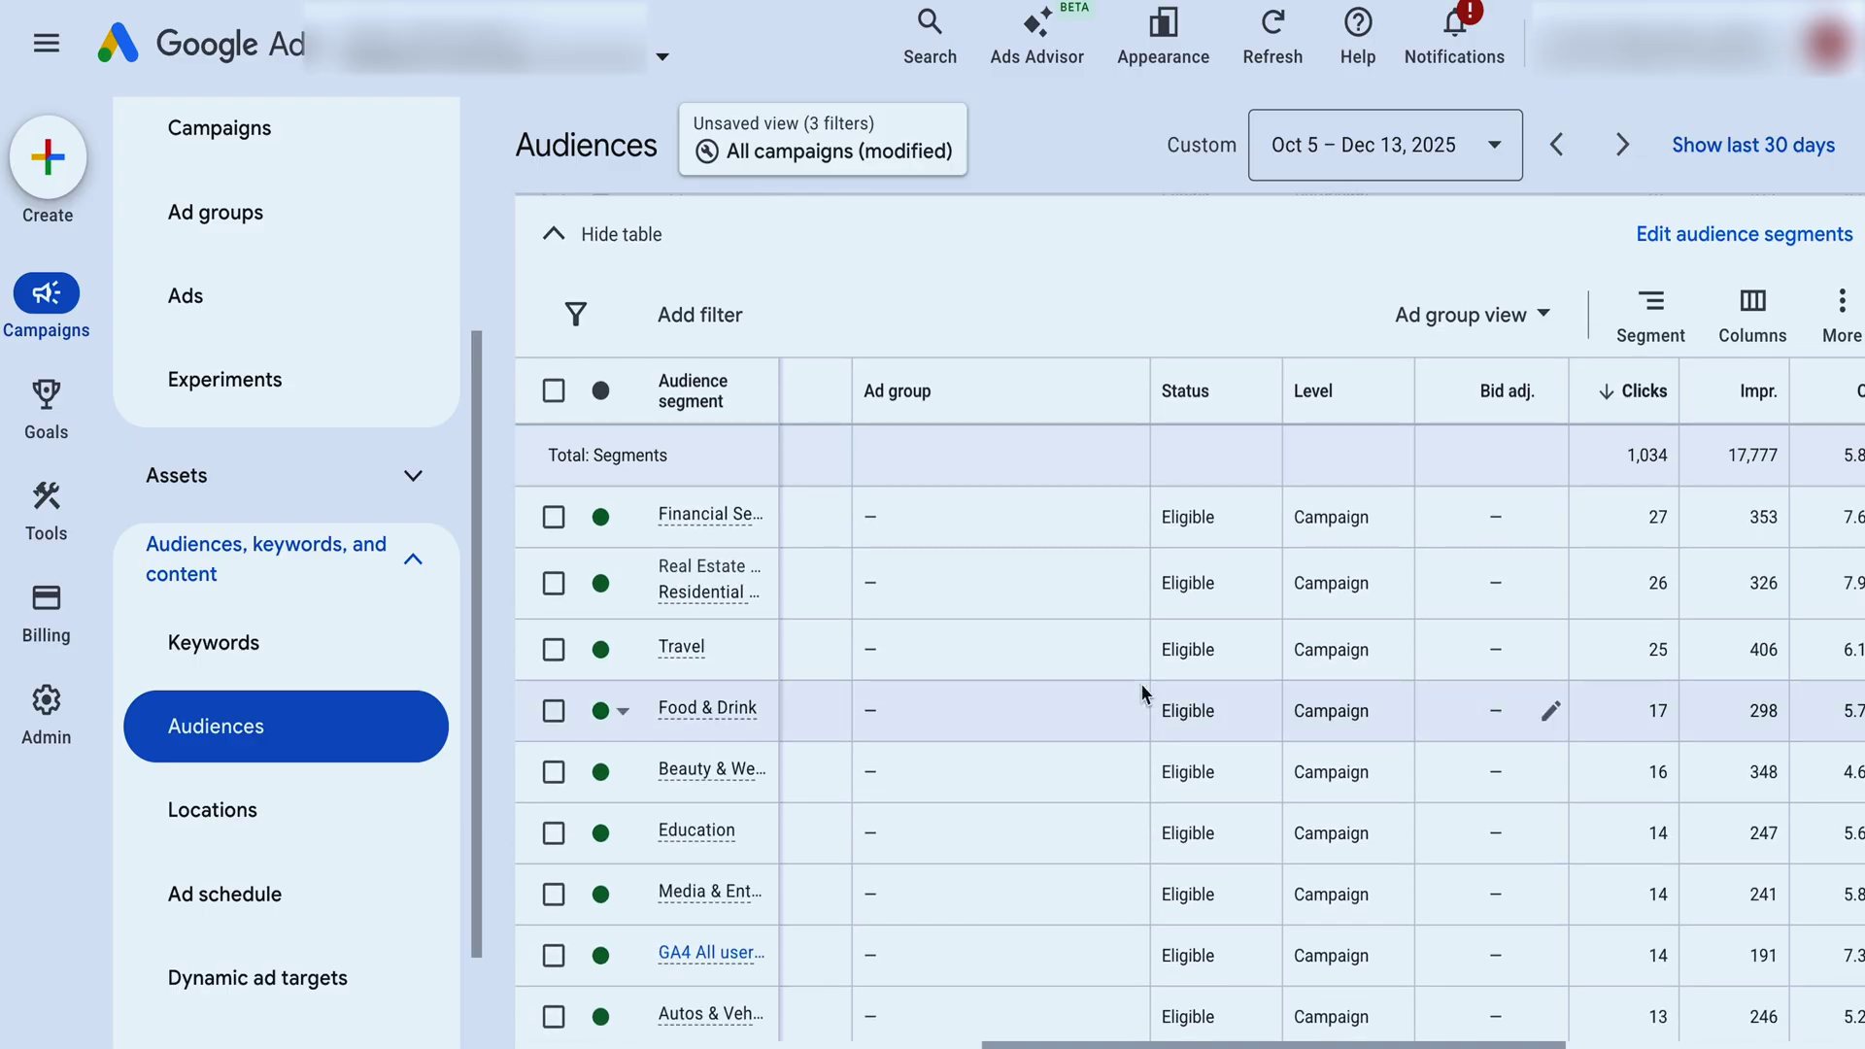
- Open the search keywords report and narrow it to single campaigns, ending on the third campaign in the list
{"action": "left_click", "coordinate": [215, 646]}
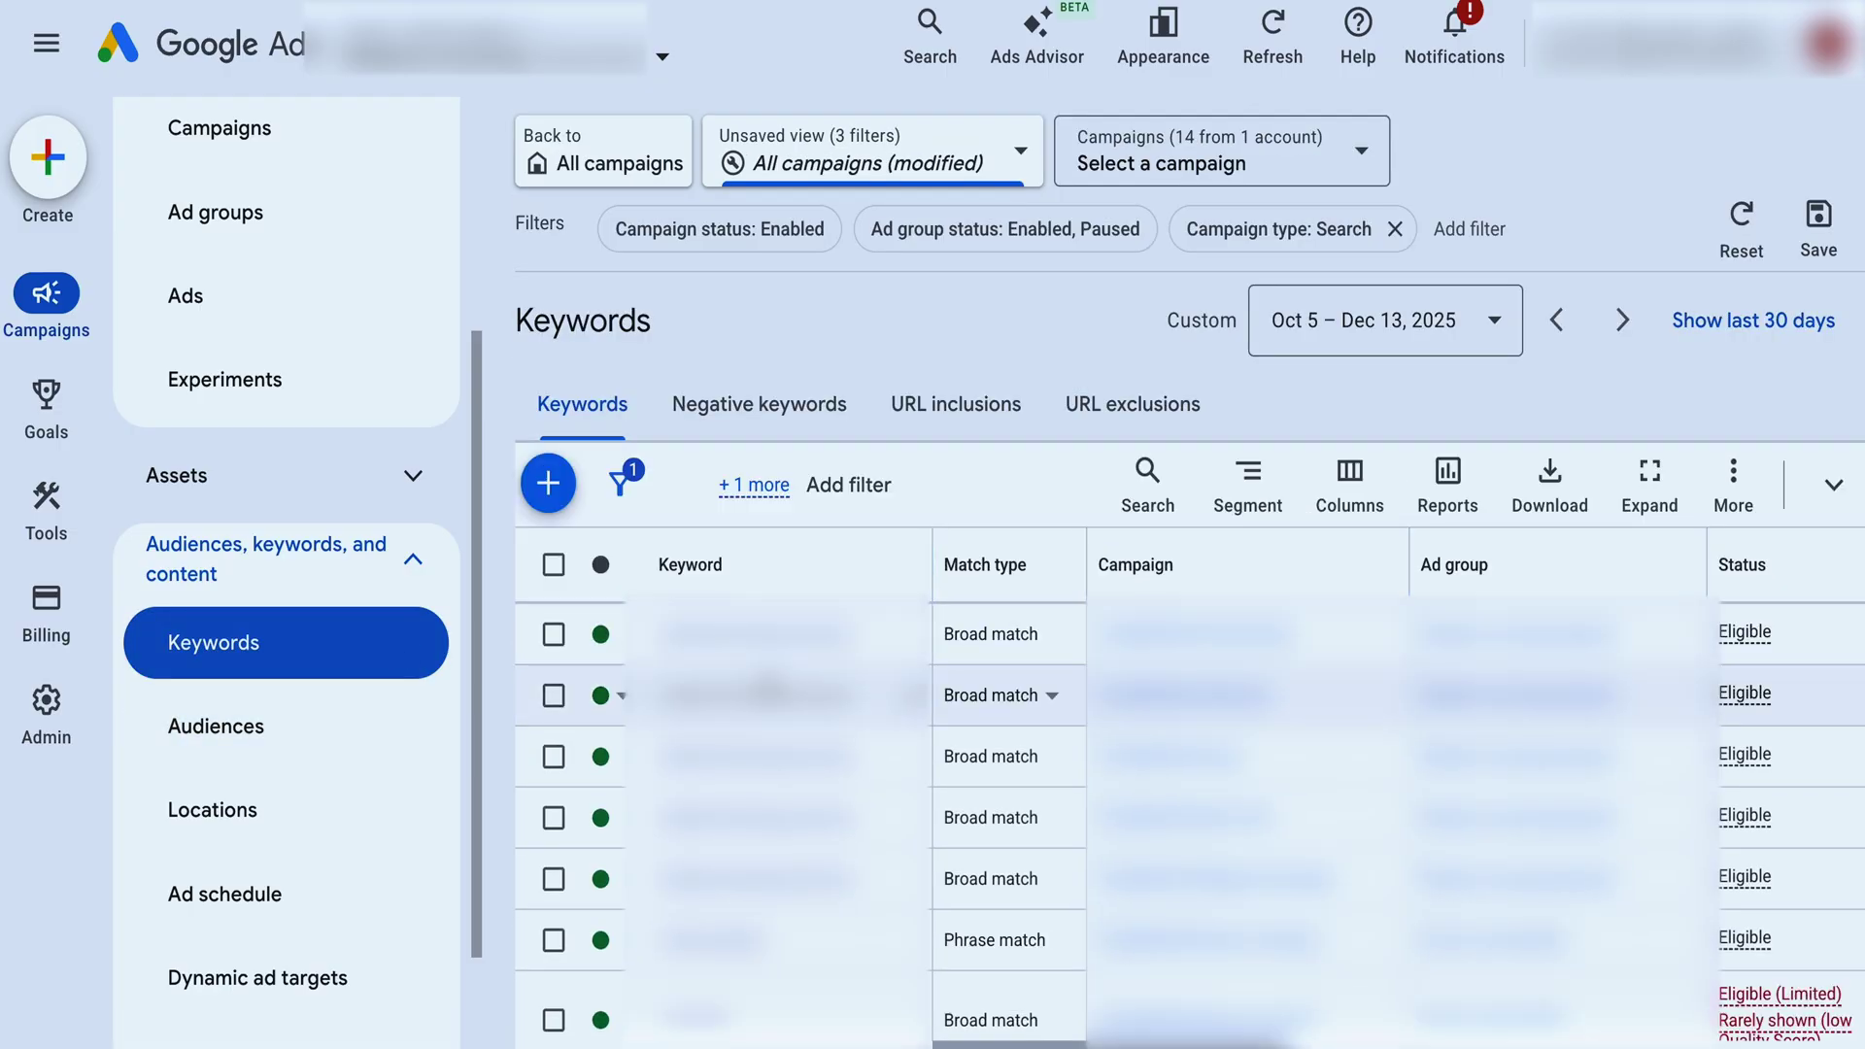
{"action": "left_click", "coordinate": [1203, 167]}
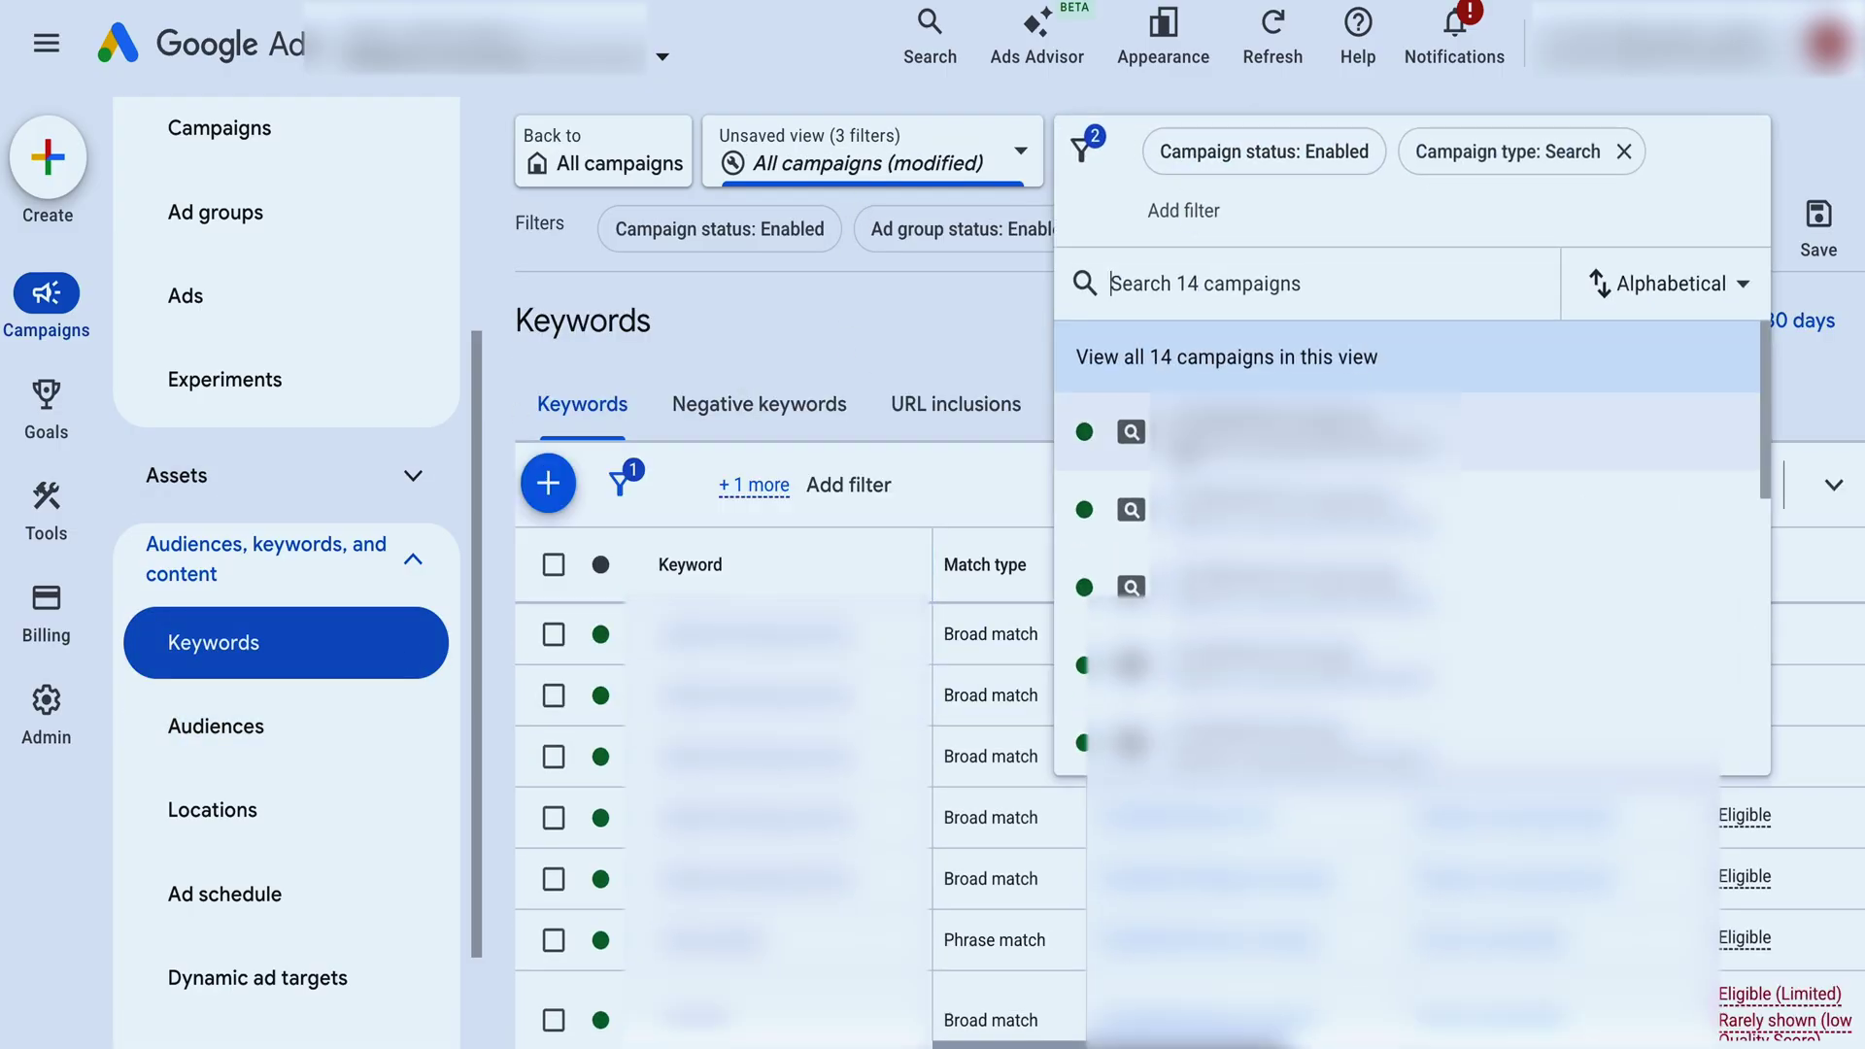
{"action": "left_click", "coordinate": [1165, 566]}
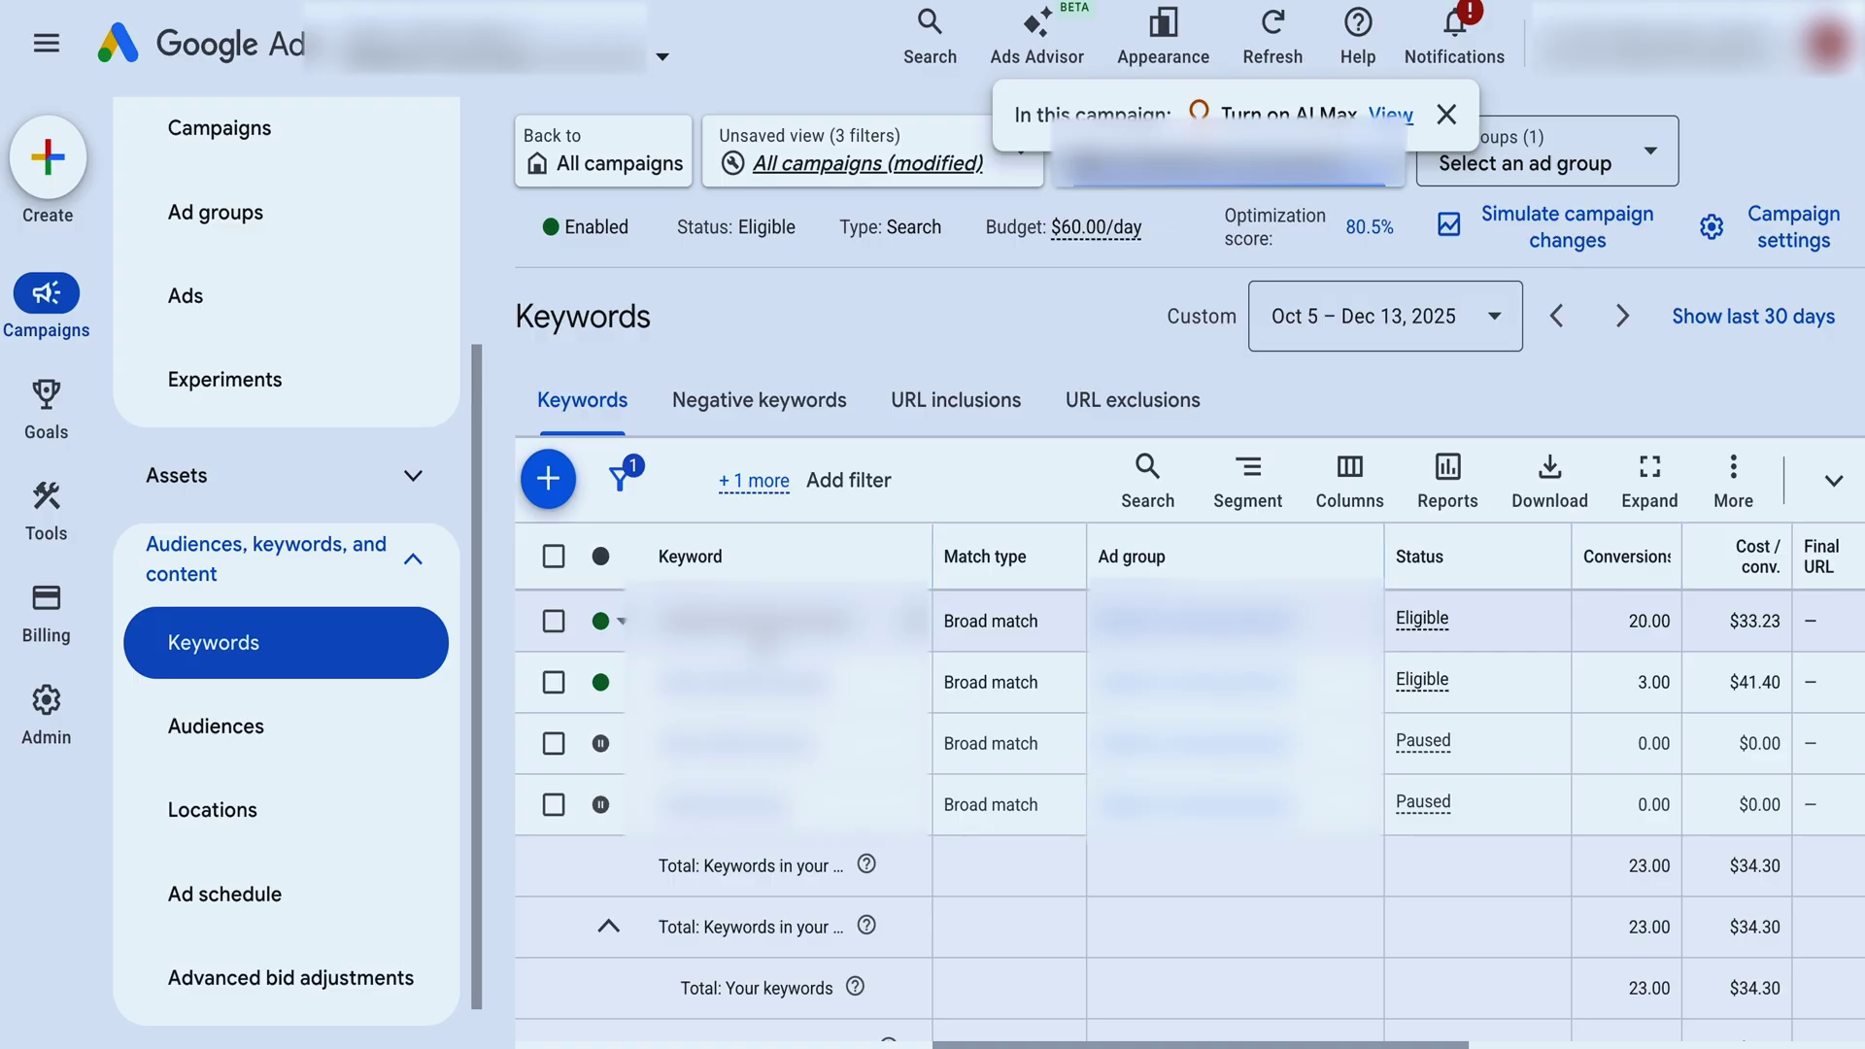
{"action": "left_click", "coordinate": [1223, 161]}
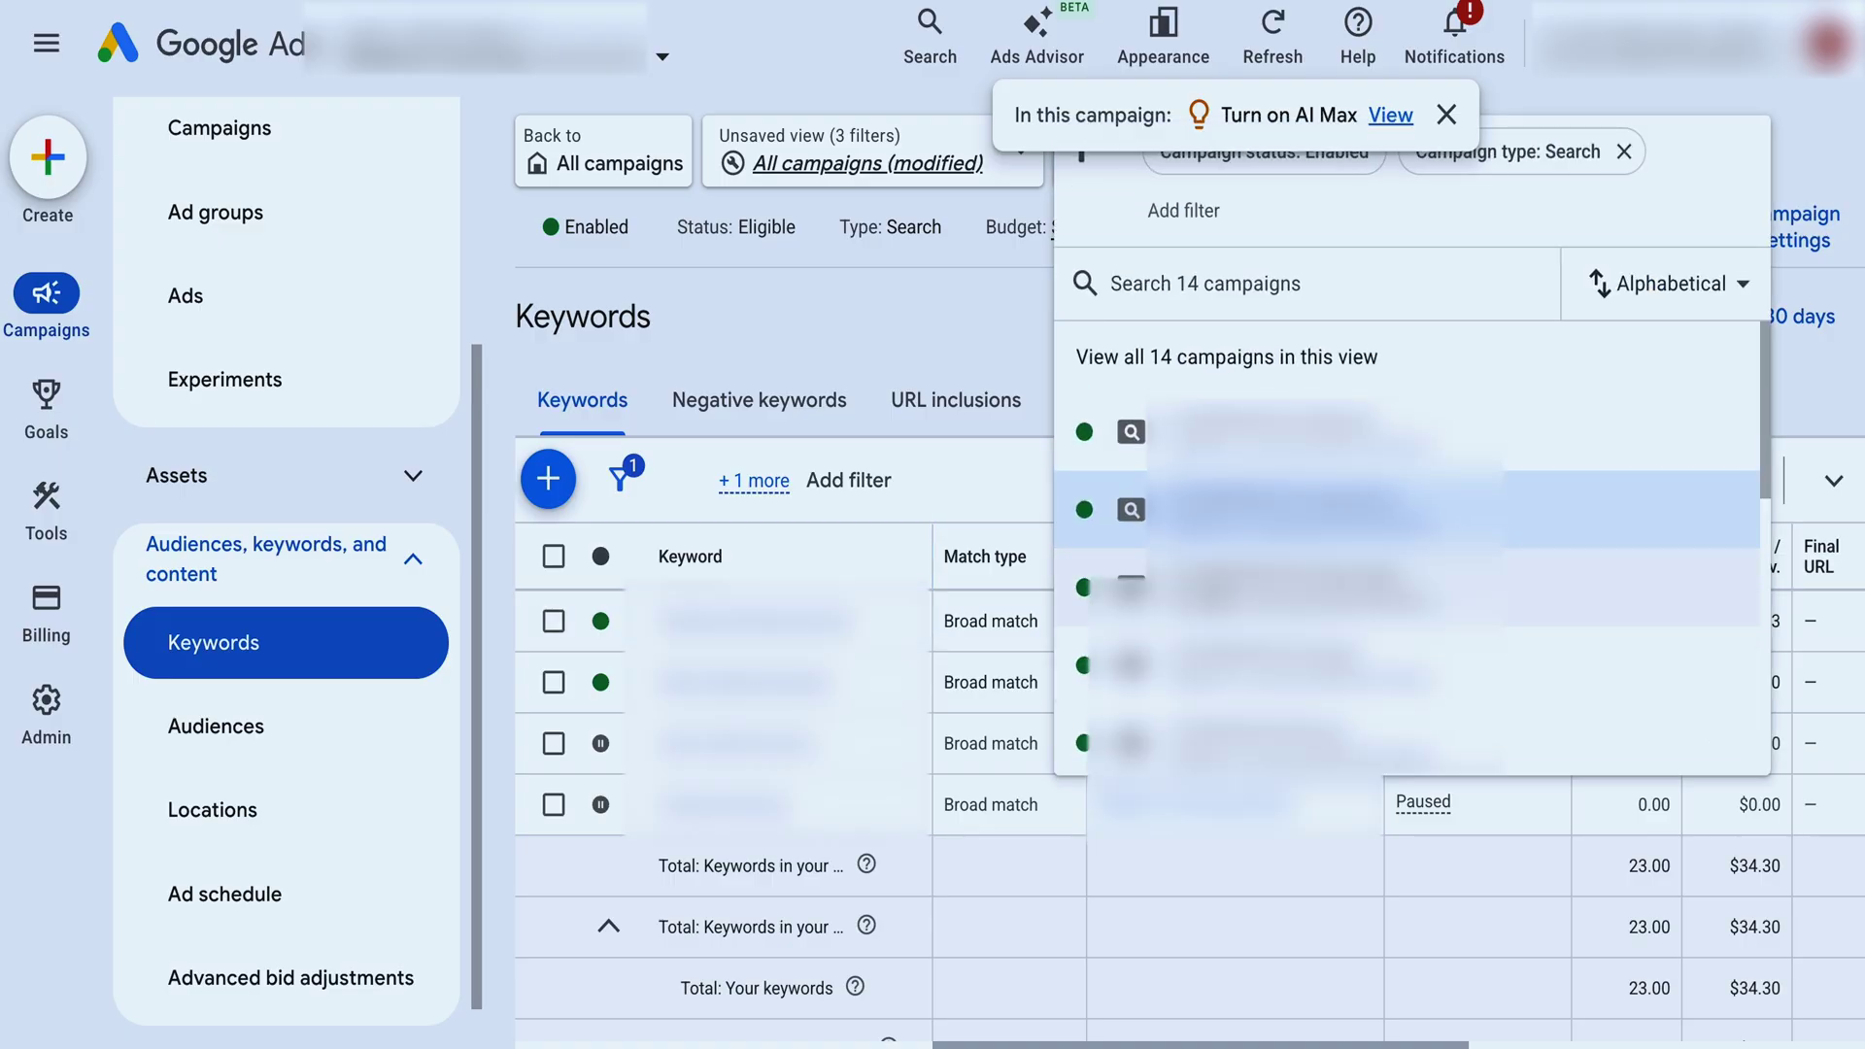
{"action": "left_click", "coordinate": [1165, 509]}
- Examine the campaign's keywords for match type, status warnings, conversions and cost per conversion
{"action": "scroll", "coordinate": [1165, 640], "scroll_direction": "down", "scroll_amount": 1}
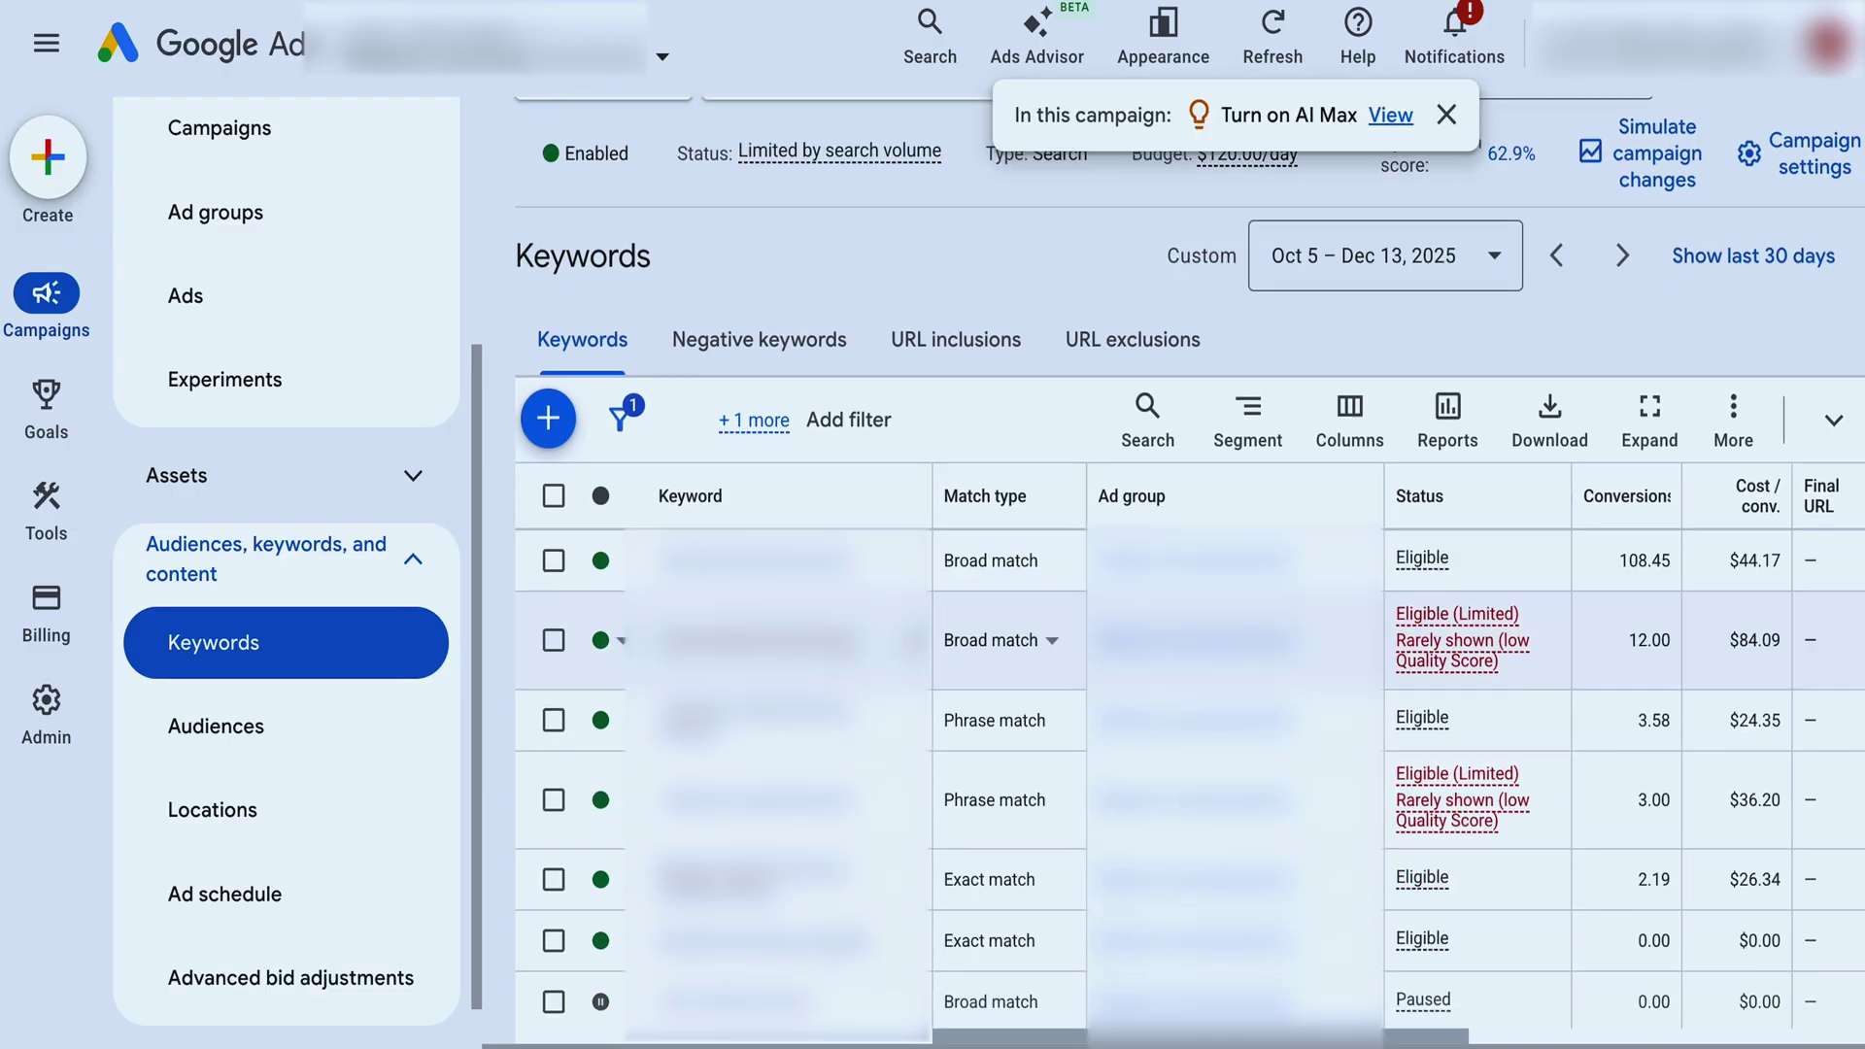
{"action": "scroll", "coordinate": [1165, 719], "scroll_direction": "down", "scroll_amount": 2}
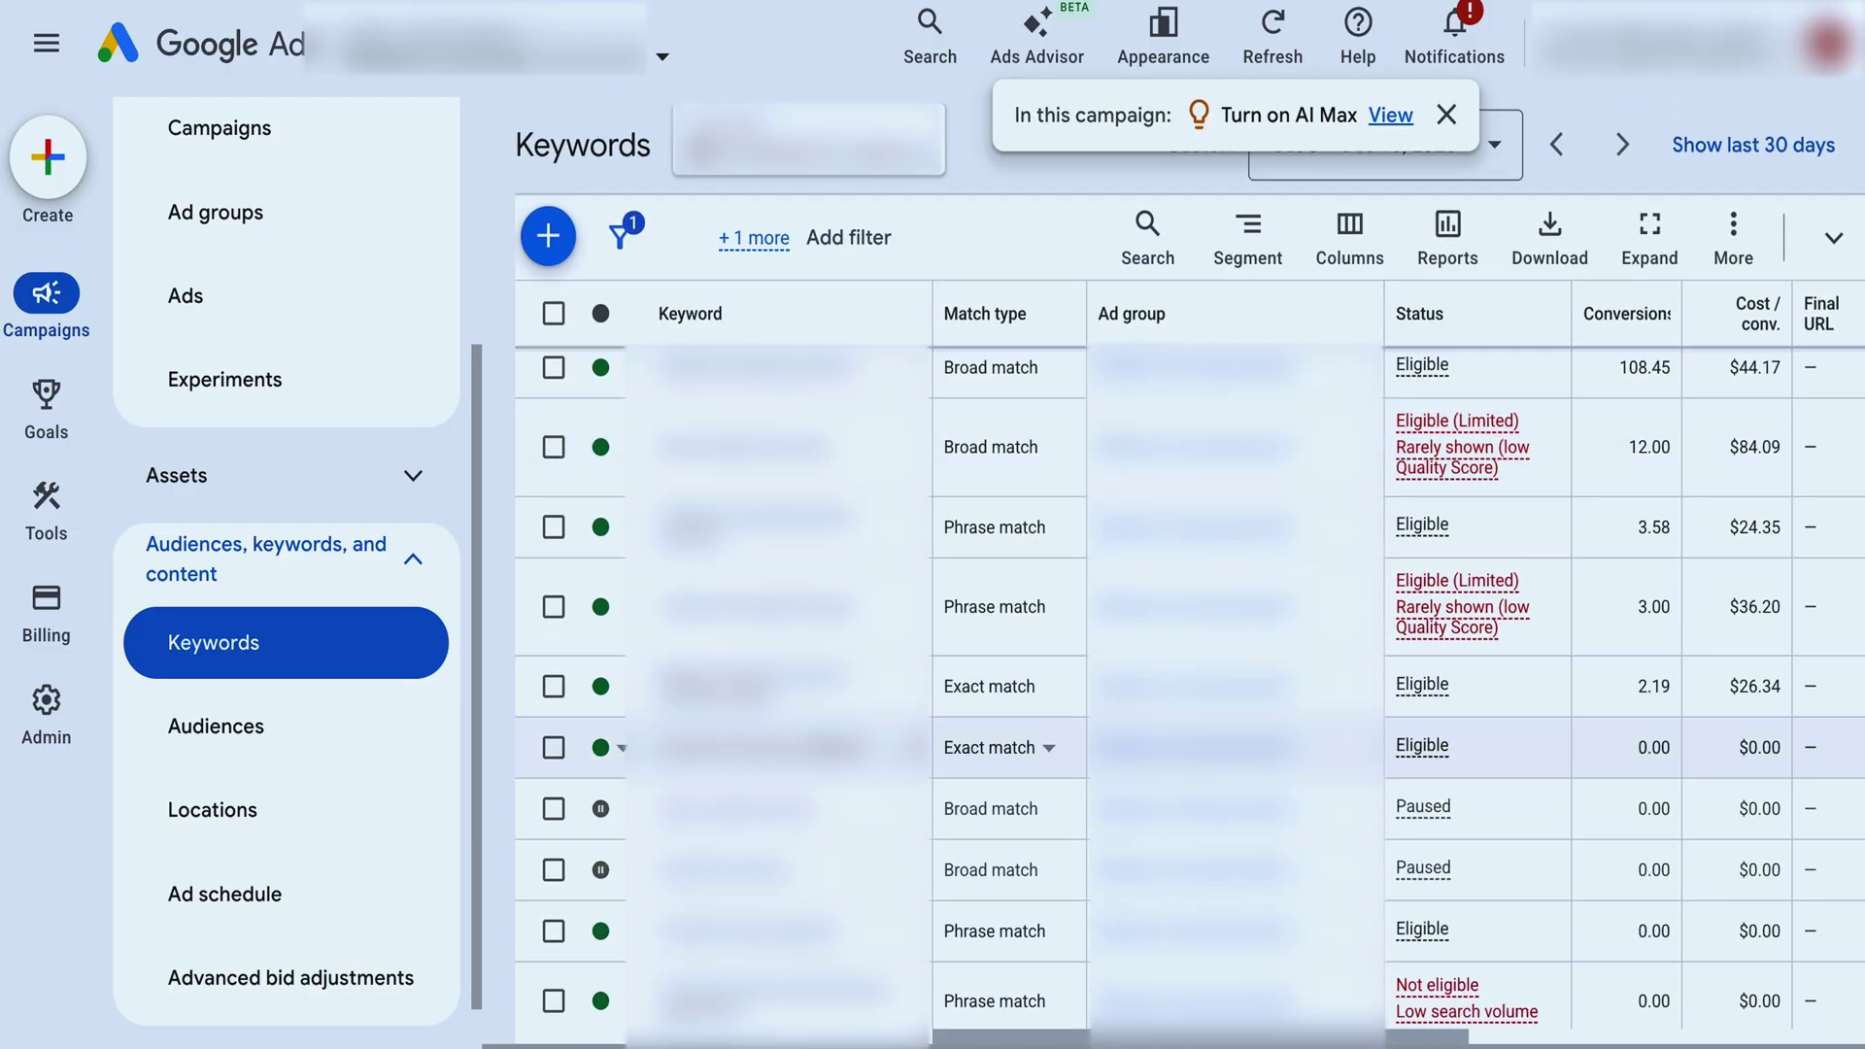
{"action": "scroll", "coordinate": [855, 719], "scroll_direction": "up", "scroll_amount": 1}
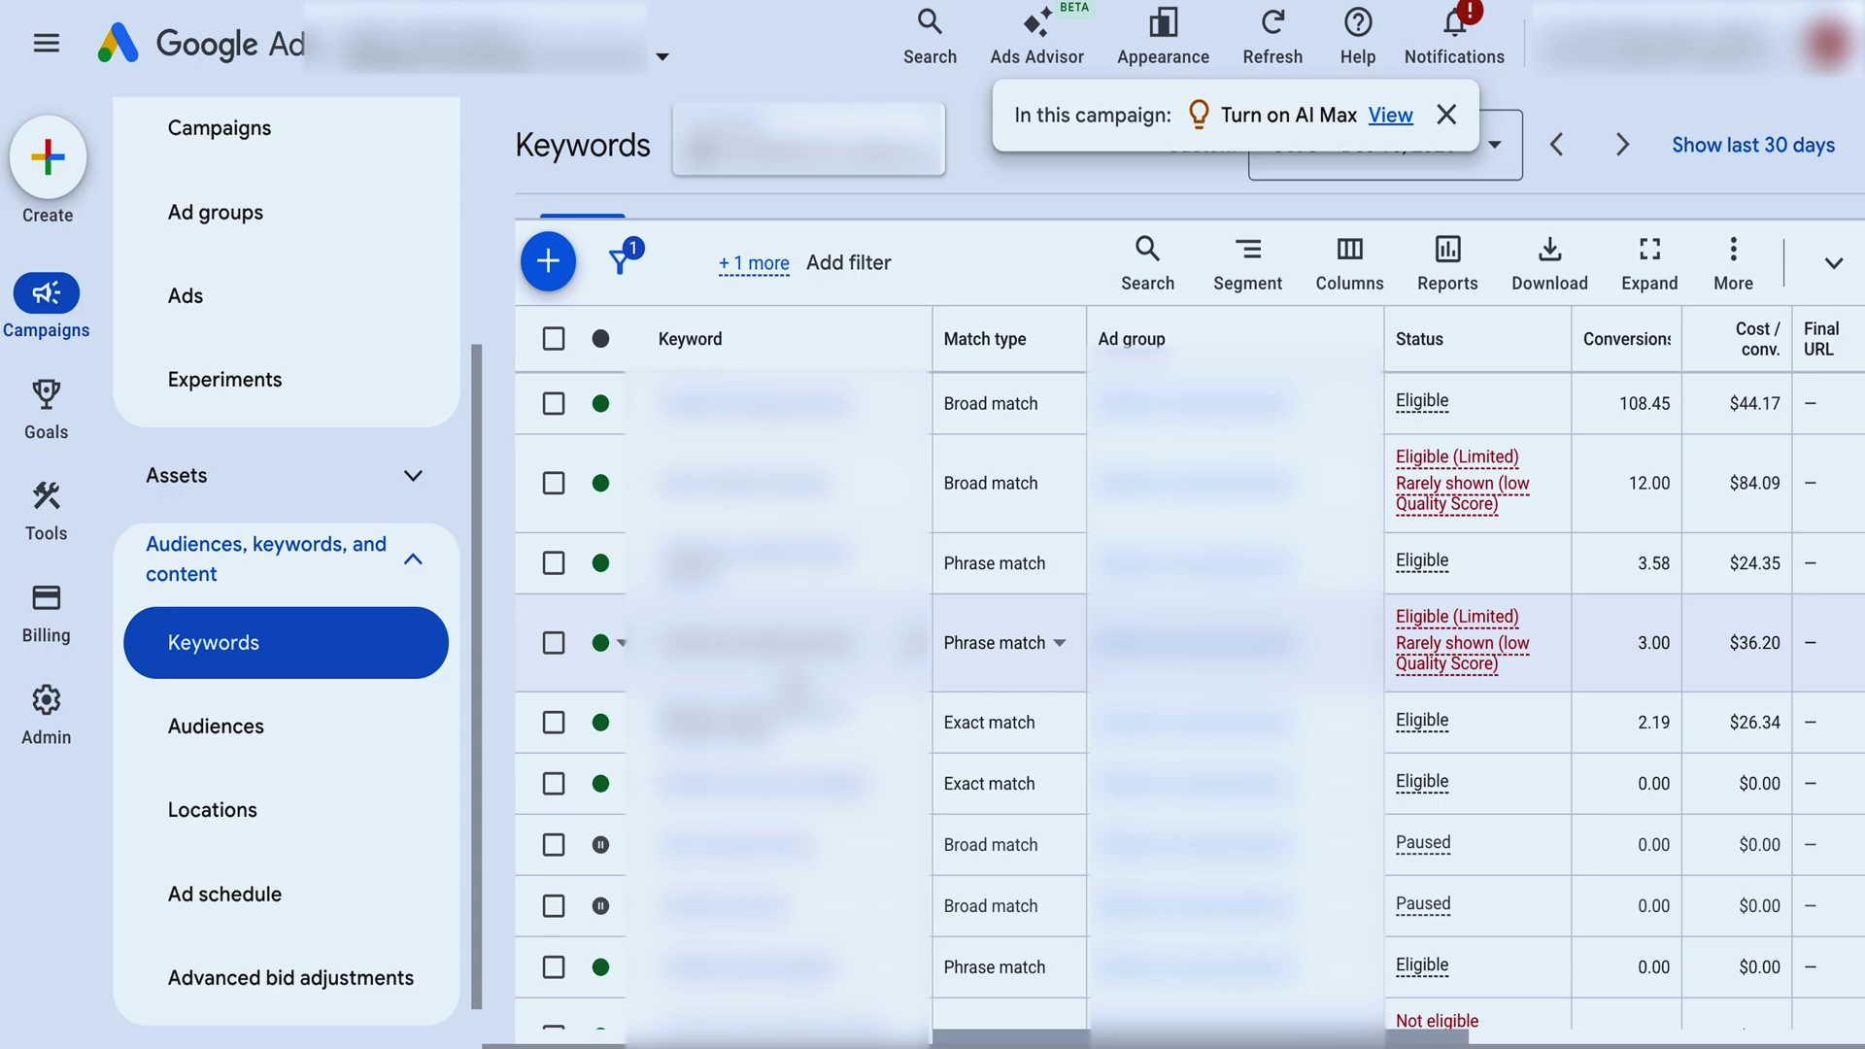
{"action": "scroll", "coordinate": [794, 691], "scroll_direction": "down", "scroll_amount": 3}
{"action": "scroll", "coordinate": [795, 691], "scroll_direction": "up", "scroll_amount": 5}
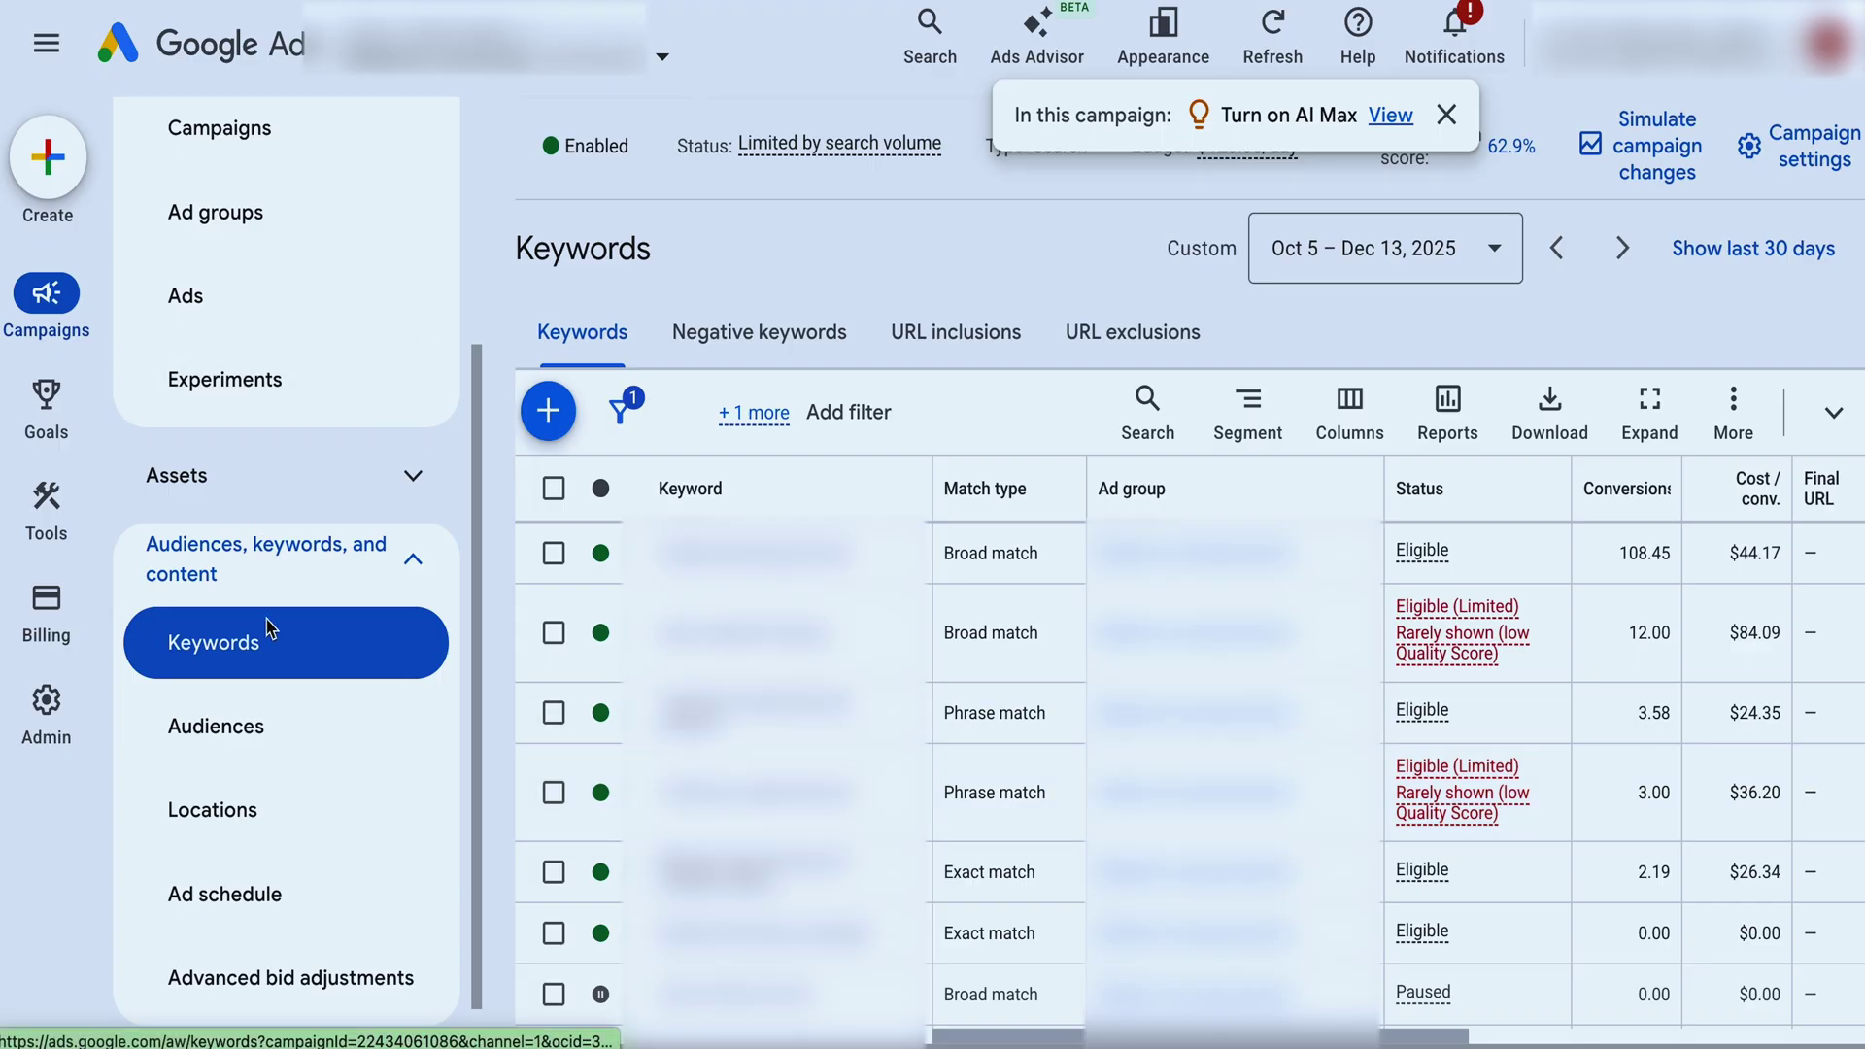
- Open the campaign's search terms report and review the terms' match types, added or excluded status, clicks and average CPC
{"action": "scroll", "coordinate": [242, 223], "scroll_direction": "up", "scroll_amount": 5}
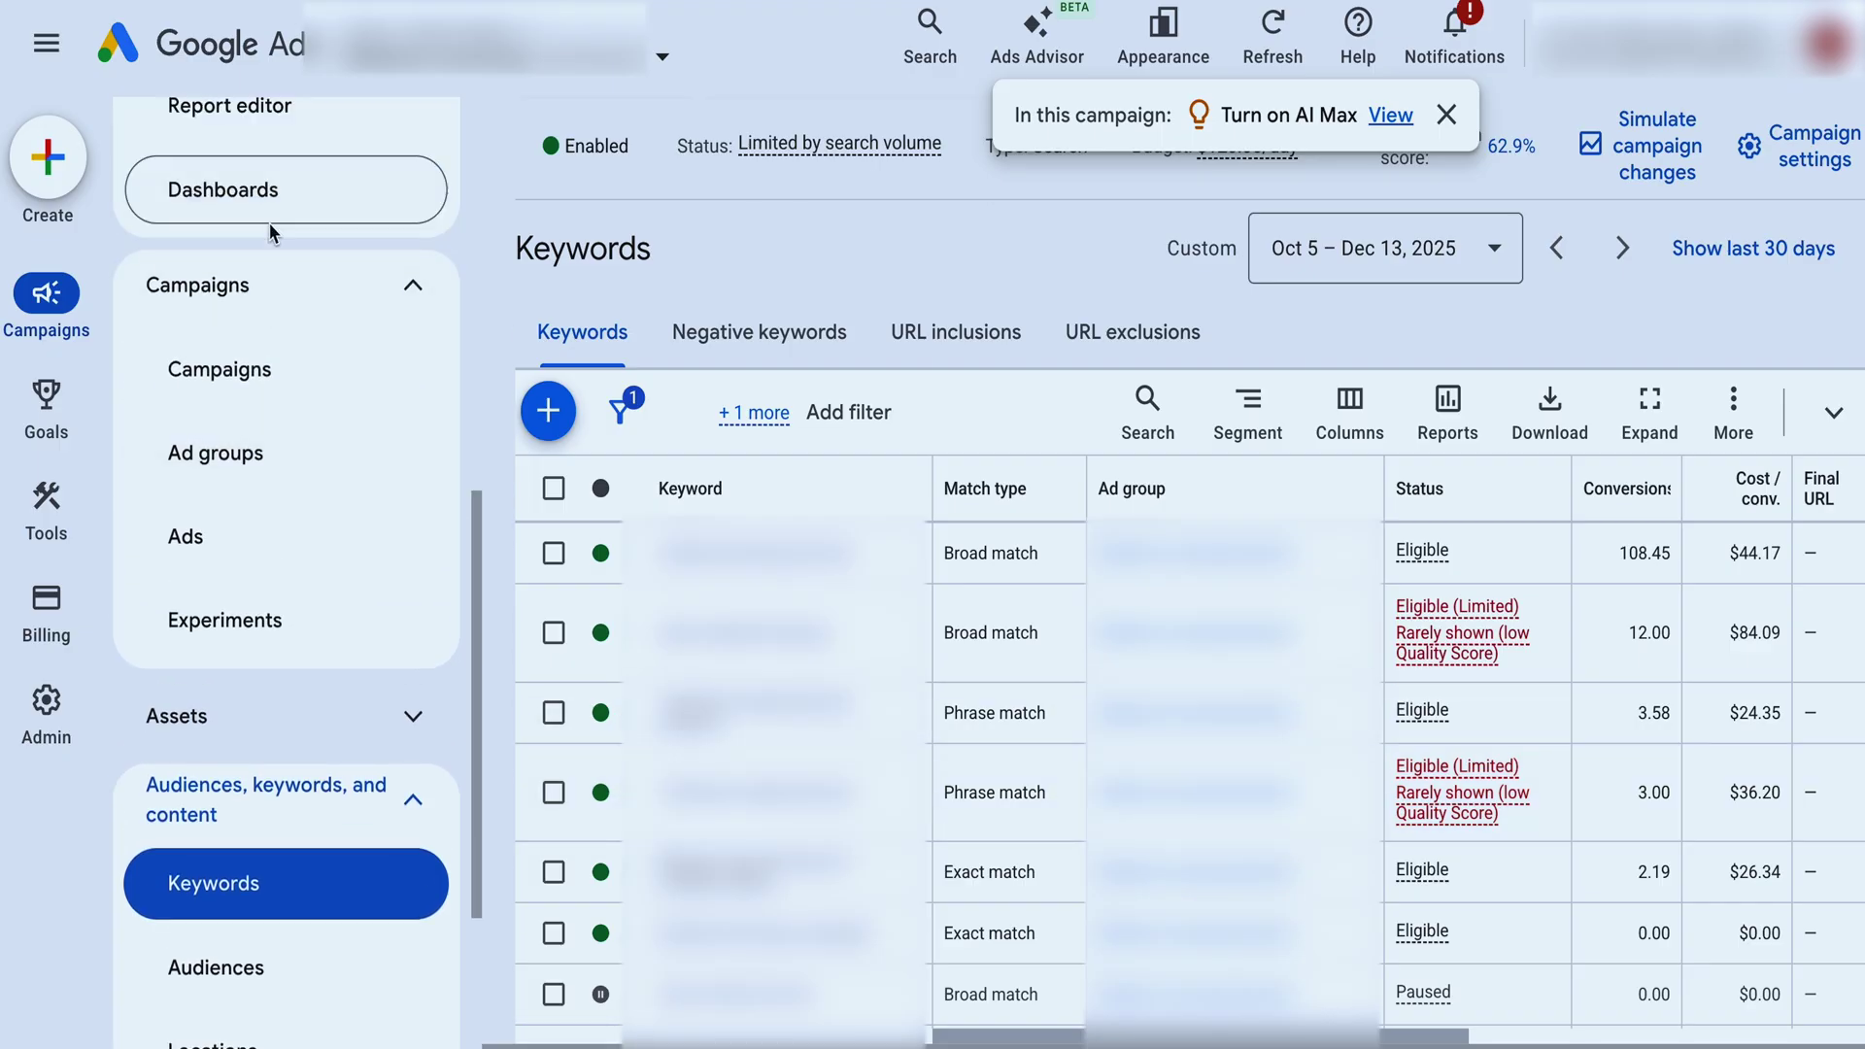
{"action": "scroll", "coordinate": [276, 218], "scroll_direction": "up", "scroll_amount": 6}
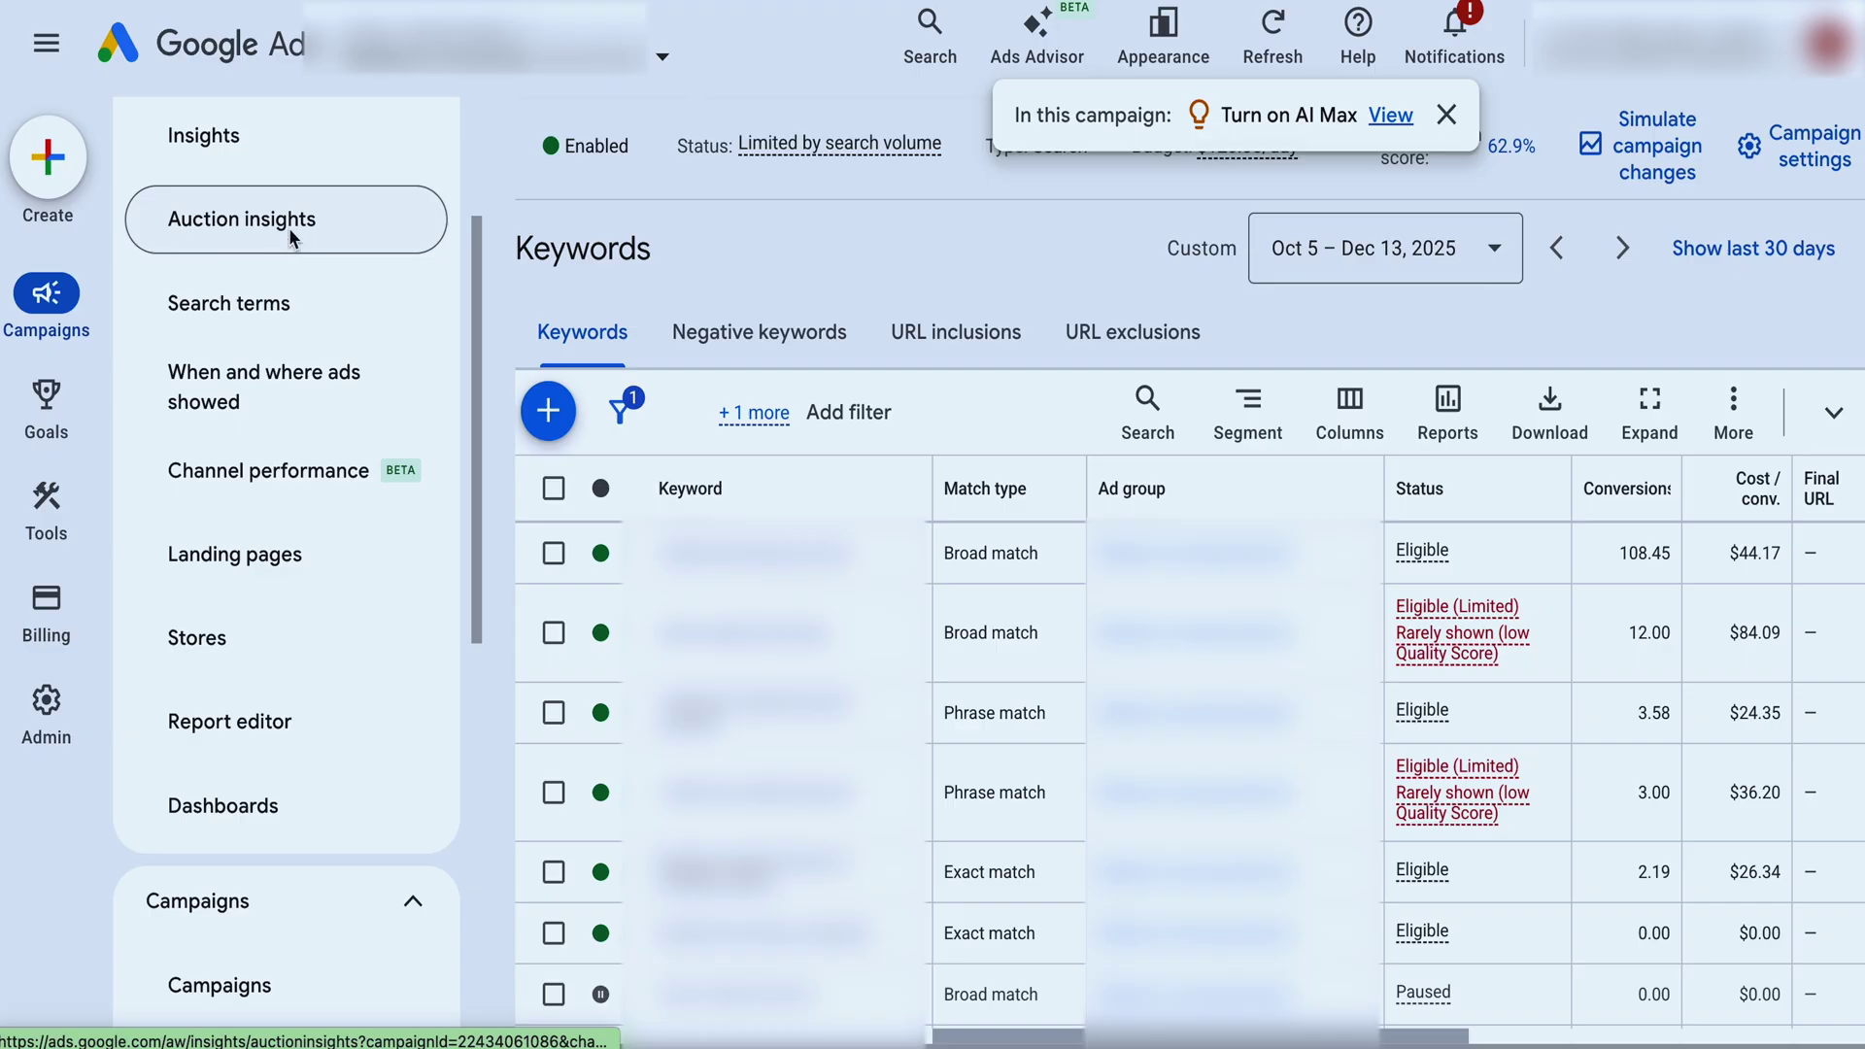
{"action": "scroll", "coordinate": [291, 238], "scroll_direction": "up", "scroll_amount": 3}
{"action": "left_click", "coordinate": [261, 571]}
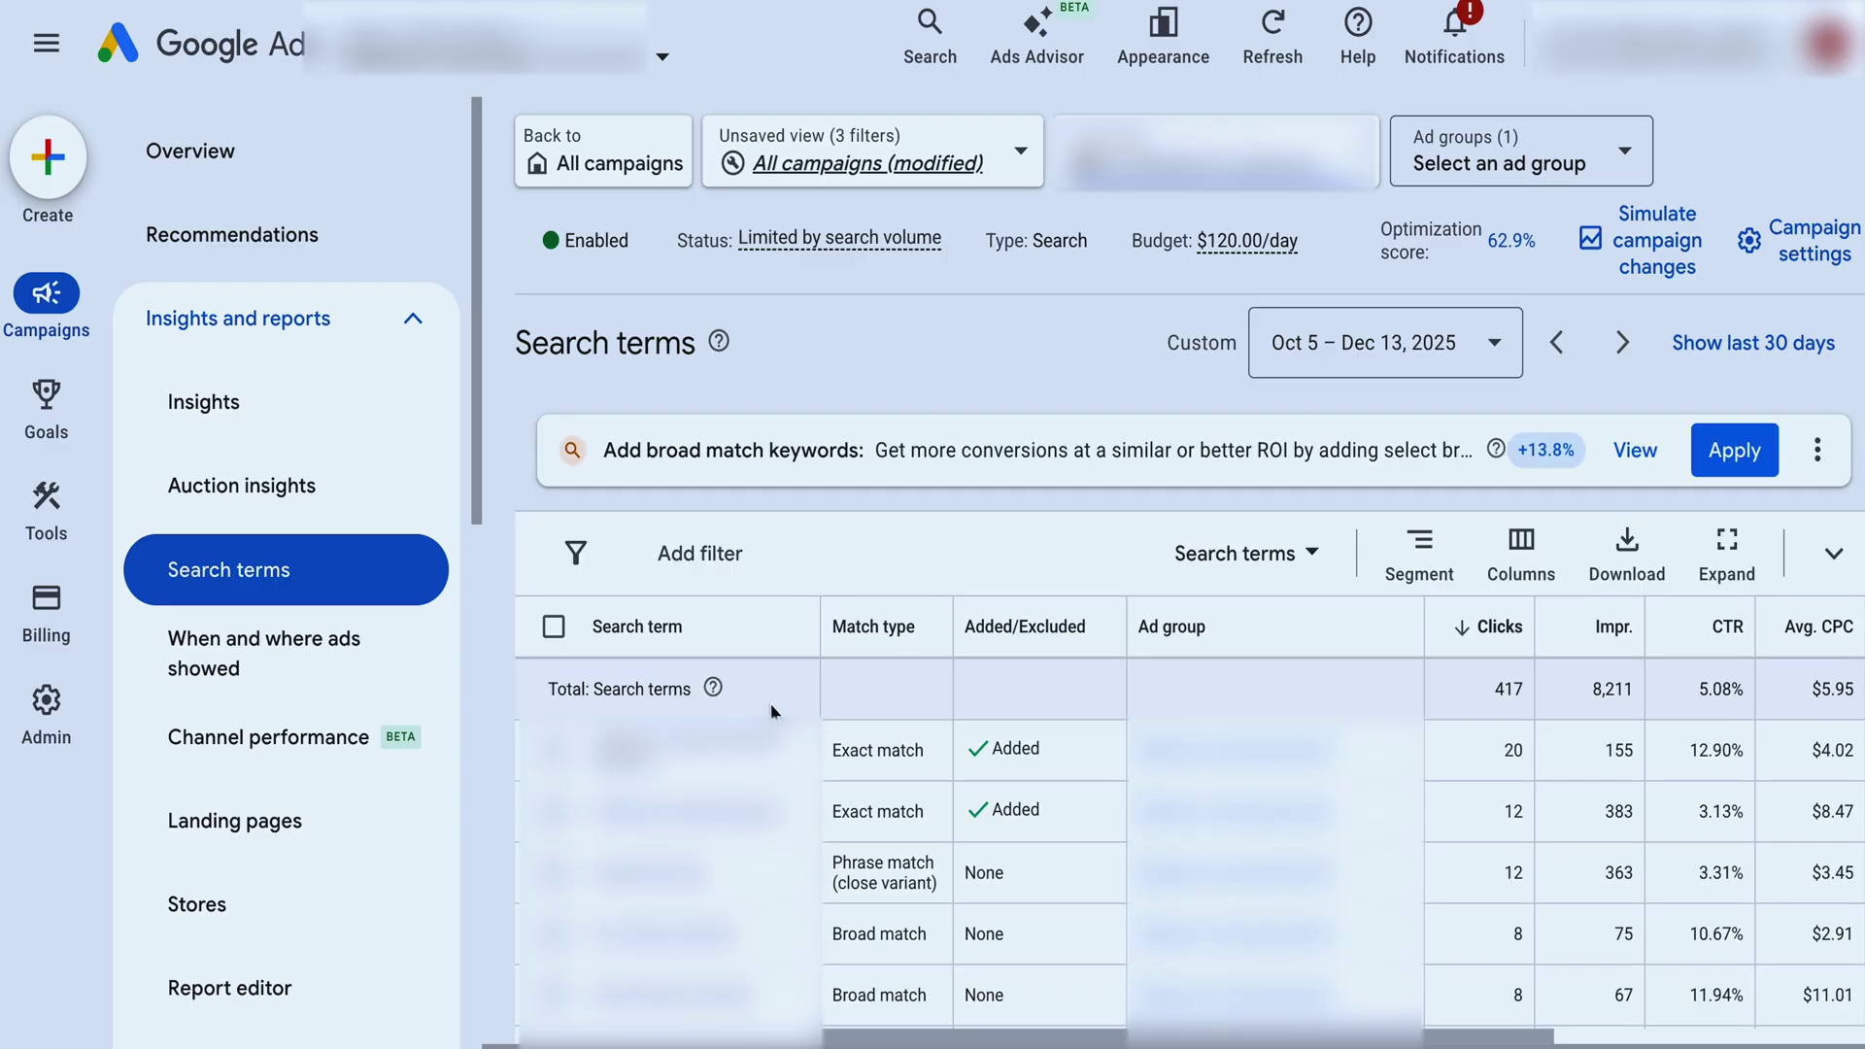
{"action": "scroll", "coordinate": [774, 711], "scroll_direction": "down", "scroll_amount": 5}
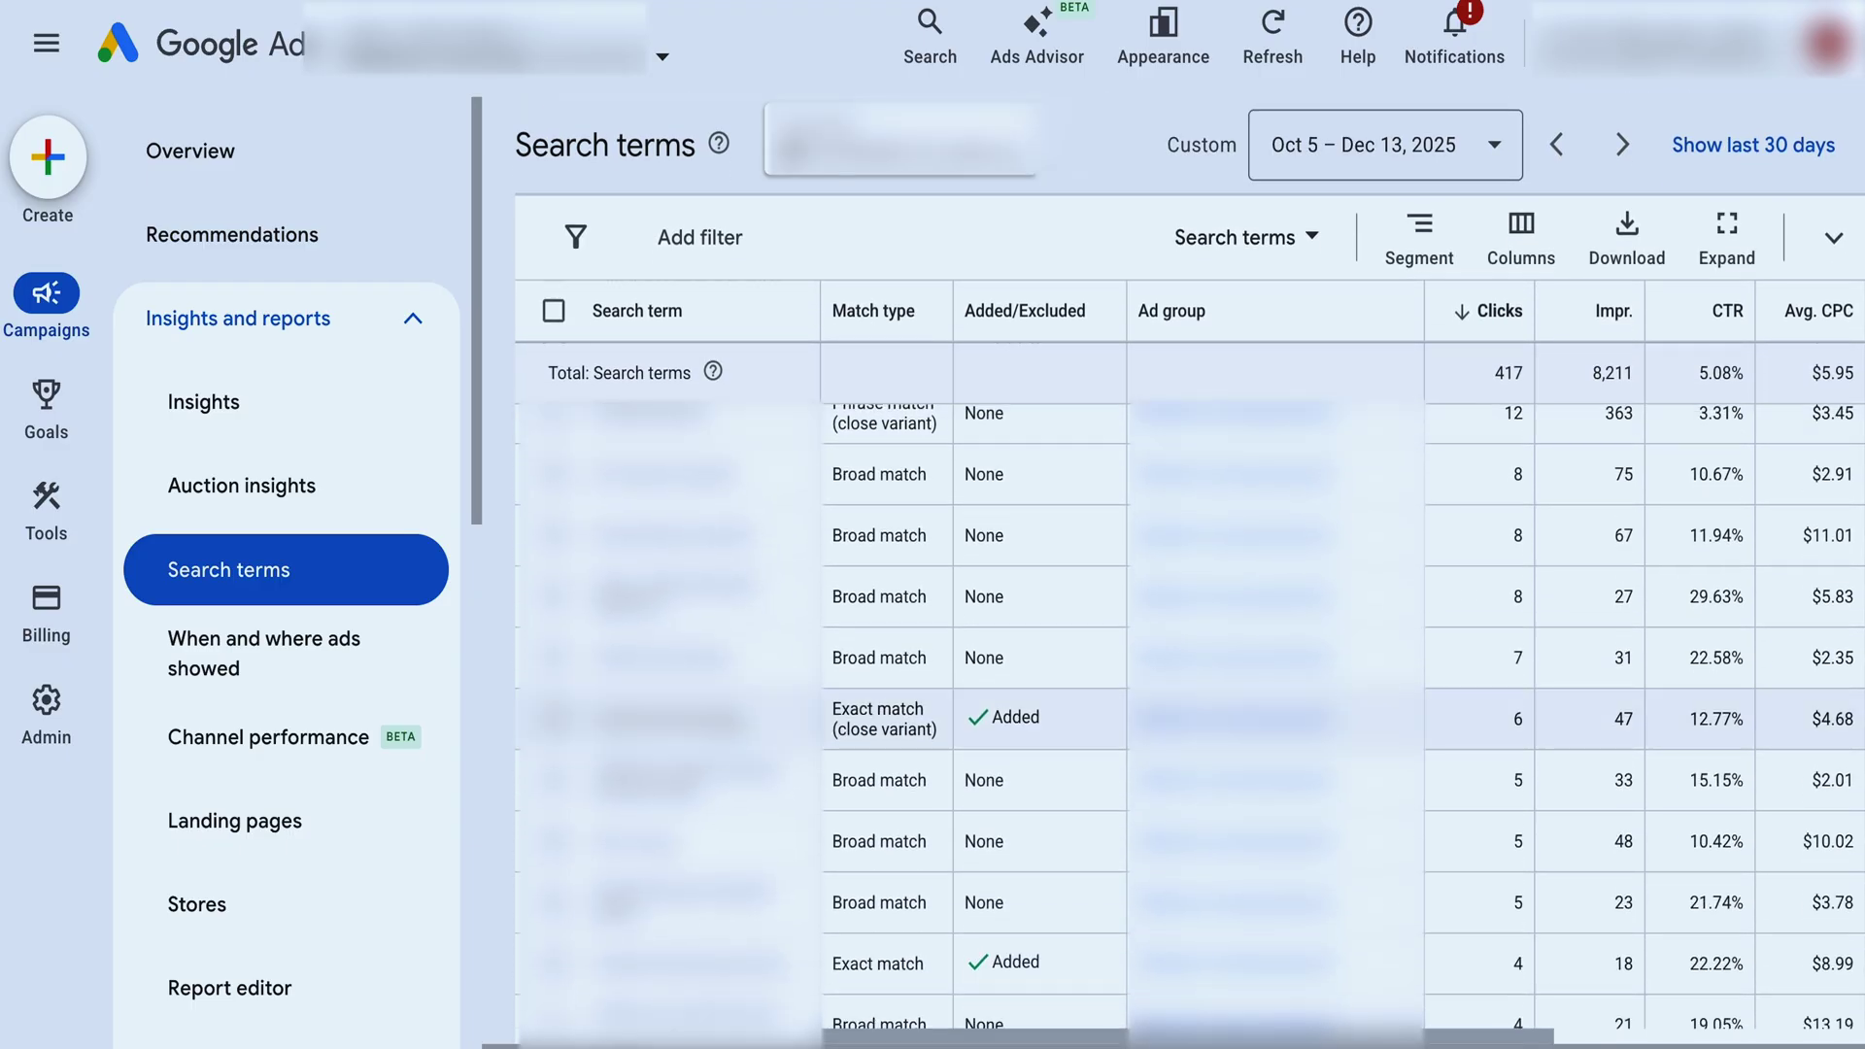
{"action": "scroll", "coordinate": [1189, 622], "scroll_direction": "up", "scroll_amount": 5}
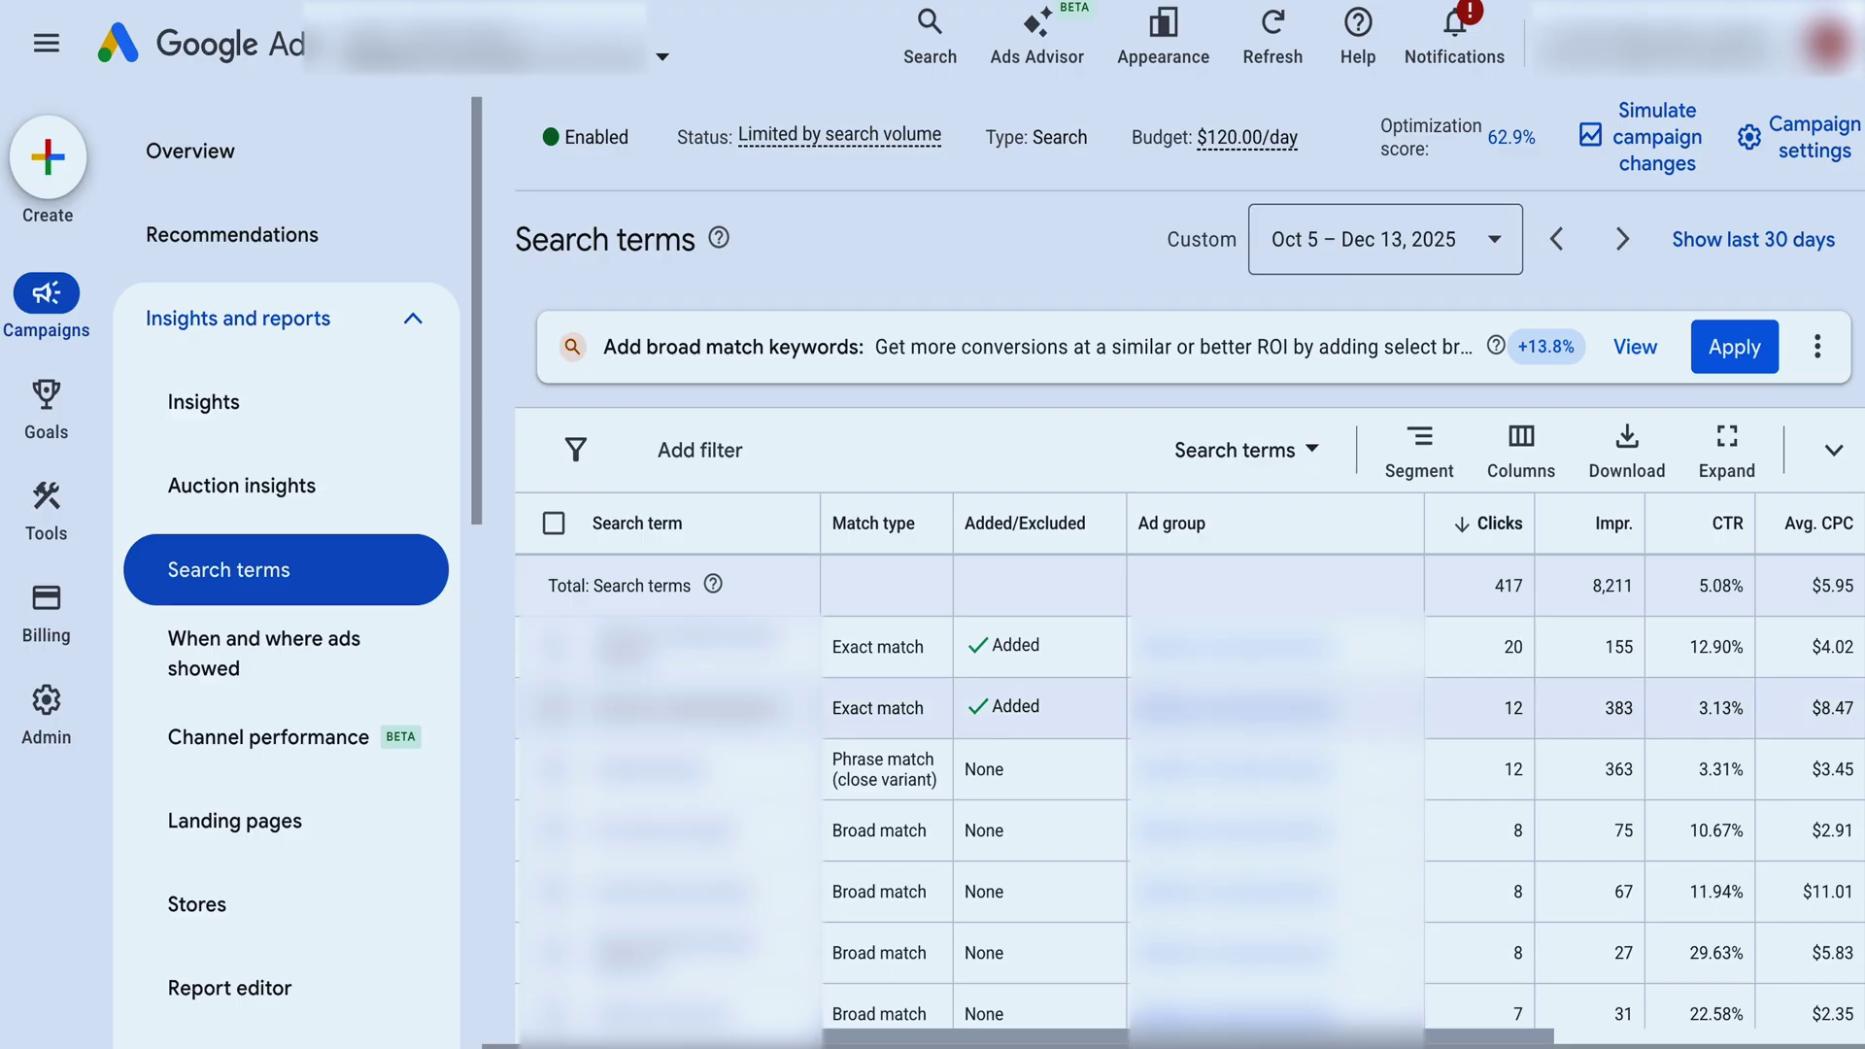
{"action": "scroll", "coordinate": [1190, 709], "scroll_direction": "down", "scroll_amount": 2}
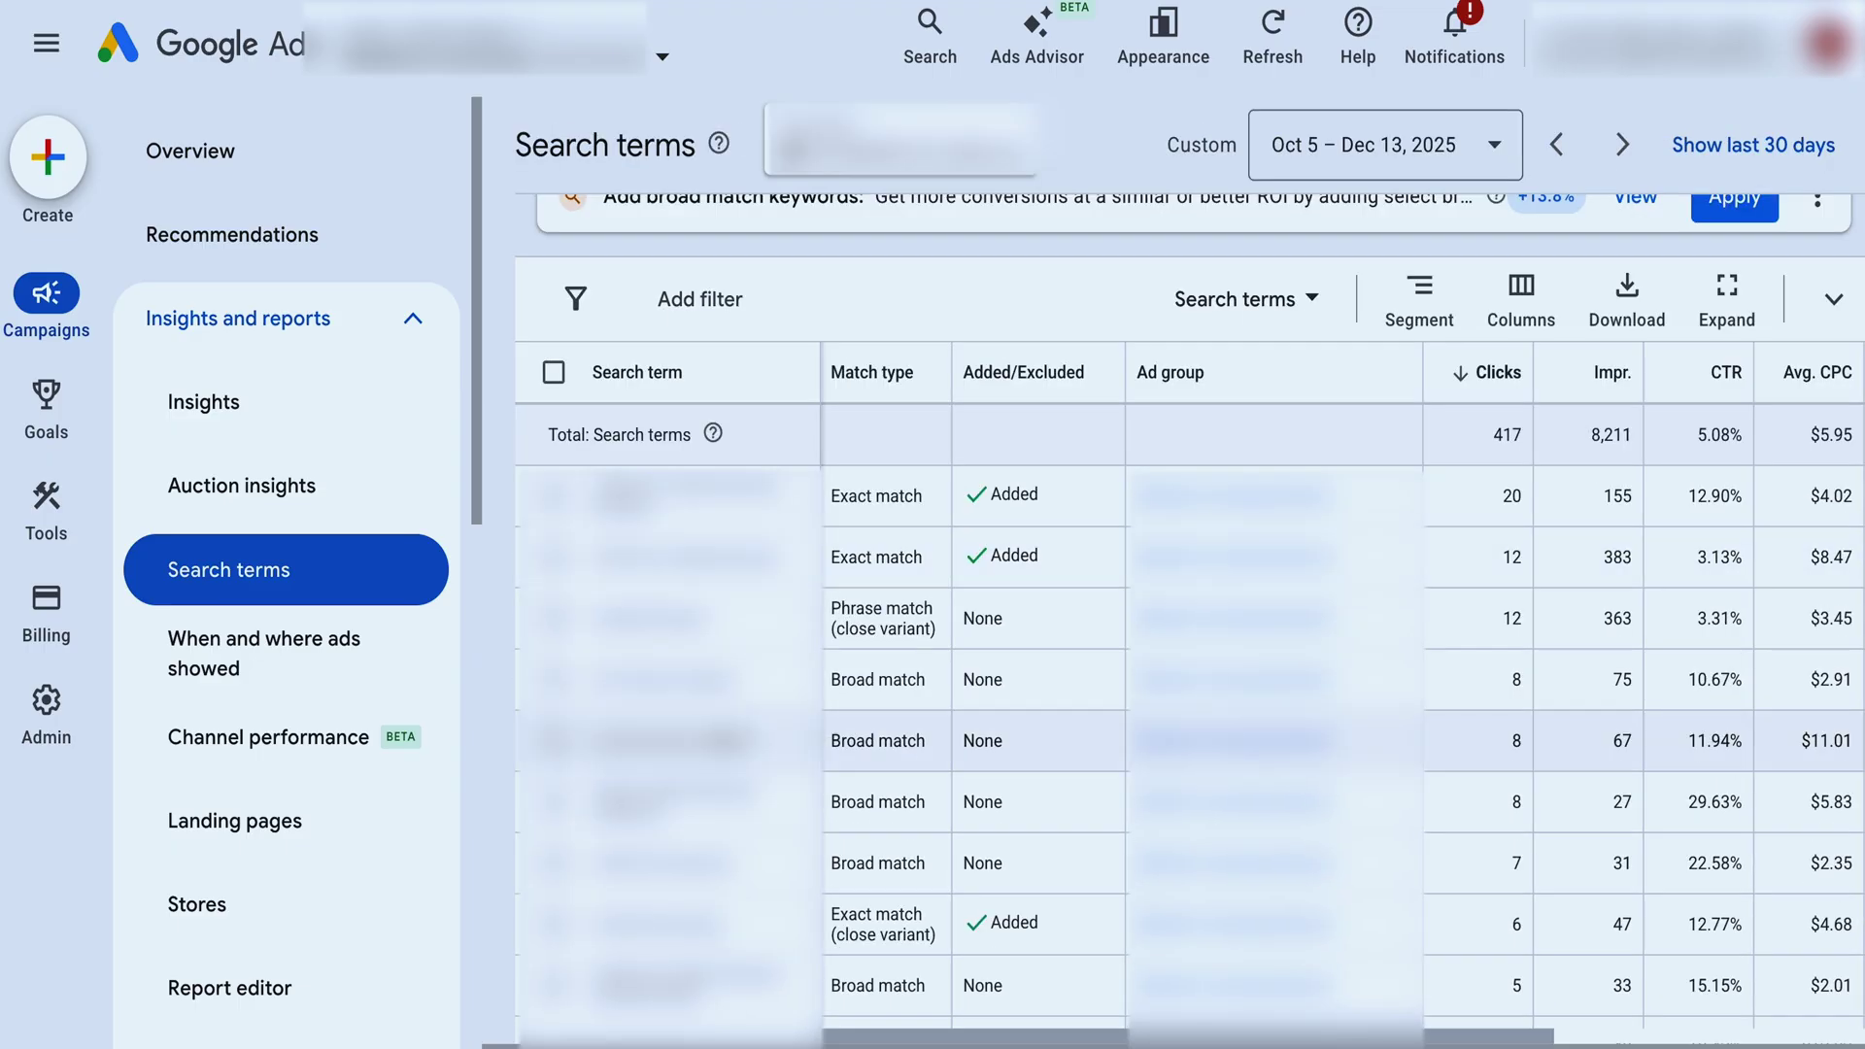
- Select the broad match search term with 67 impressions and open its options for adding as a negative keyword, without saving
{"action": "left_click", "coordinate": [556, 746]}
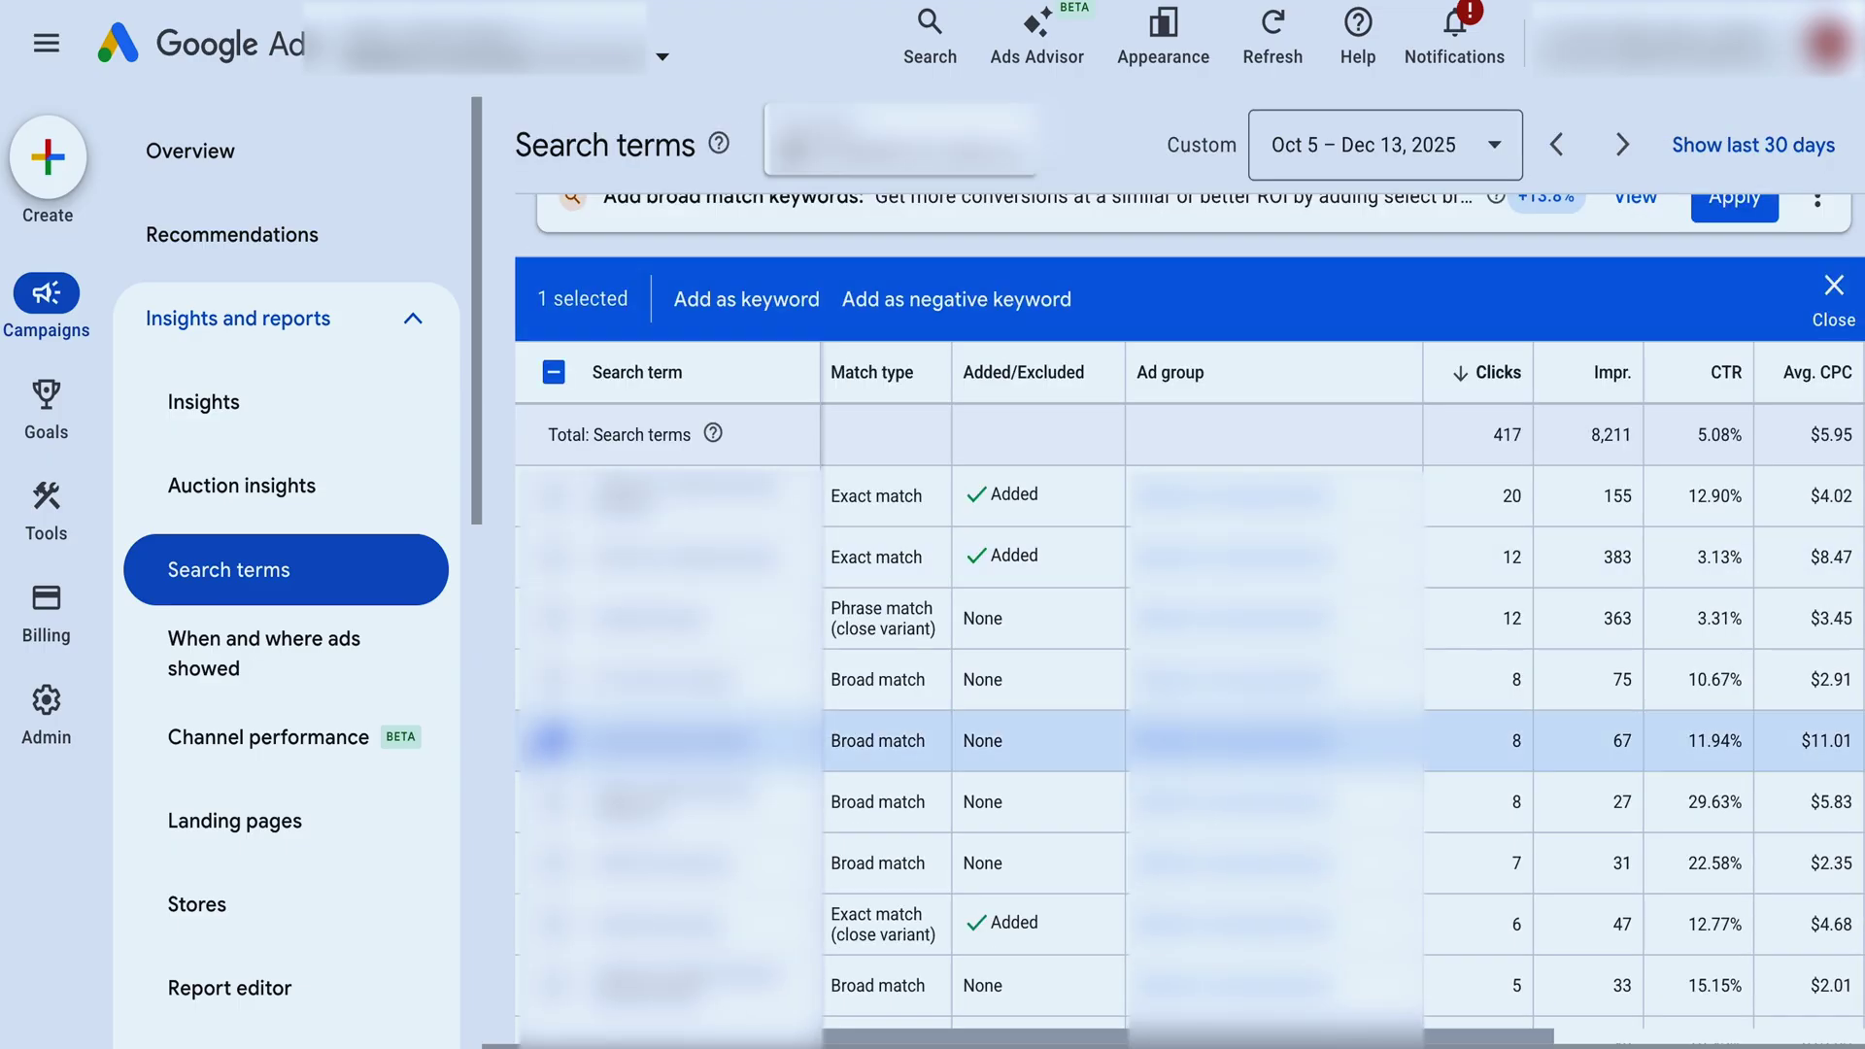
{"action": "left_click", "coordinate": [940, 311]}
{"action": "scroll", "coordinate": [935, 315], "scroll_direction": "up", "scroll_amount": 3}
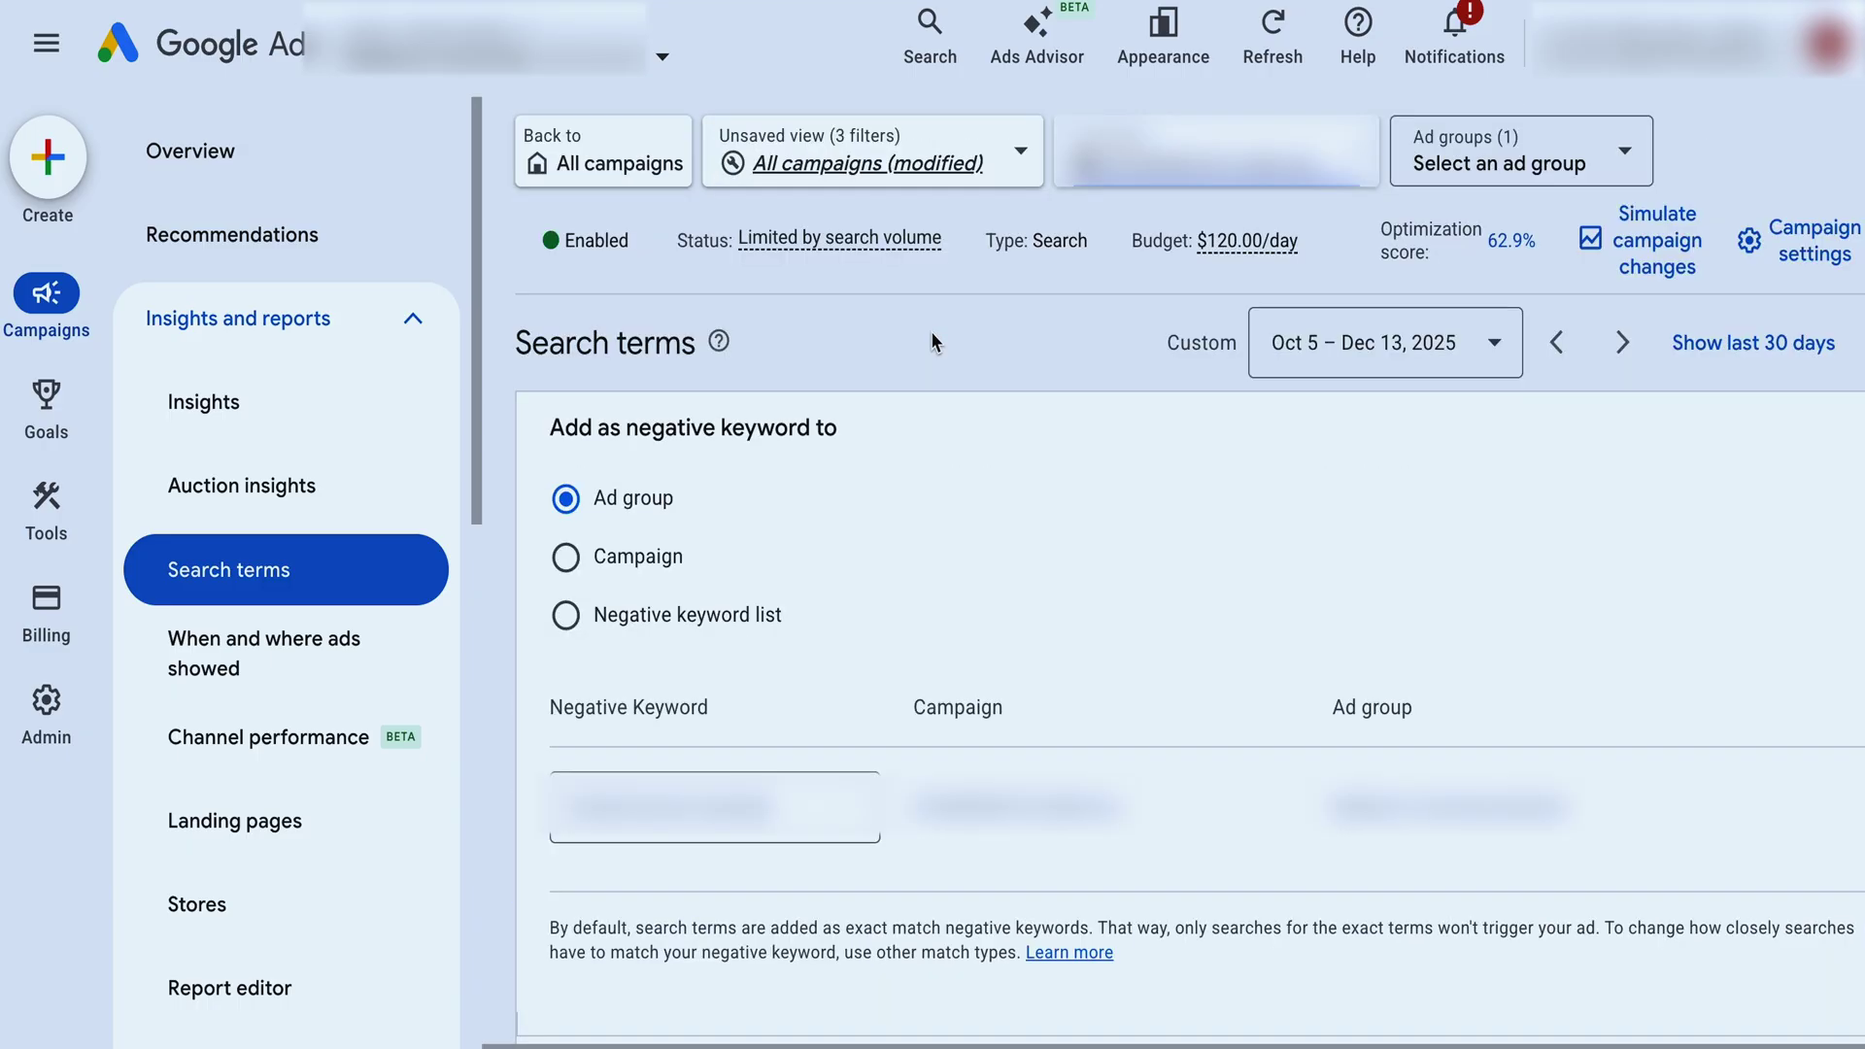
{"action": "scroll", "coordinate": [909, 403], "scroll_direction": "down", "scroll_amount": 8}
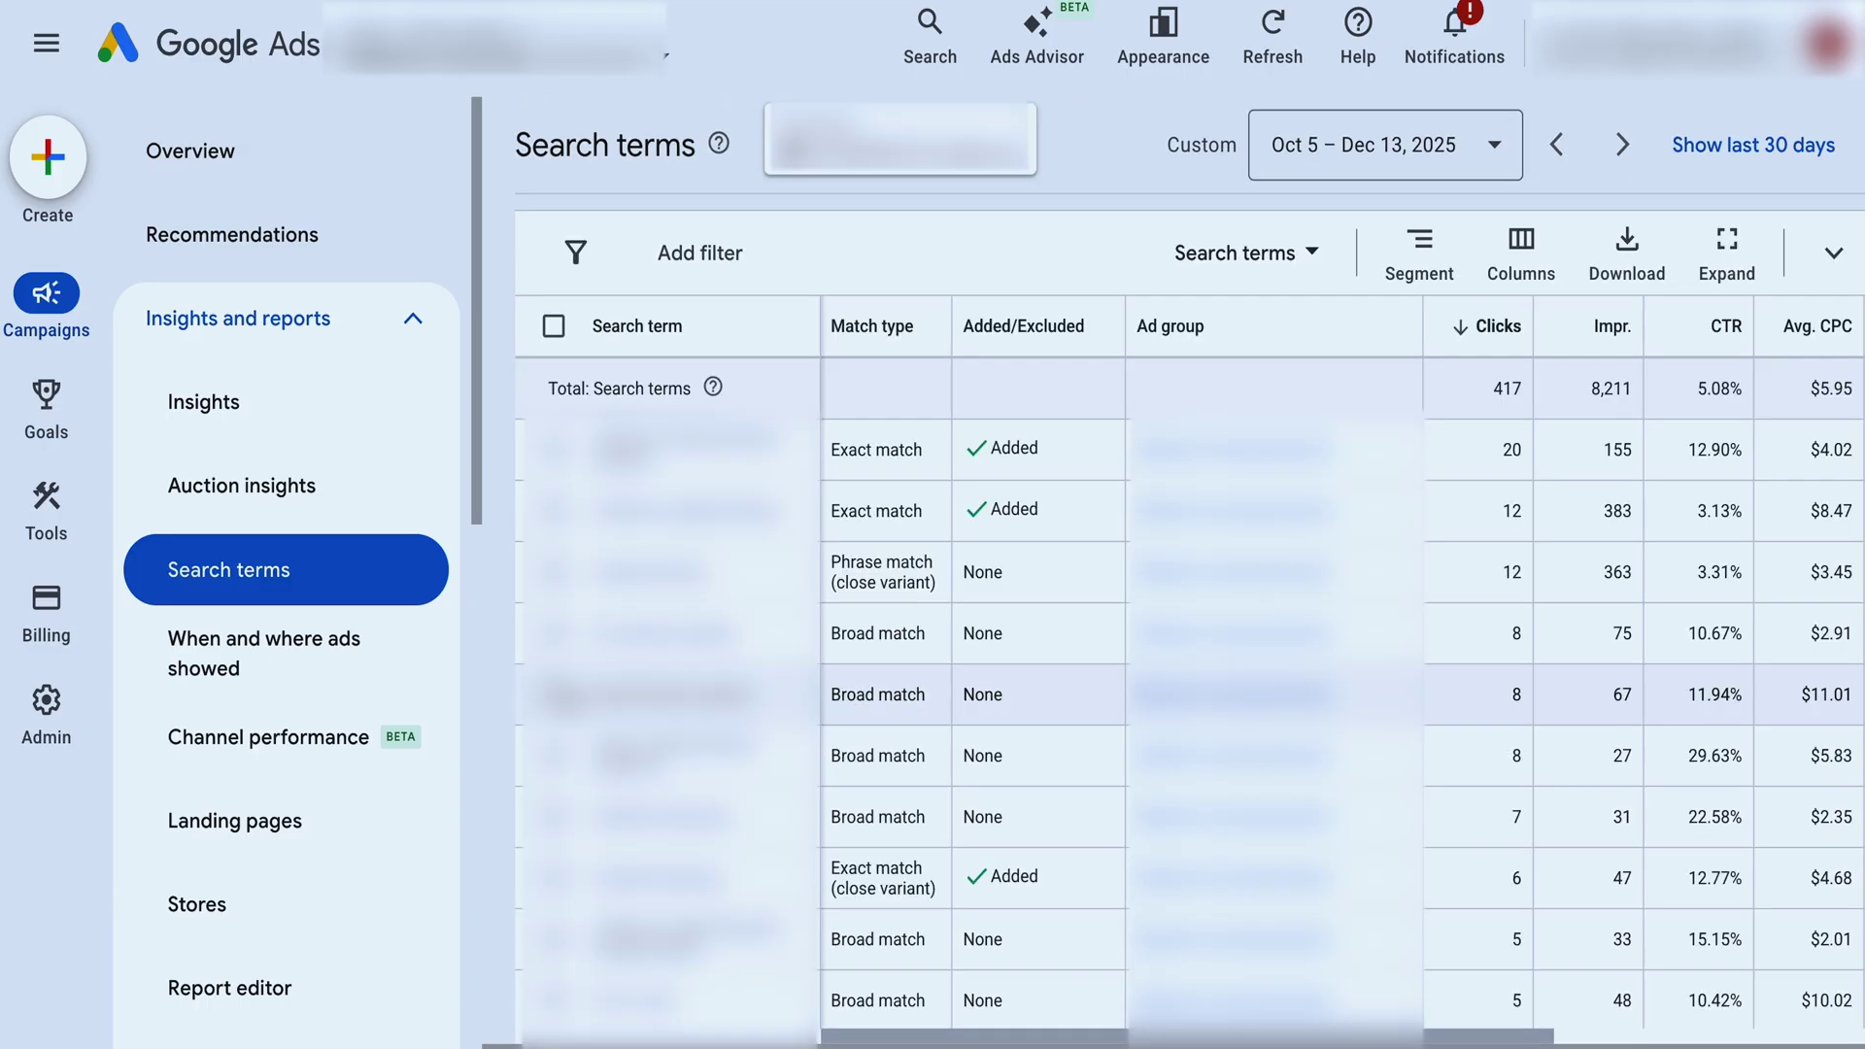
- Set the report's date range to the last 7 days, Dec 7 – 13, 2025, and review the search terms
{"action": "left_click", "coordinate": [1384, 145]}
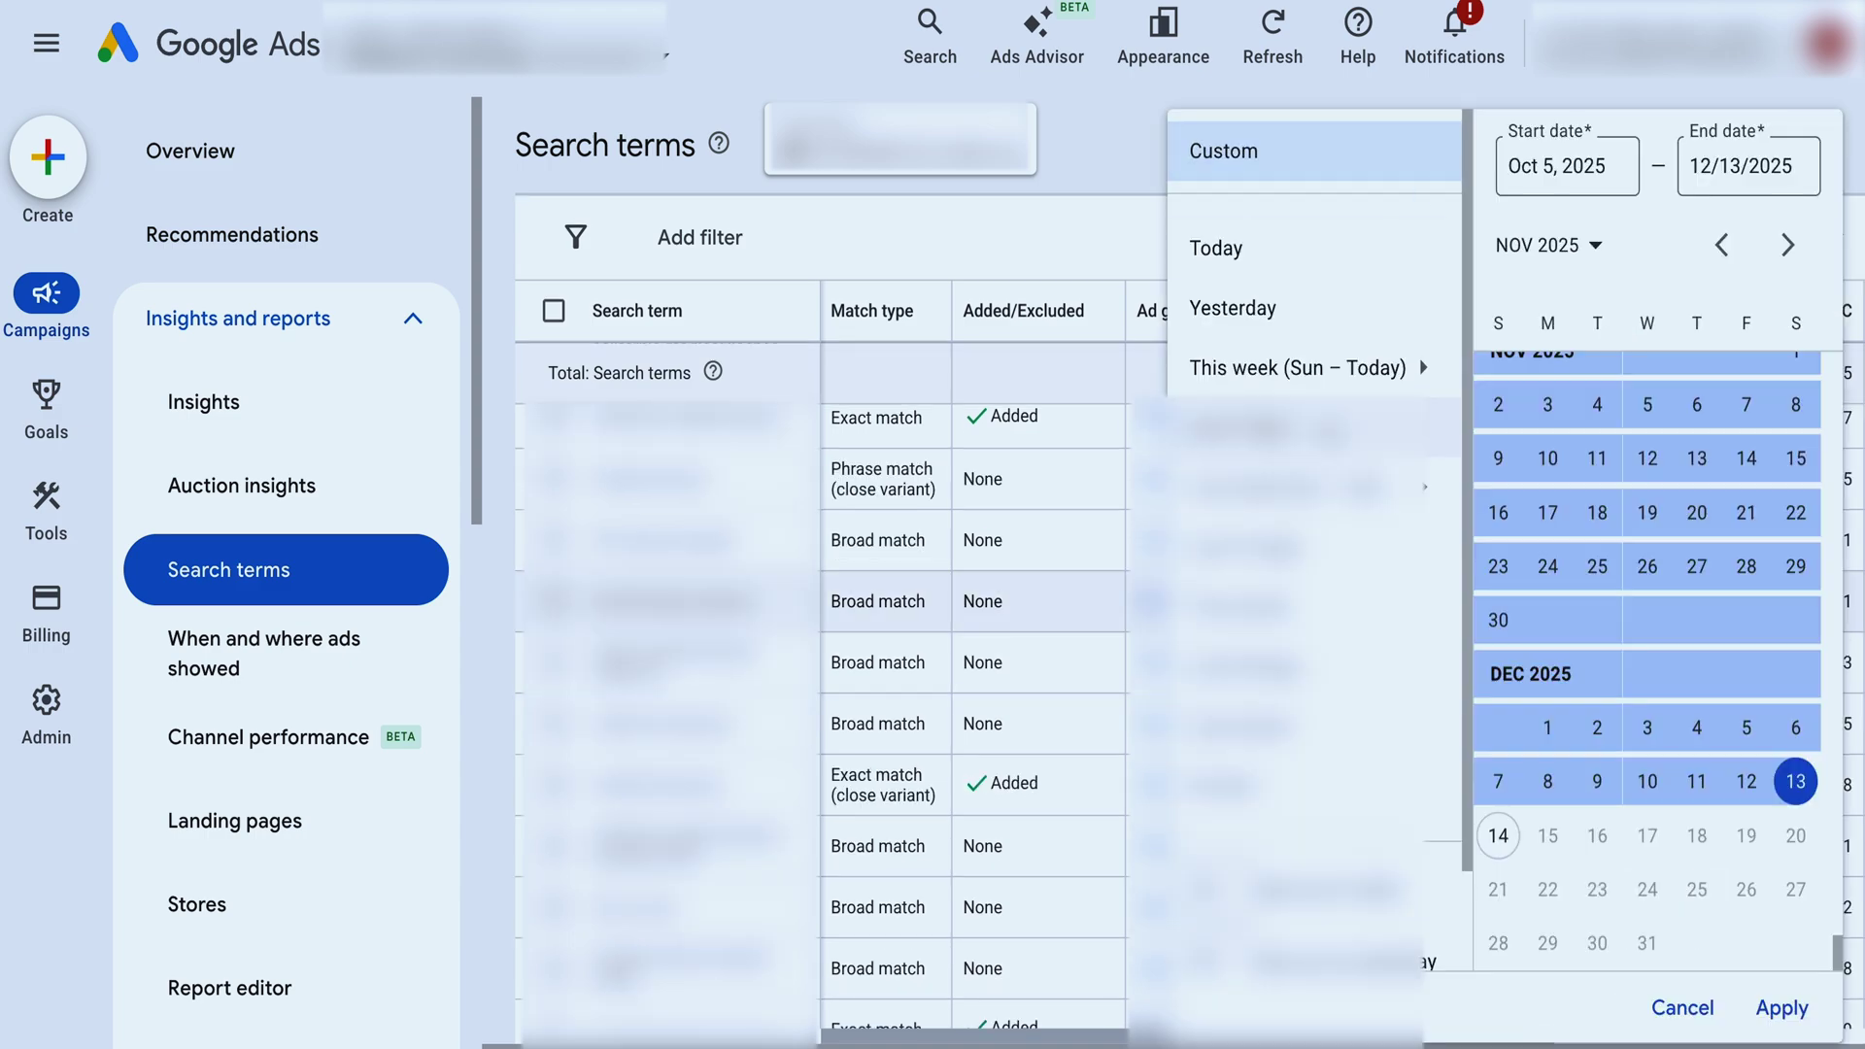
{"action": "left_click", "coordinate": [1263, 429]}
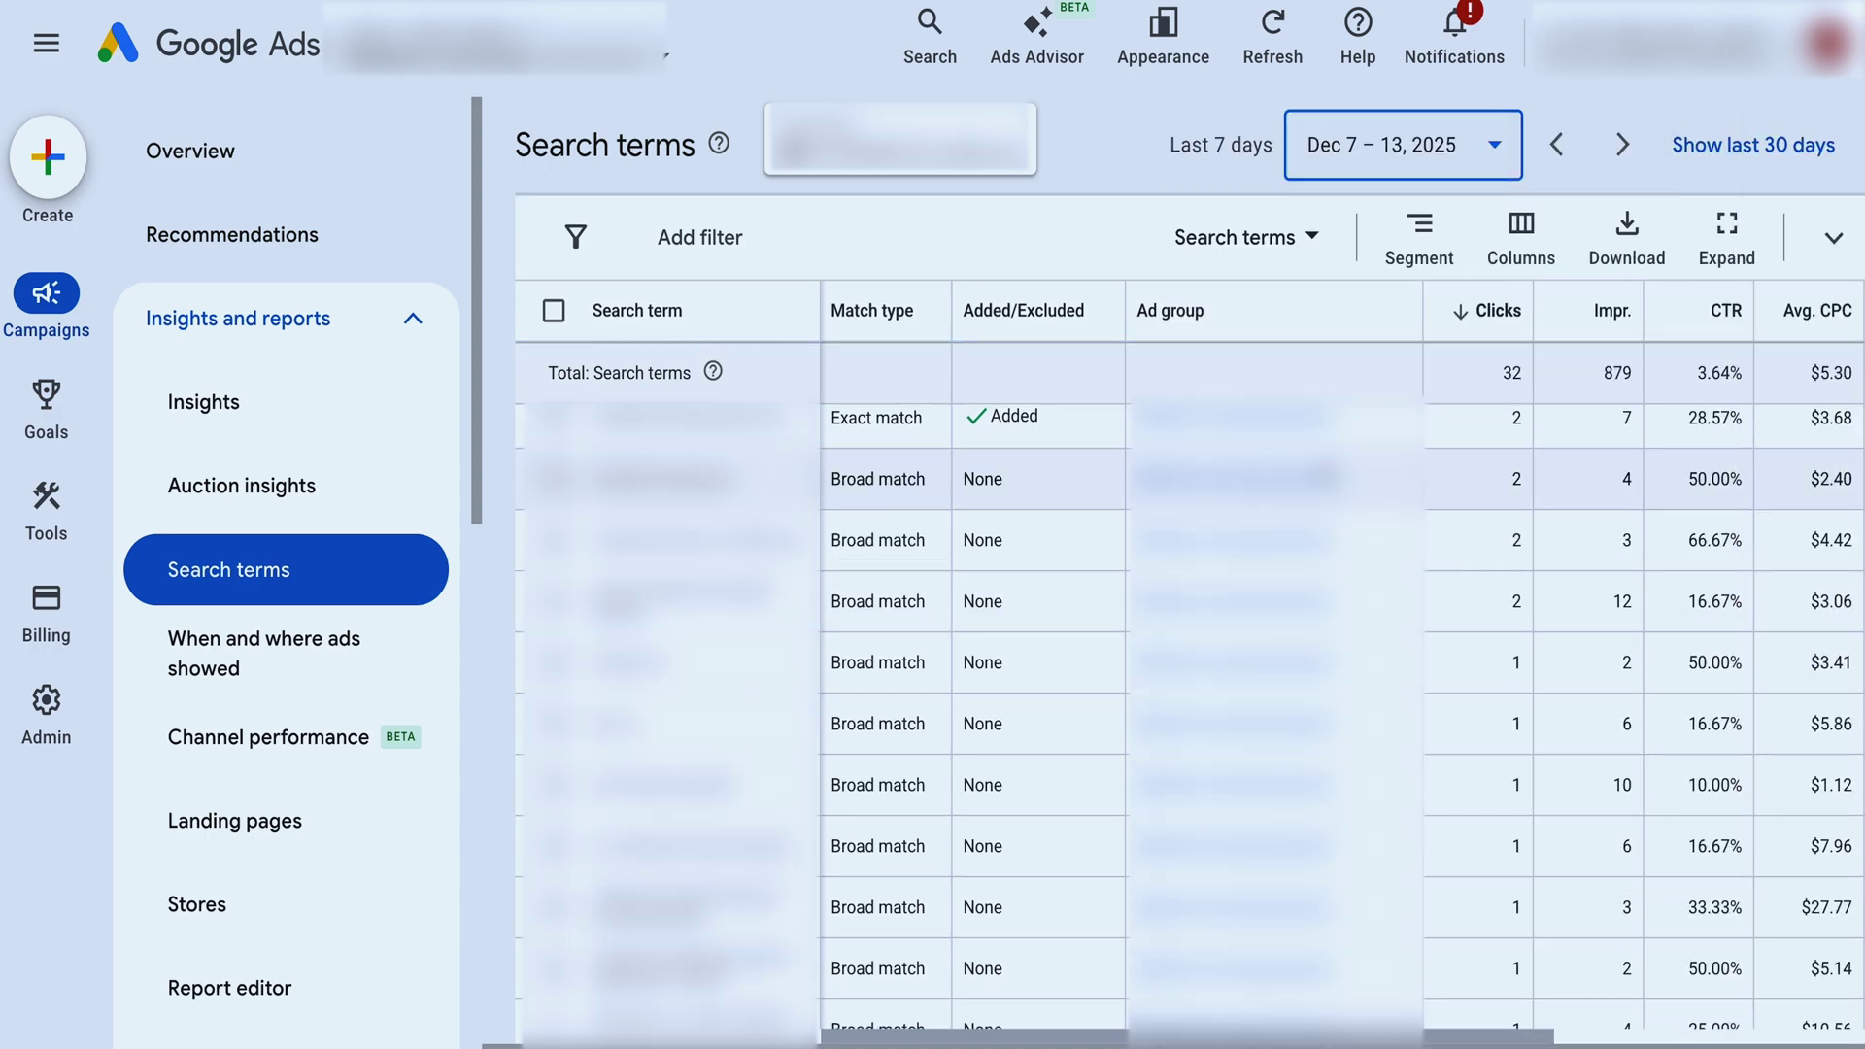
{"action": "scroll", "coordinate": [1326, 478], "scroll_direction": "up", "scroll_amount": 3}
{"action": "scroll", "coordinate": [1326, 478], "scroll_direction": "down", "scroll_amount": 1}
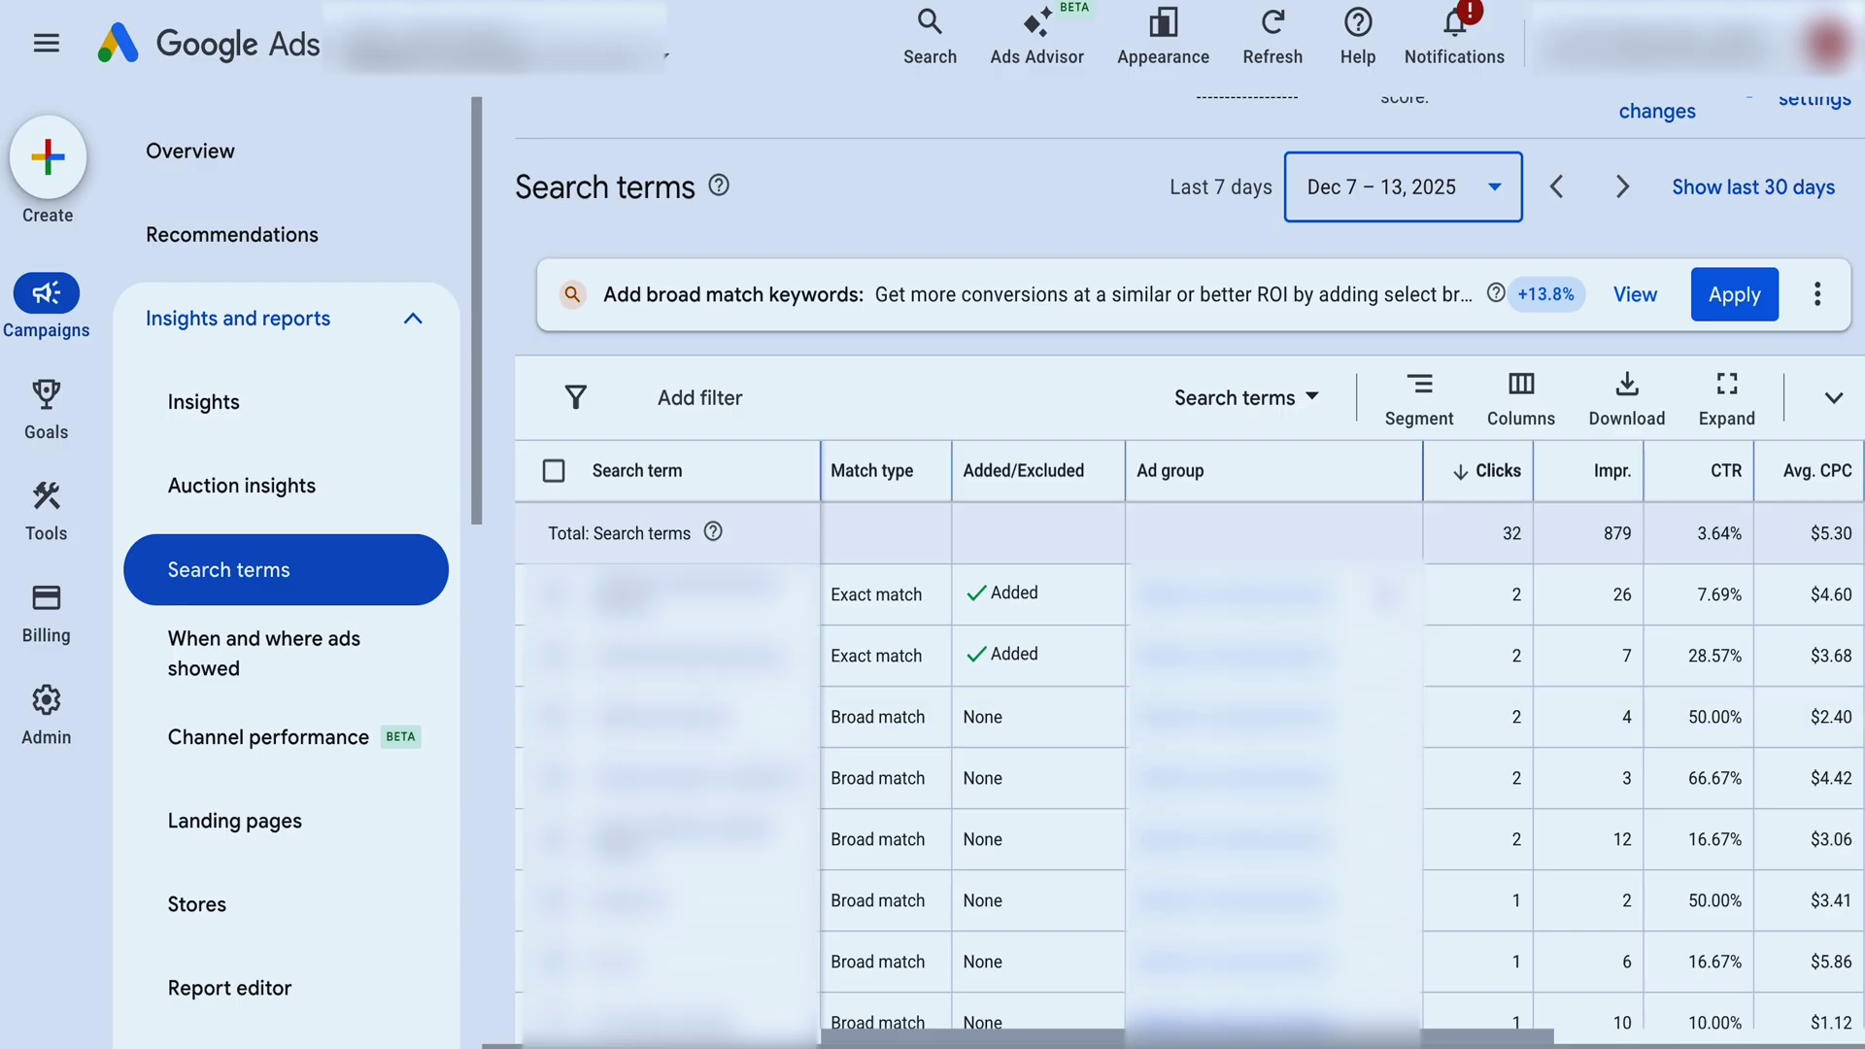
{"action": "scroll", "coordinate": [1423, 758], "scroll_direction": "down", "scroll_amount": 3}
{"action": "scroll", "coordinate": [1424, 759], "scroll_direction": "down", "scroll_amount": 10}
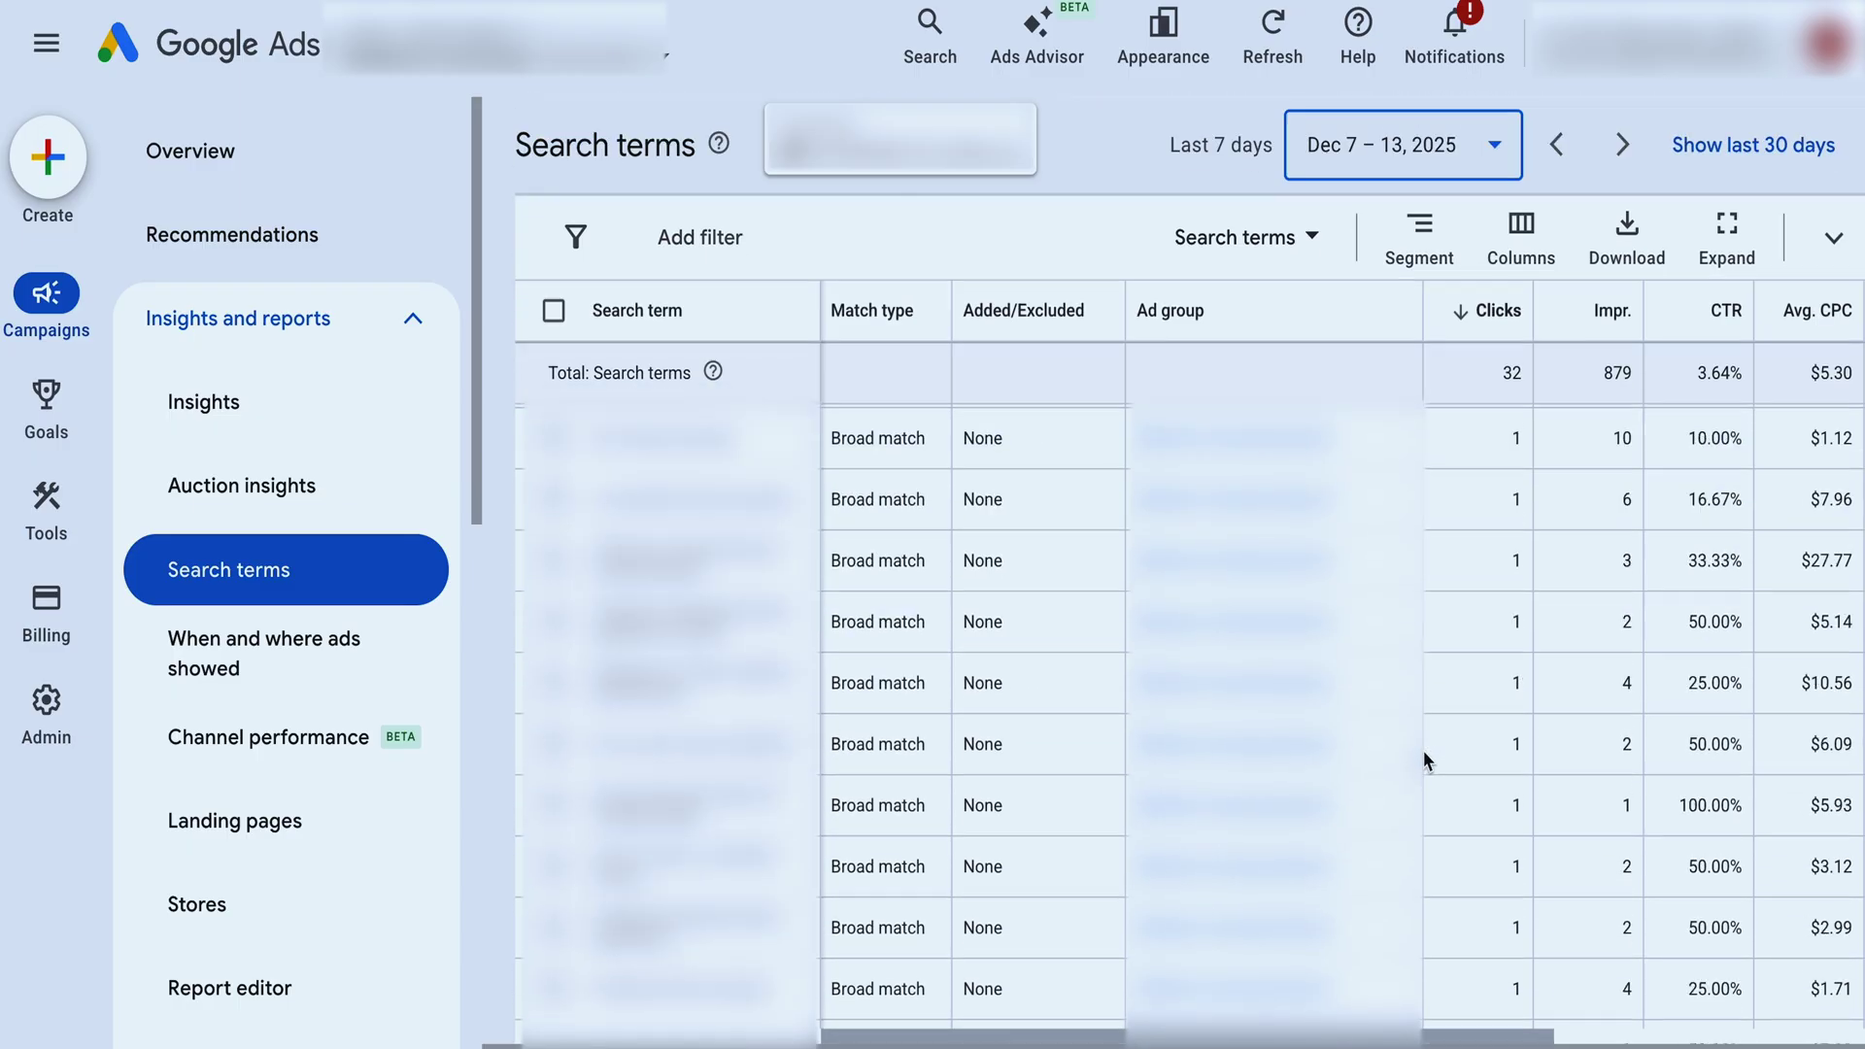
- Set the date range to the last 30 days, Nov 14 – Dec 13, 2025, and review the search terms' performance columns
{"action": "scroll", "coordinate": [1424, 760], "scroll_direction": "down", "scroll_amount": 5}
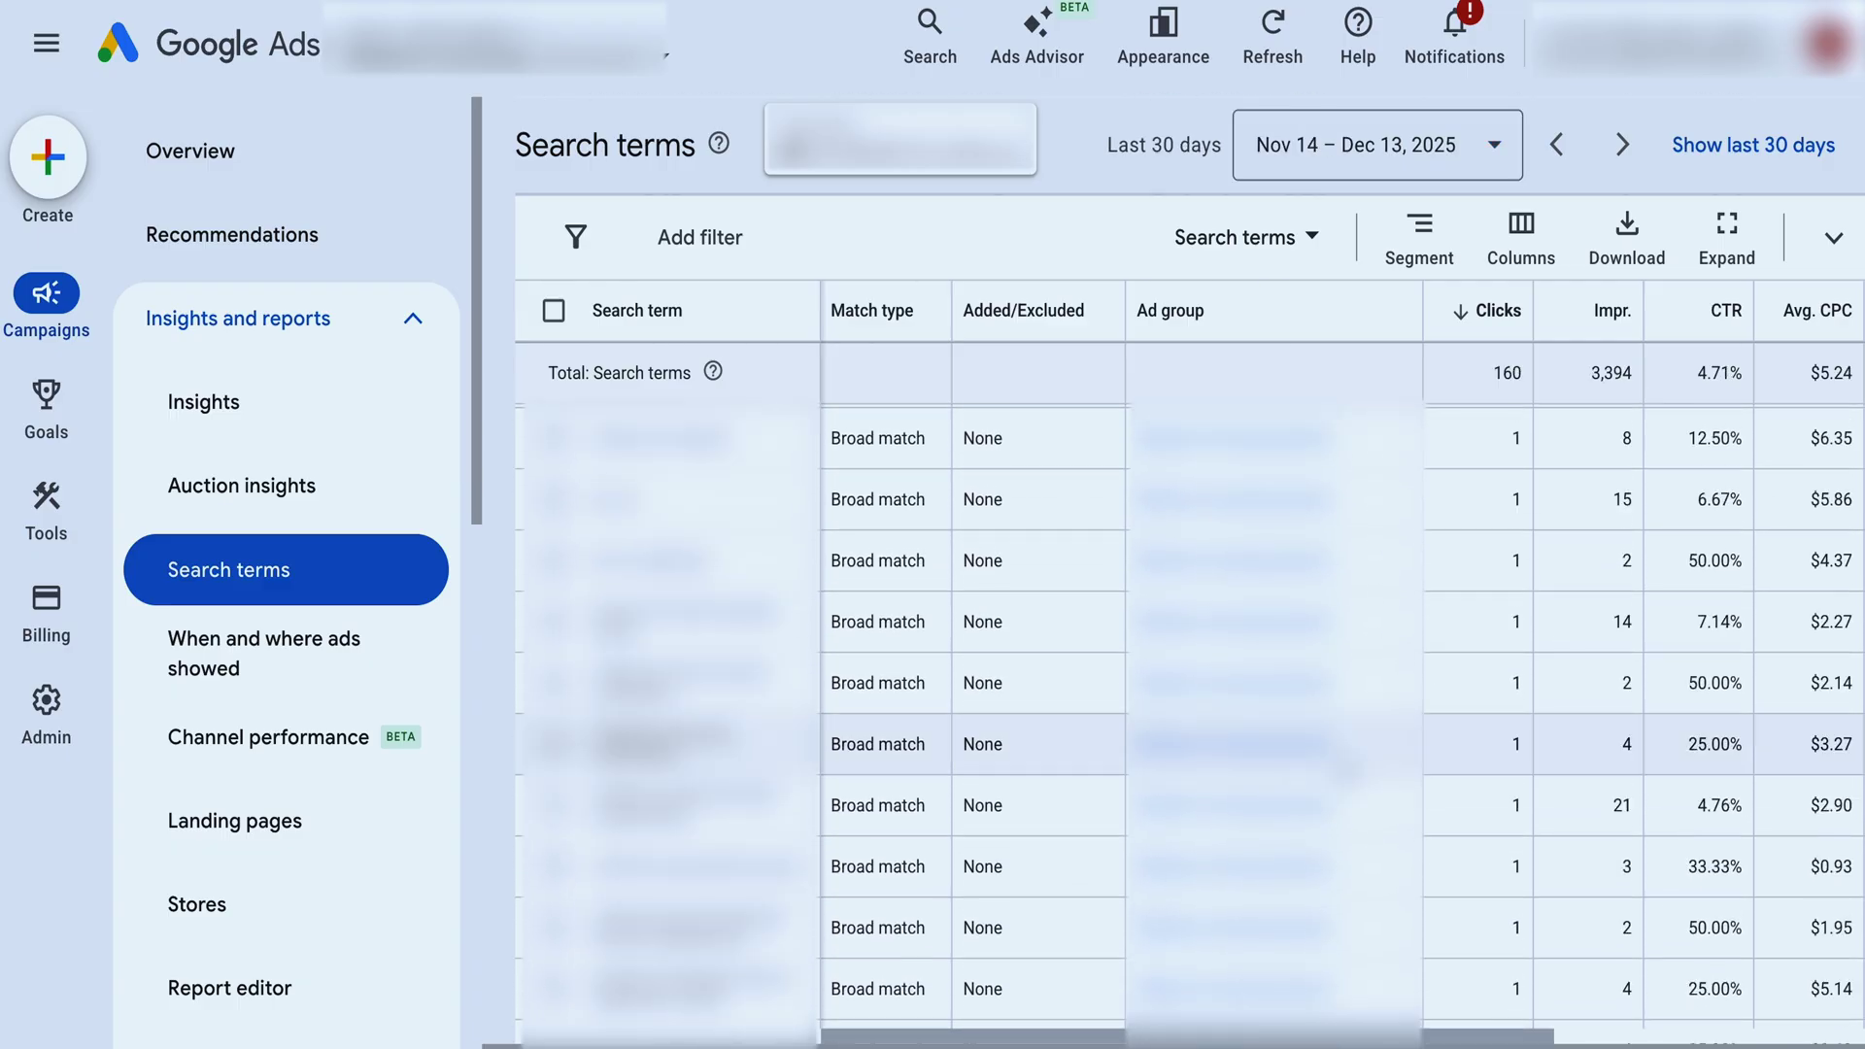
{"action": "scroll", "coordinate": [1449, 649], "scroll_direction": "up", "scroll_amount": 10}
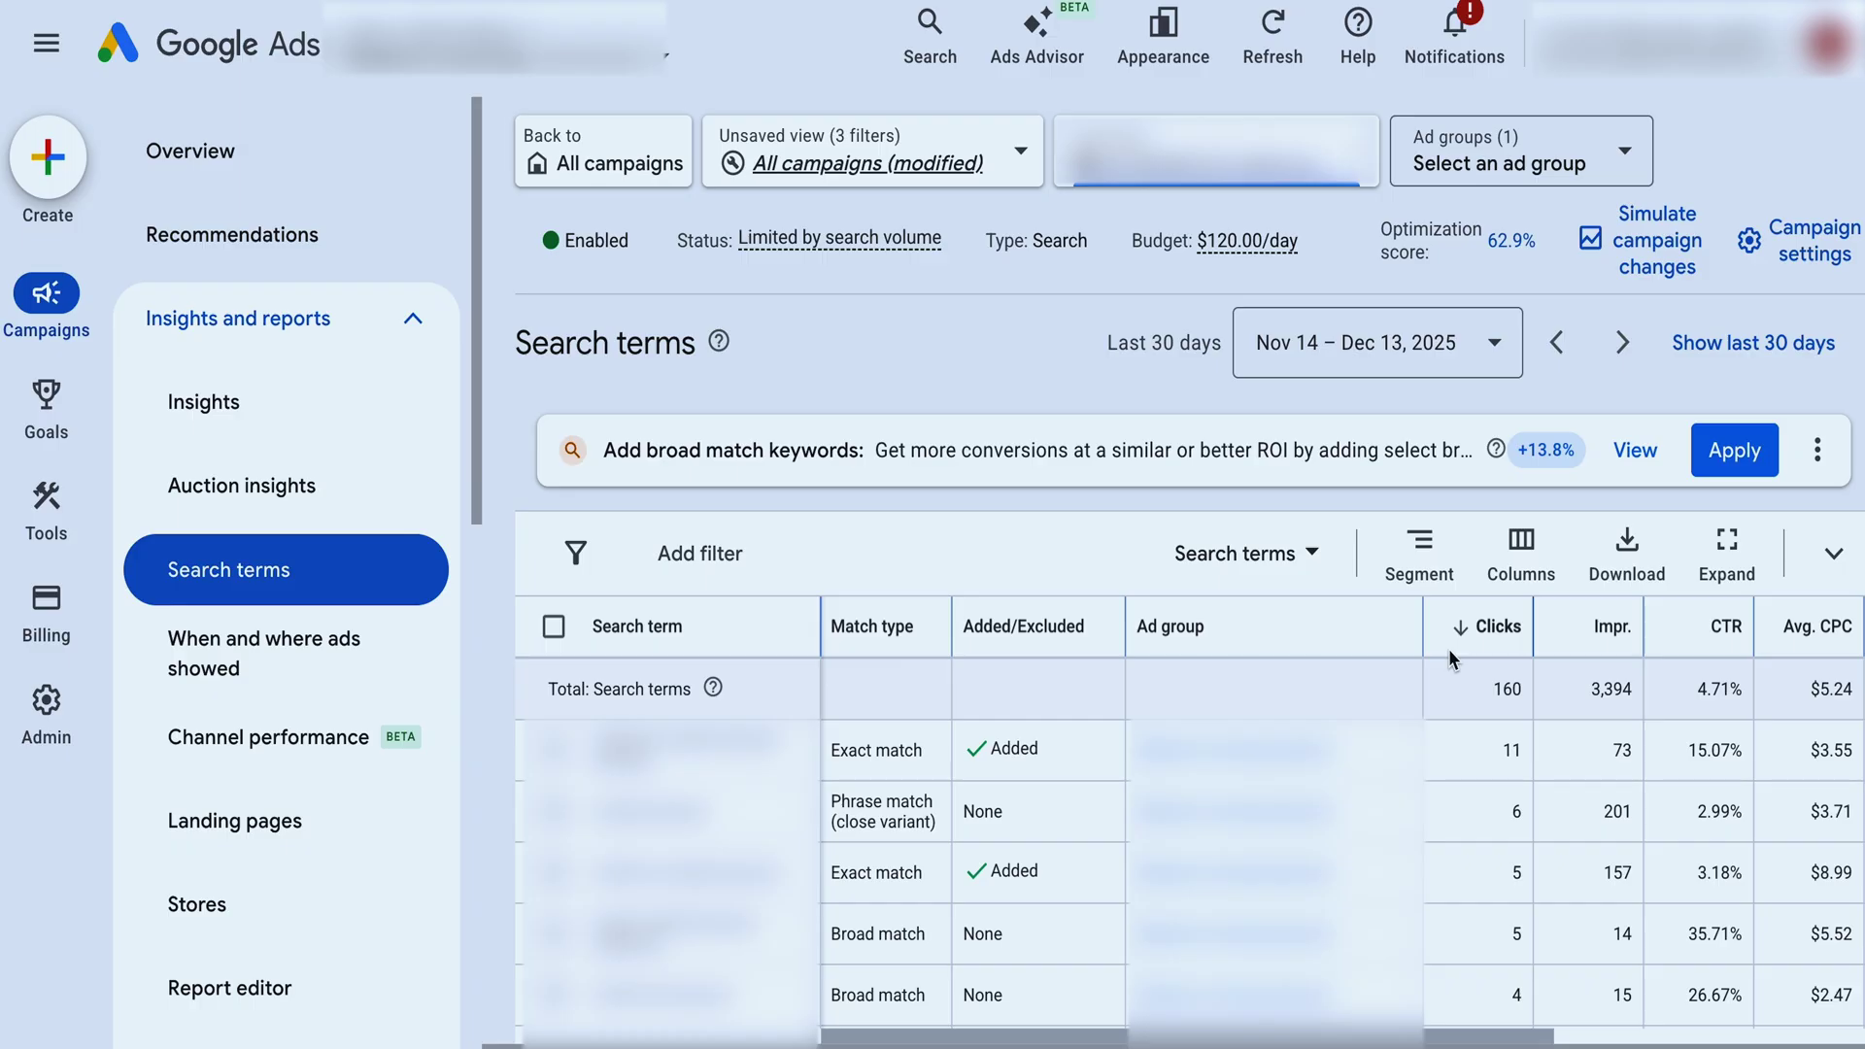
{"action": "scroll", "coordinate": [1379, 874], "scroll_direction": "down", "scroll_amount": 2}
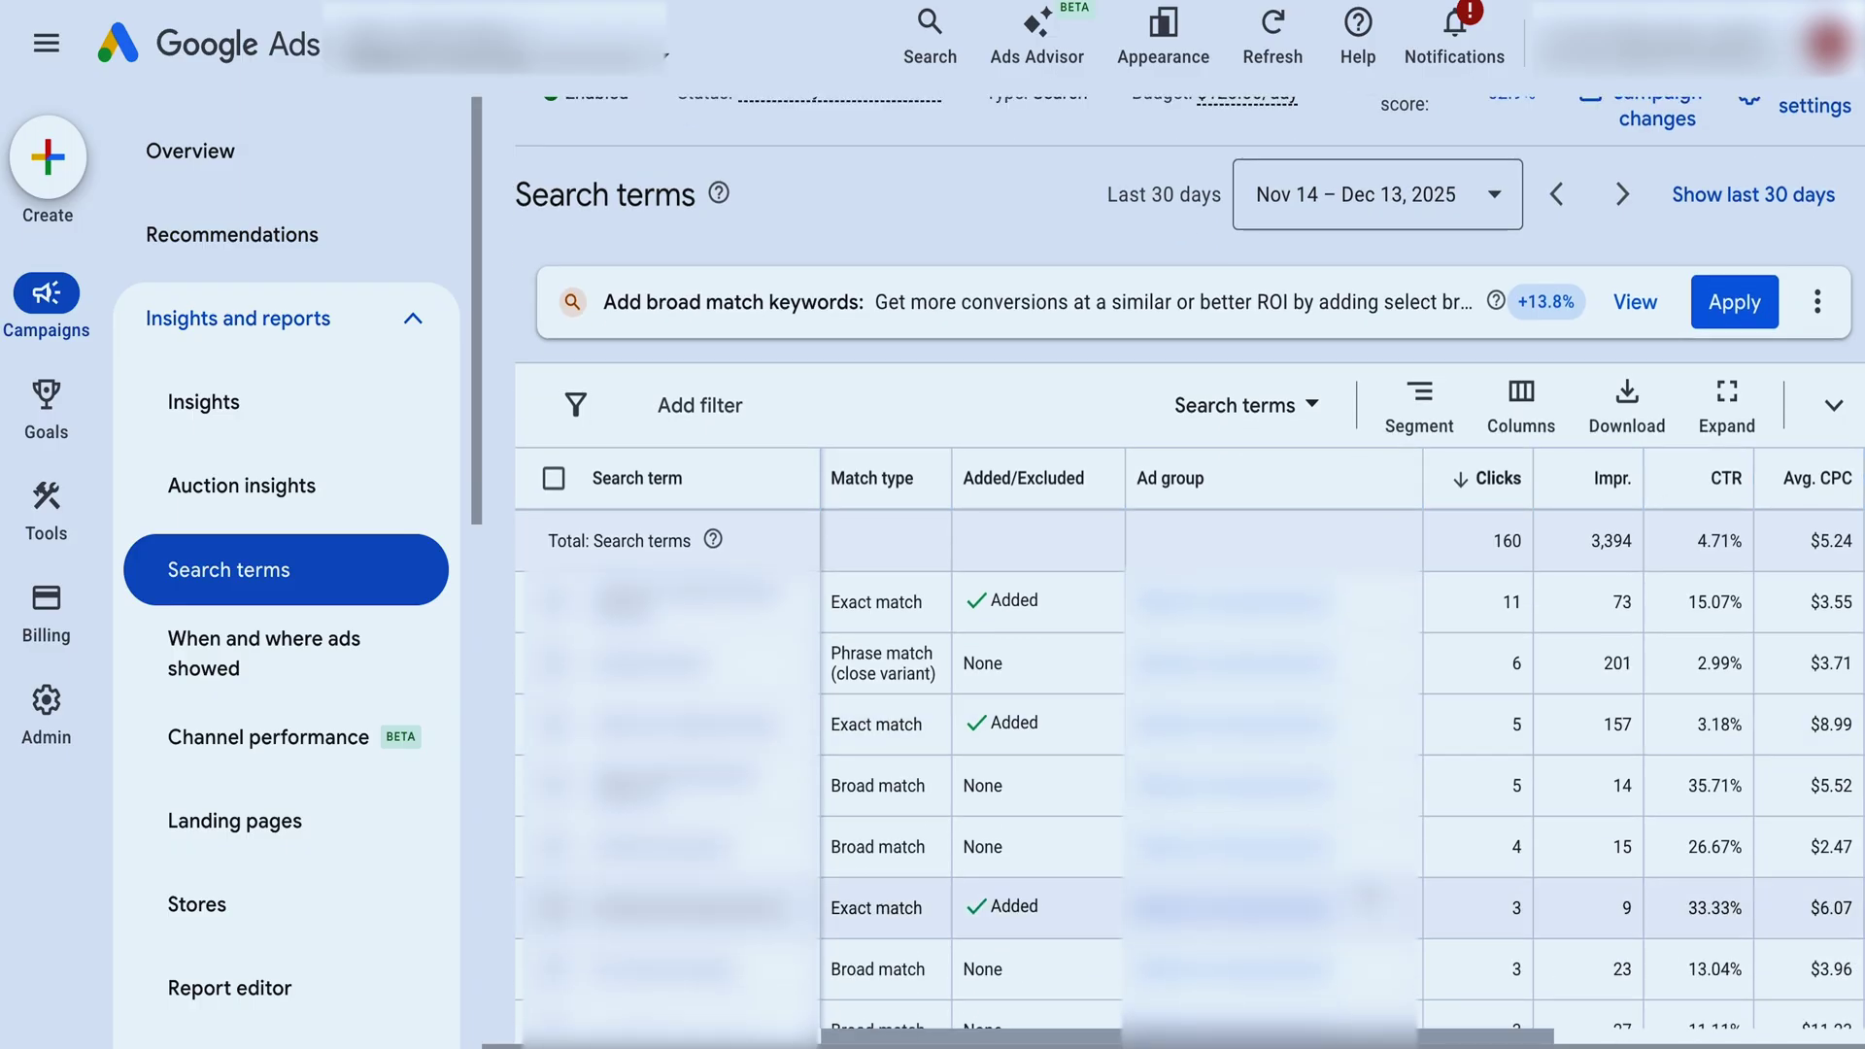
{"action": "scroll", "coordinate": [1474, 741], "scroll_direction": "right", "scroll_amount": 3}
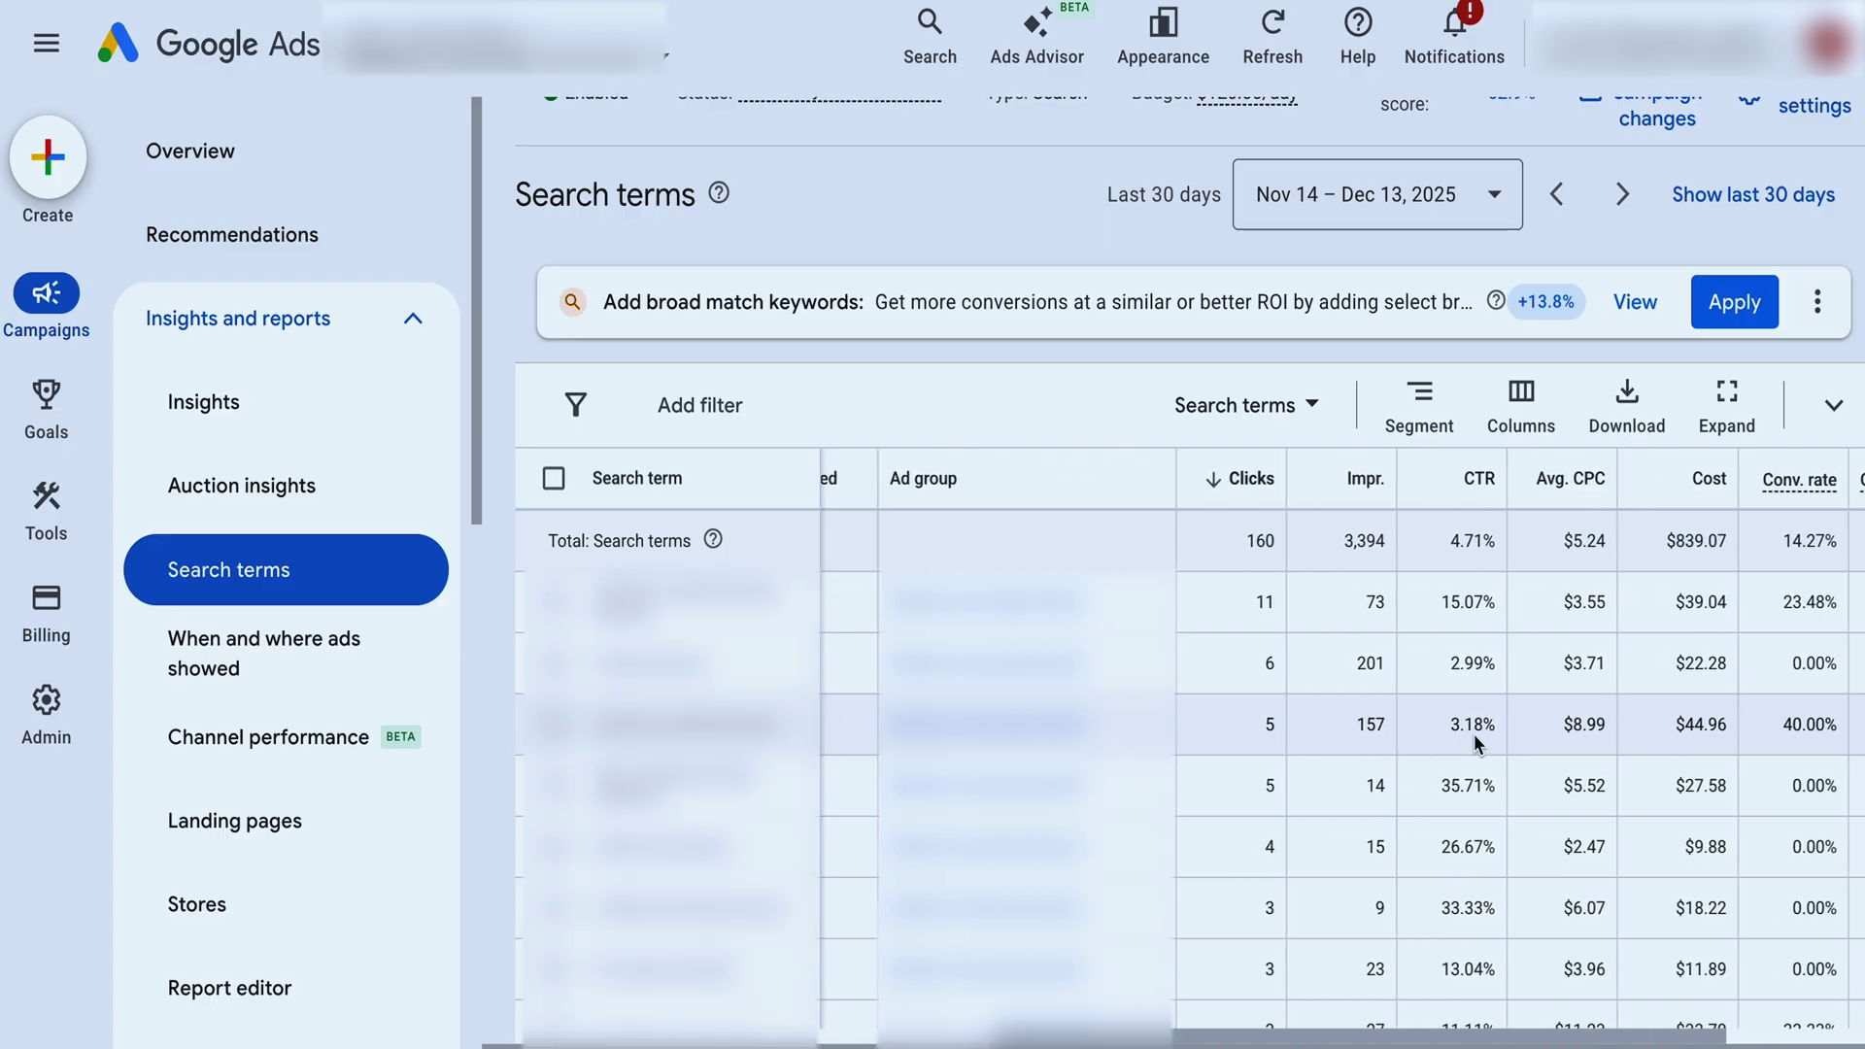
- Compare the cost of the first four search terms with their conversion rates and conversions
{"action": "double_click", "coordinate": [1564, 612]}
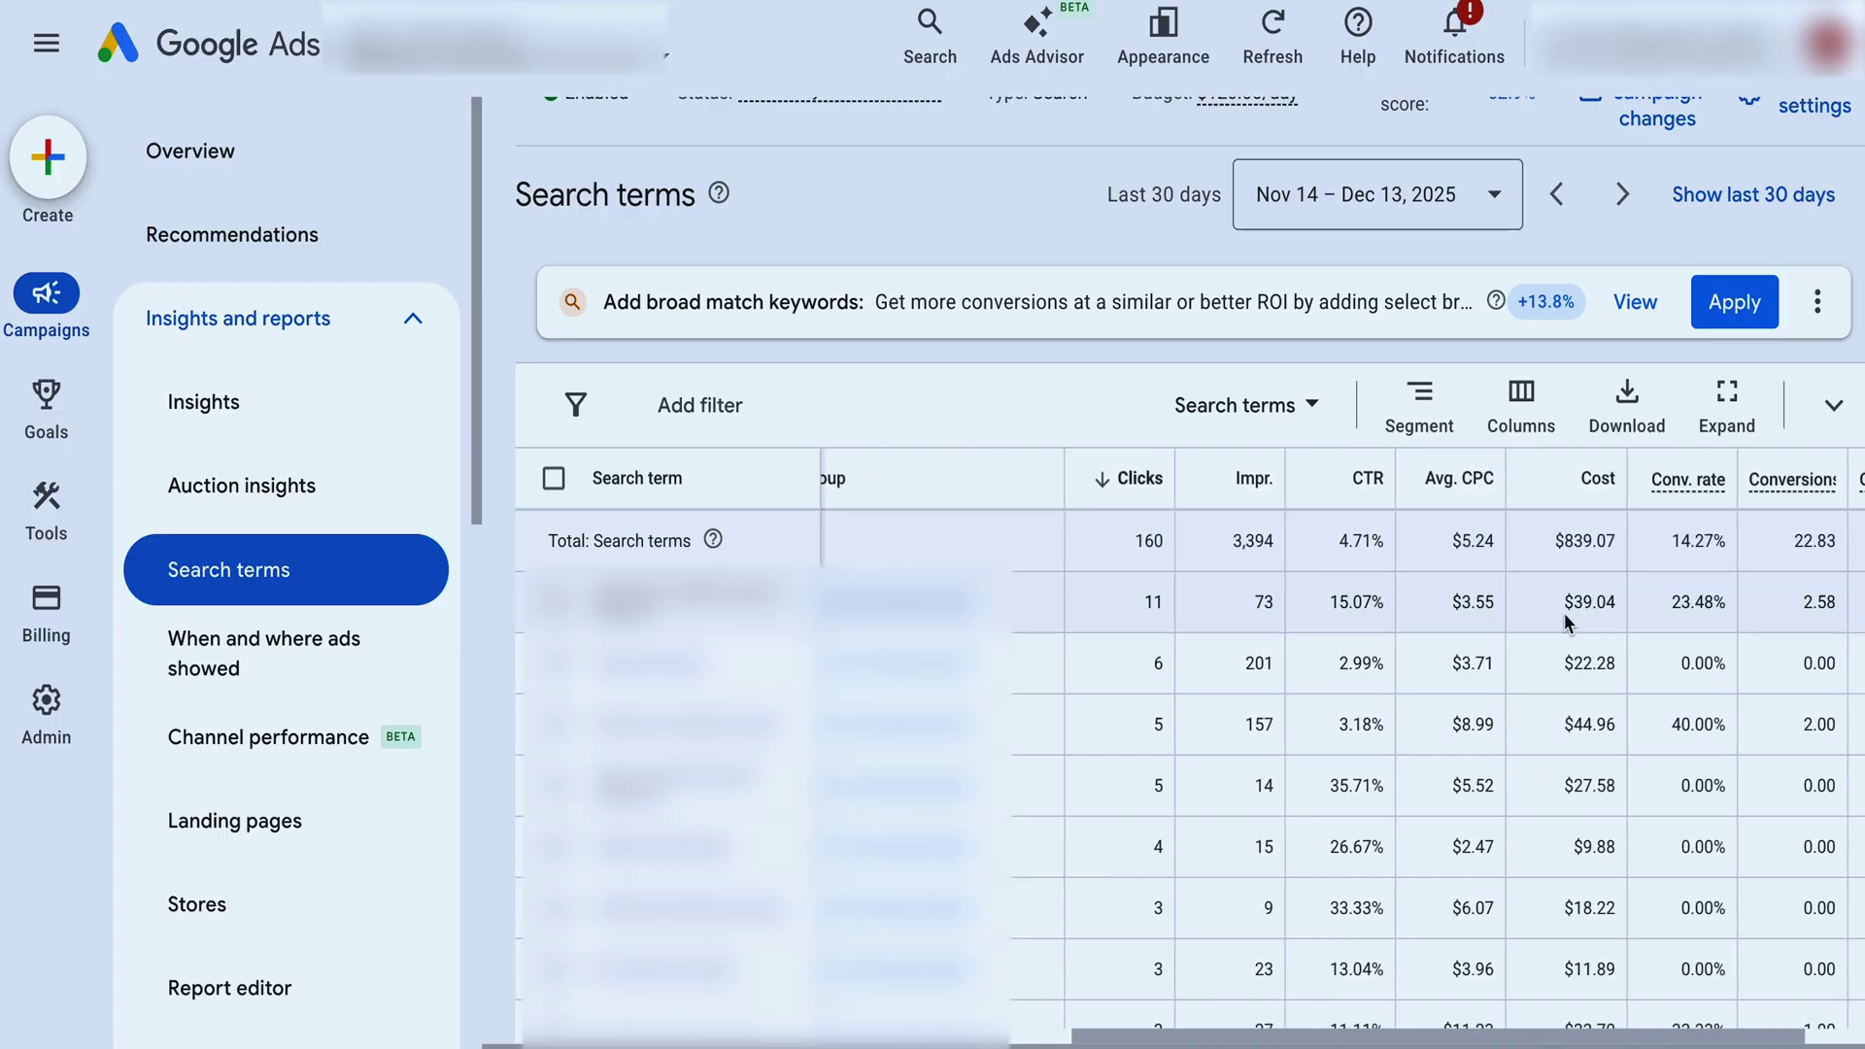
{"action": "double_click", "coordinate": [1563, 665]}
{"action": "double_click", "coordinate": [1571, 726]}
{"action": "left_click", "coordinate": [1573, 788]}
{"action": "double_click", "coordinate": [1575, 788]}
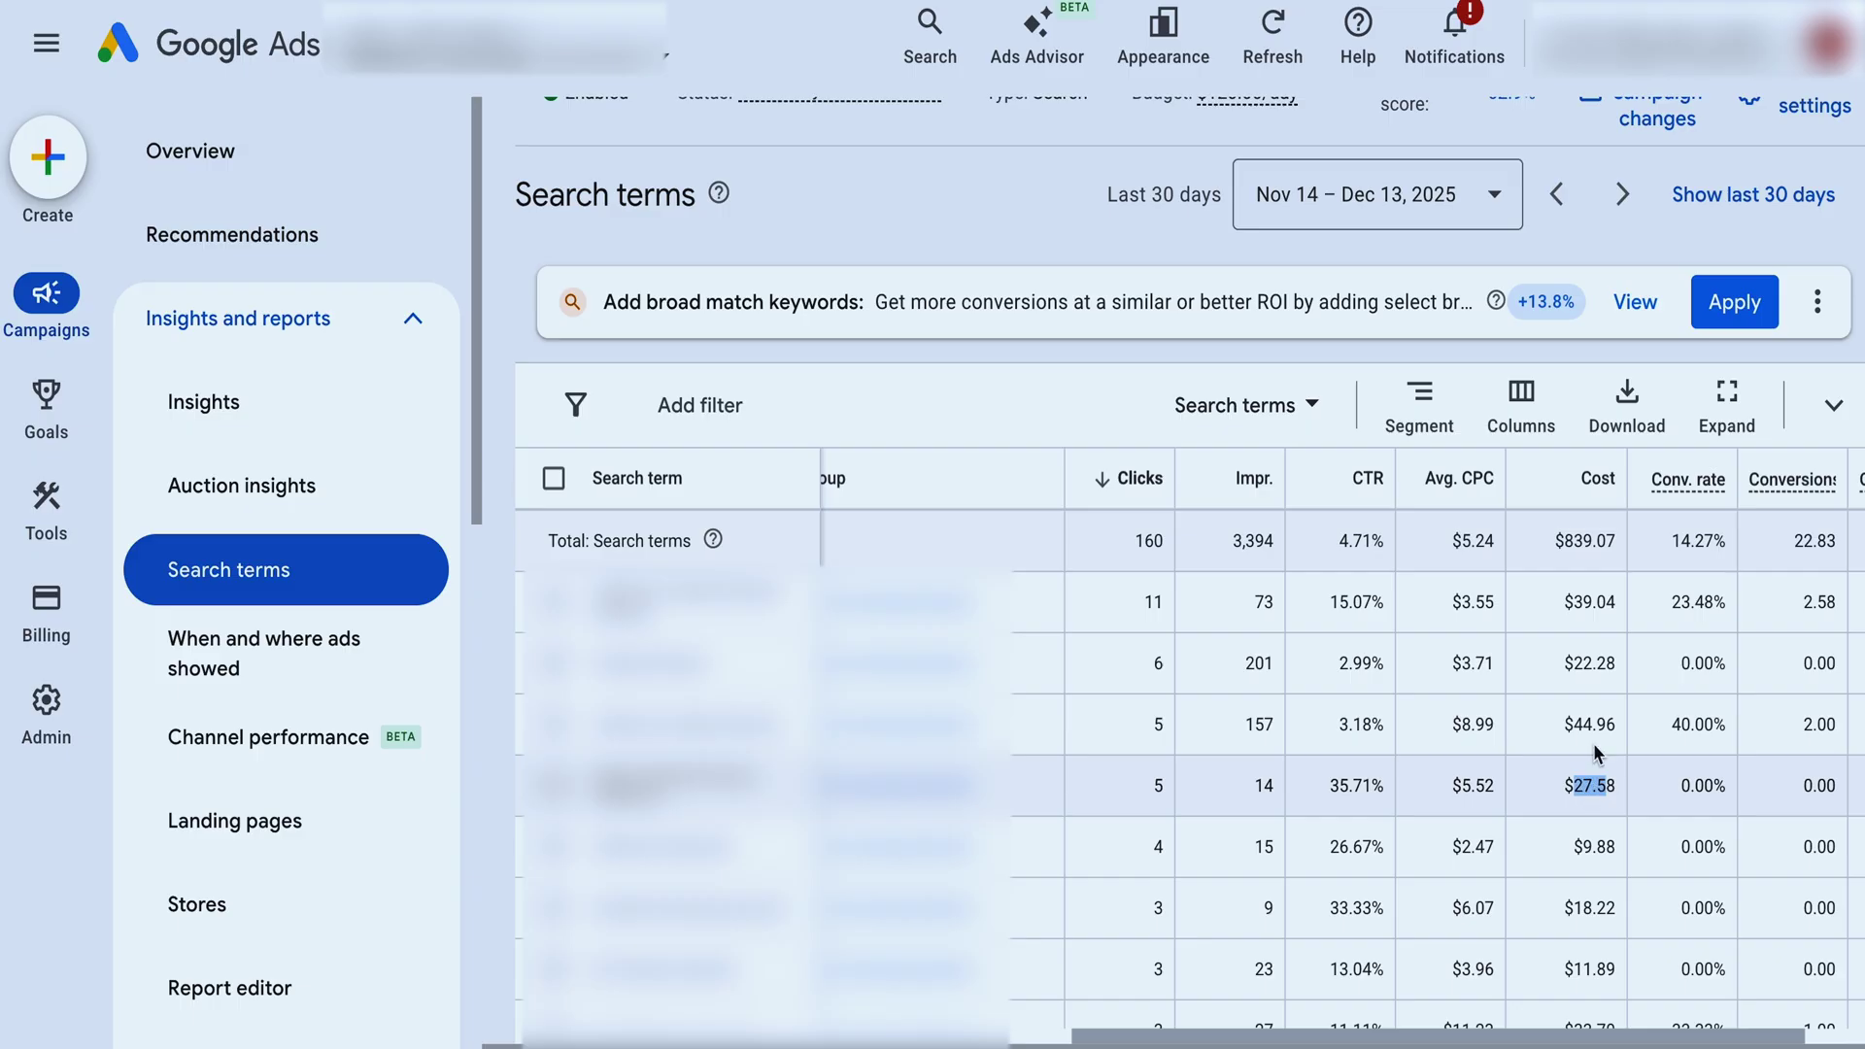
{"action": "left_click_drag", "start_coordinate": [1557, 609], "coordinate": [1595, 604]}
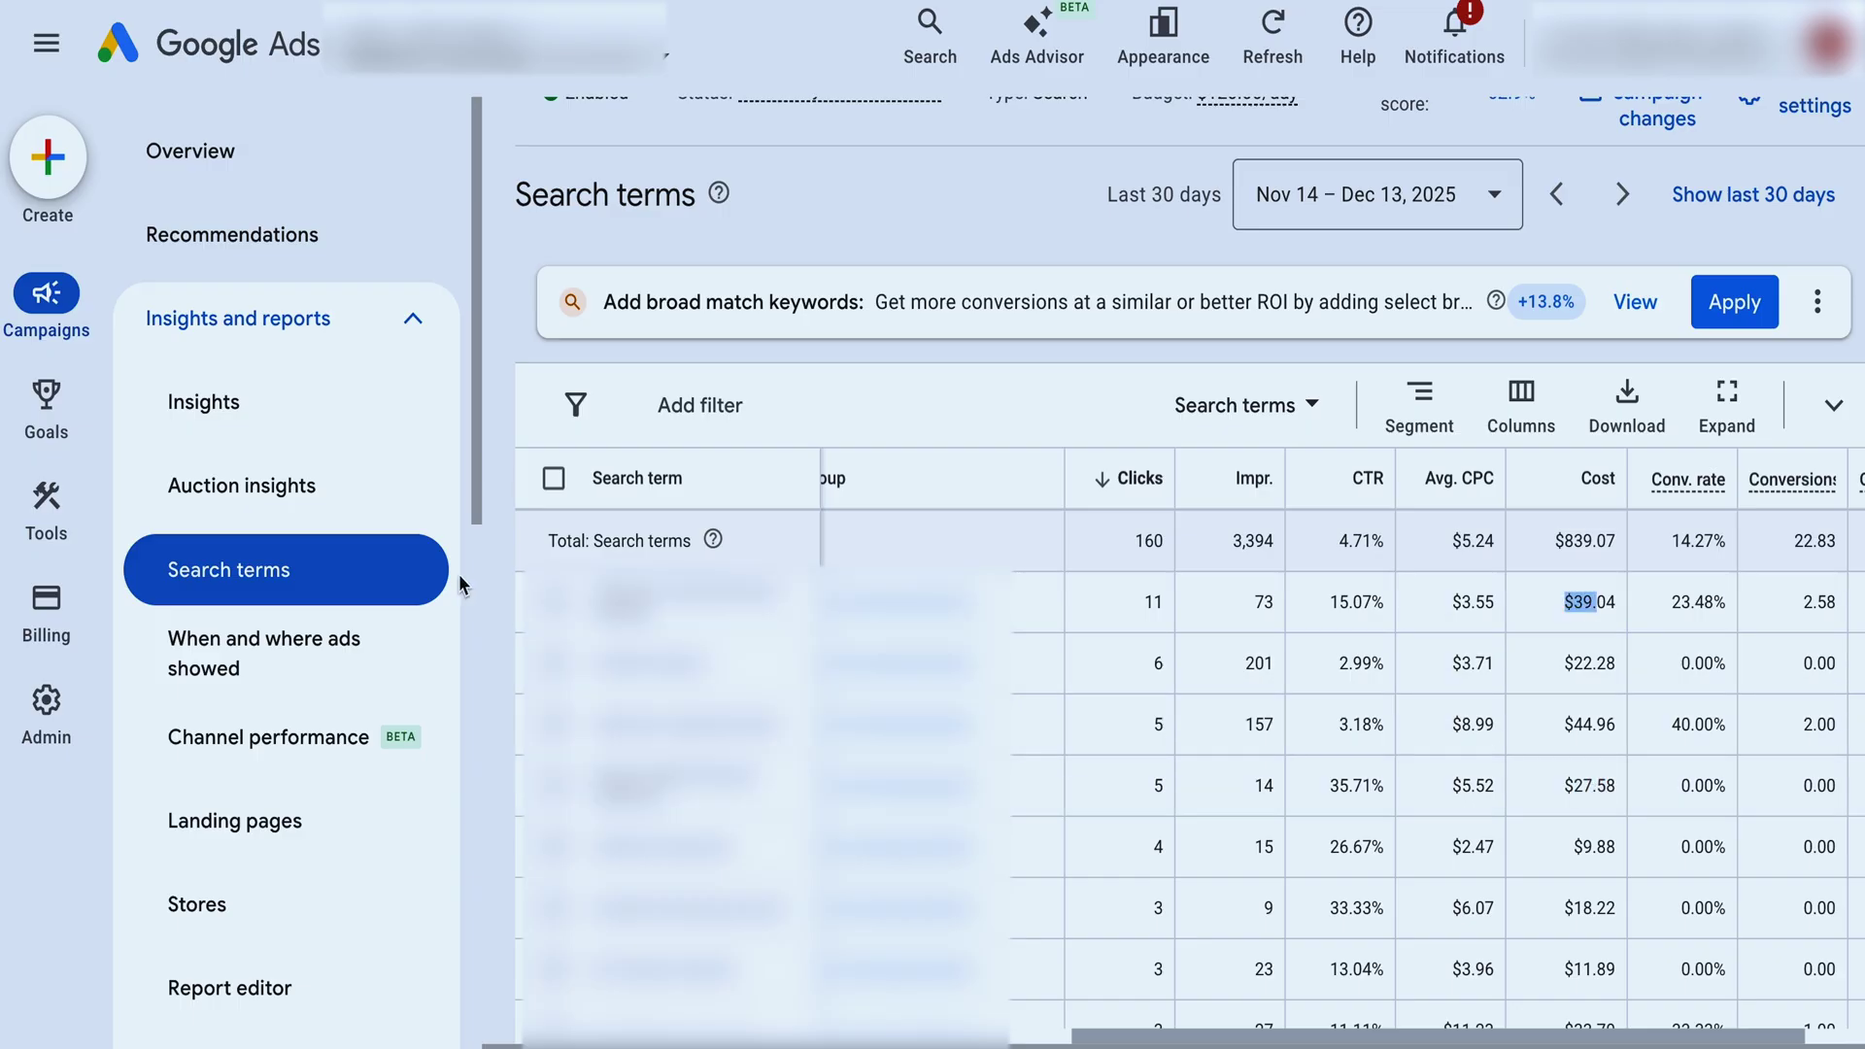
- Select the first four search terms in the table
{"action": "left_click", "coordinate": [554, 602]}
{"action": "left_click", "coordinate": [554, 663]}
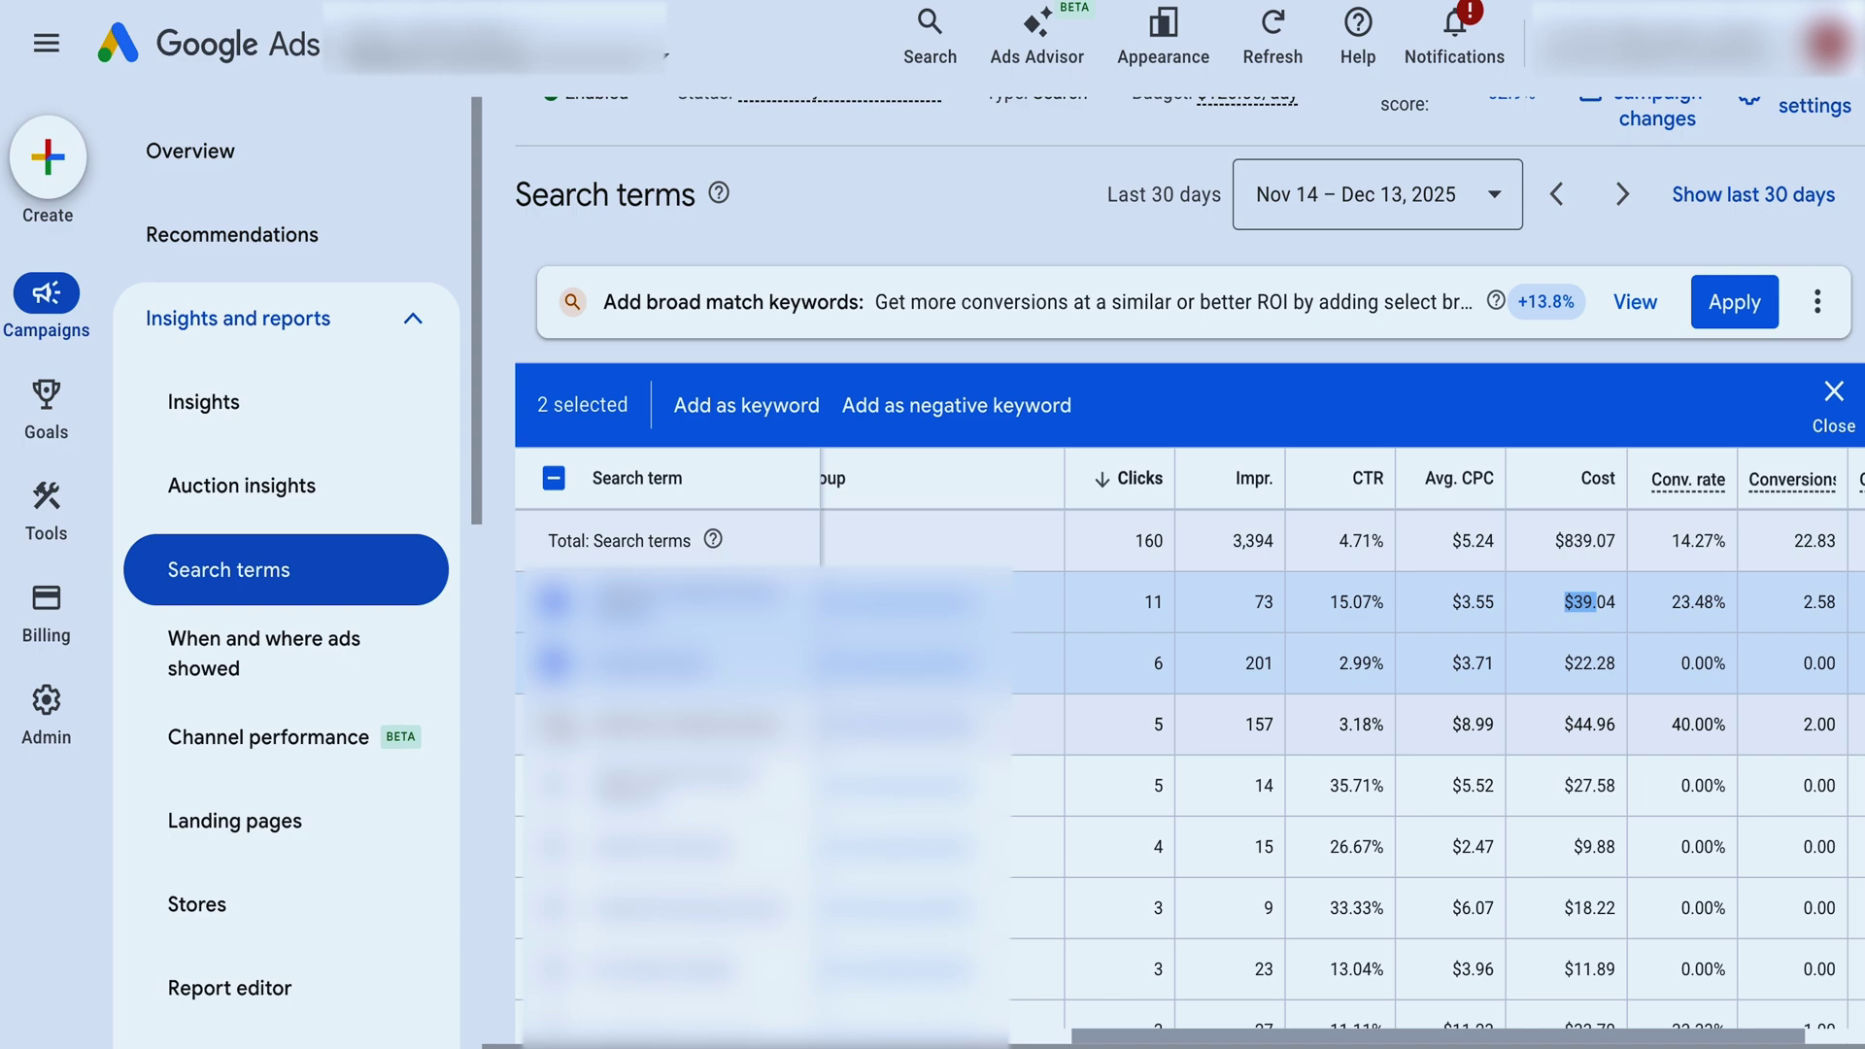
{"action": "left_click", "coordinate": [554, 725]}
{"action": "left_click", "coordinate": [554, 785]}
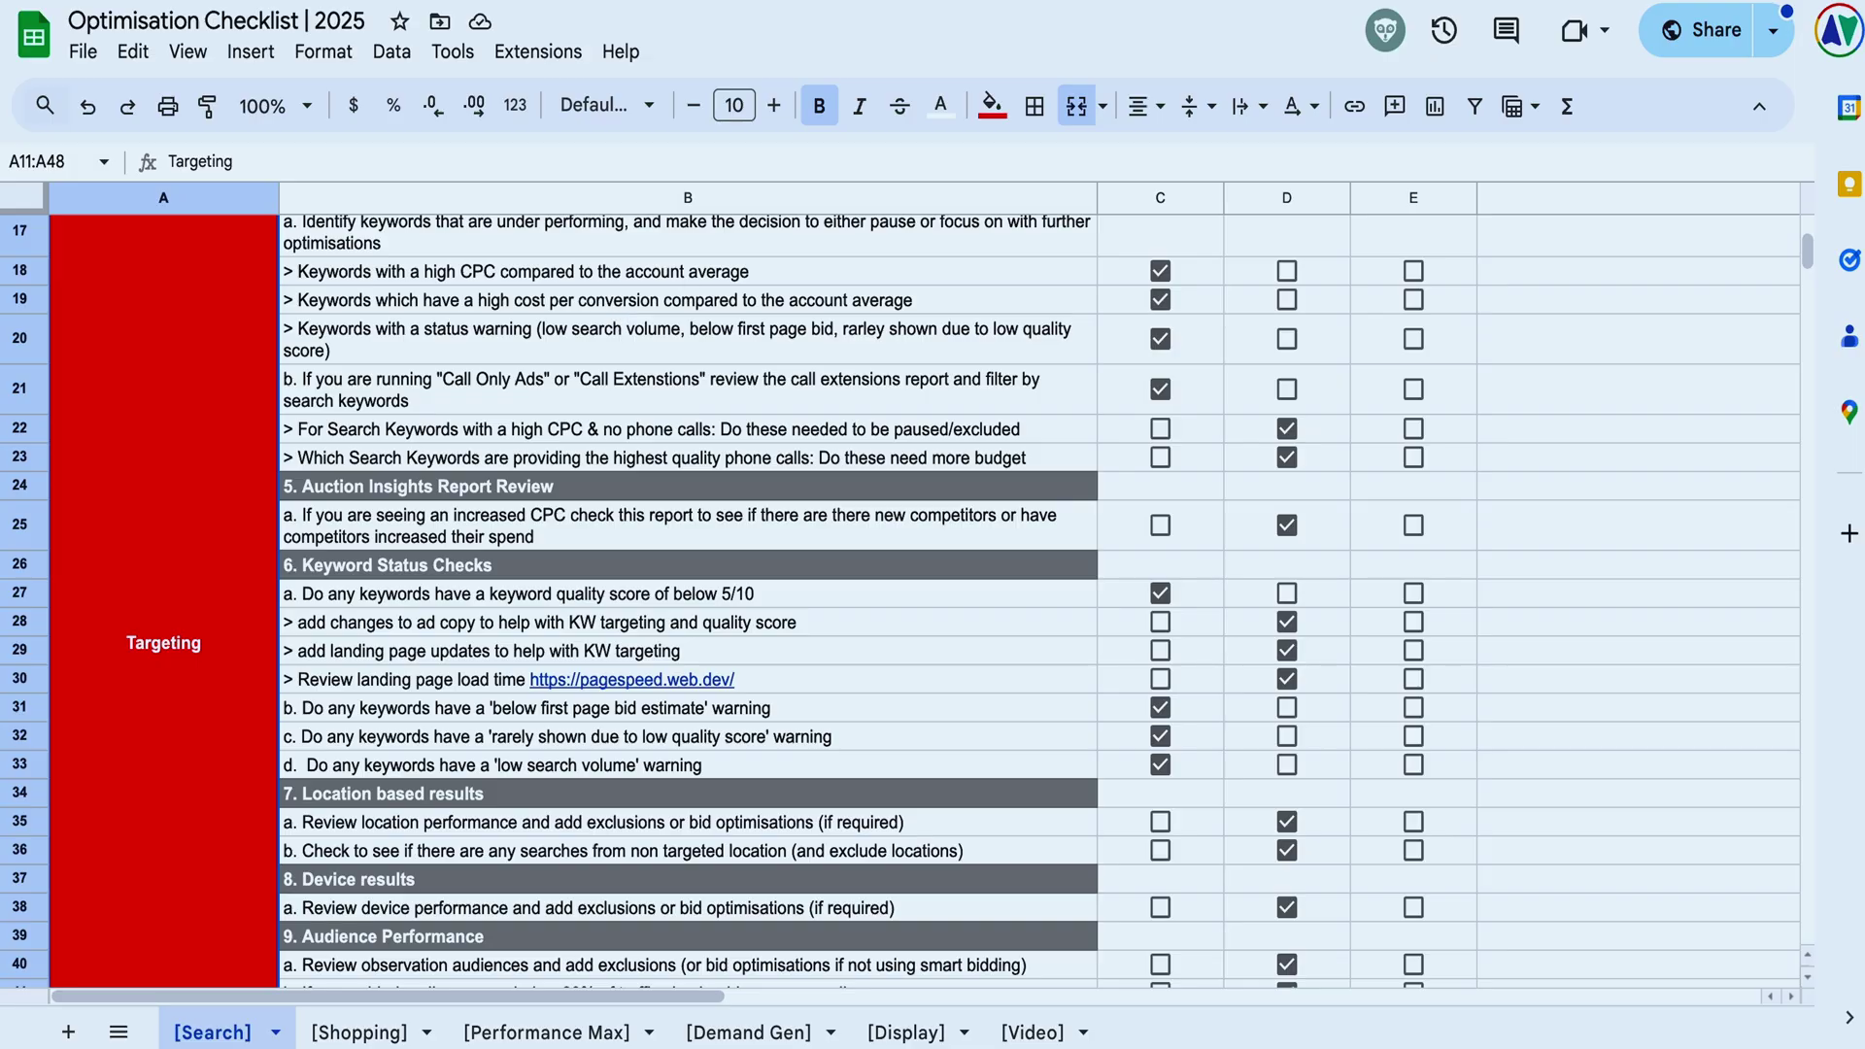
- Read further down the checklist's targeting section, switch to Google Ads and open the campaign's ads table
{"action": "scroll", "coordinate": [576, 419], "scroll_direction": "down", "scroll_amount": 10}
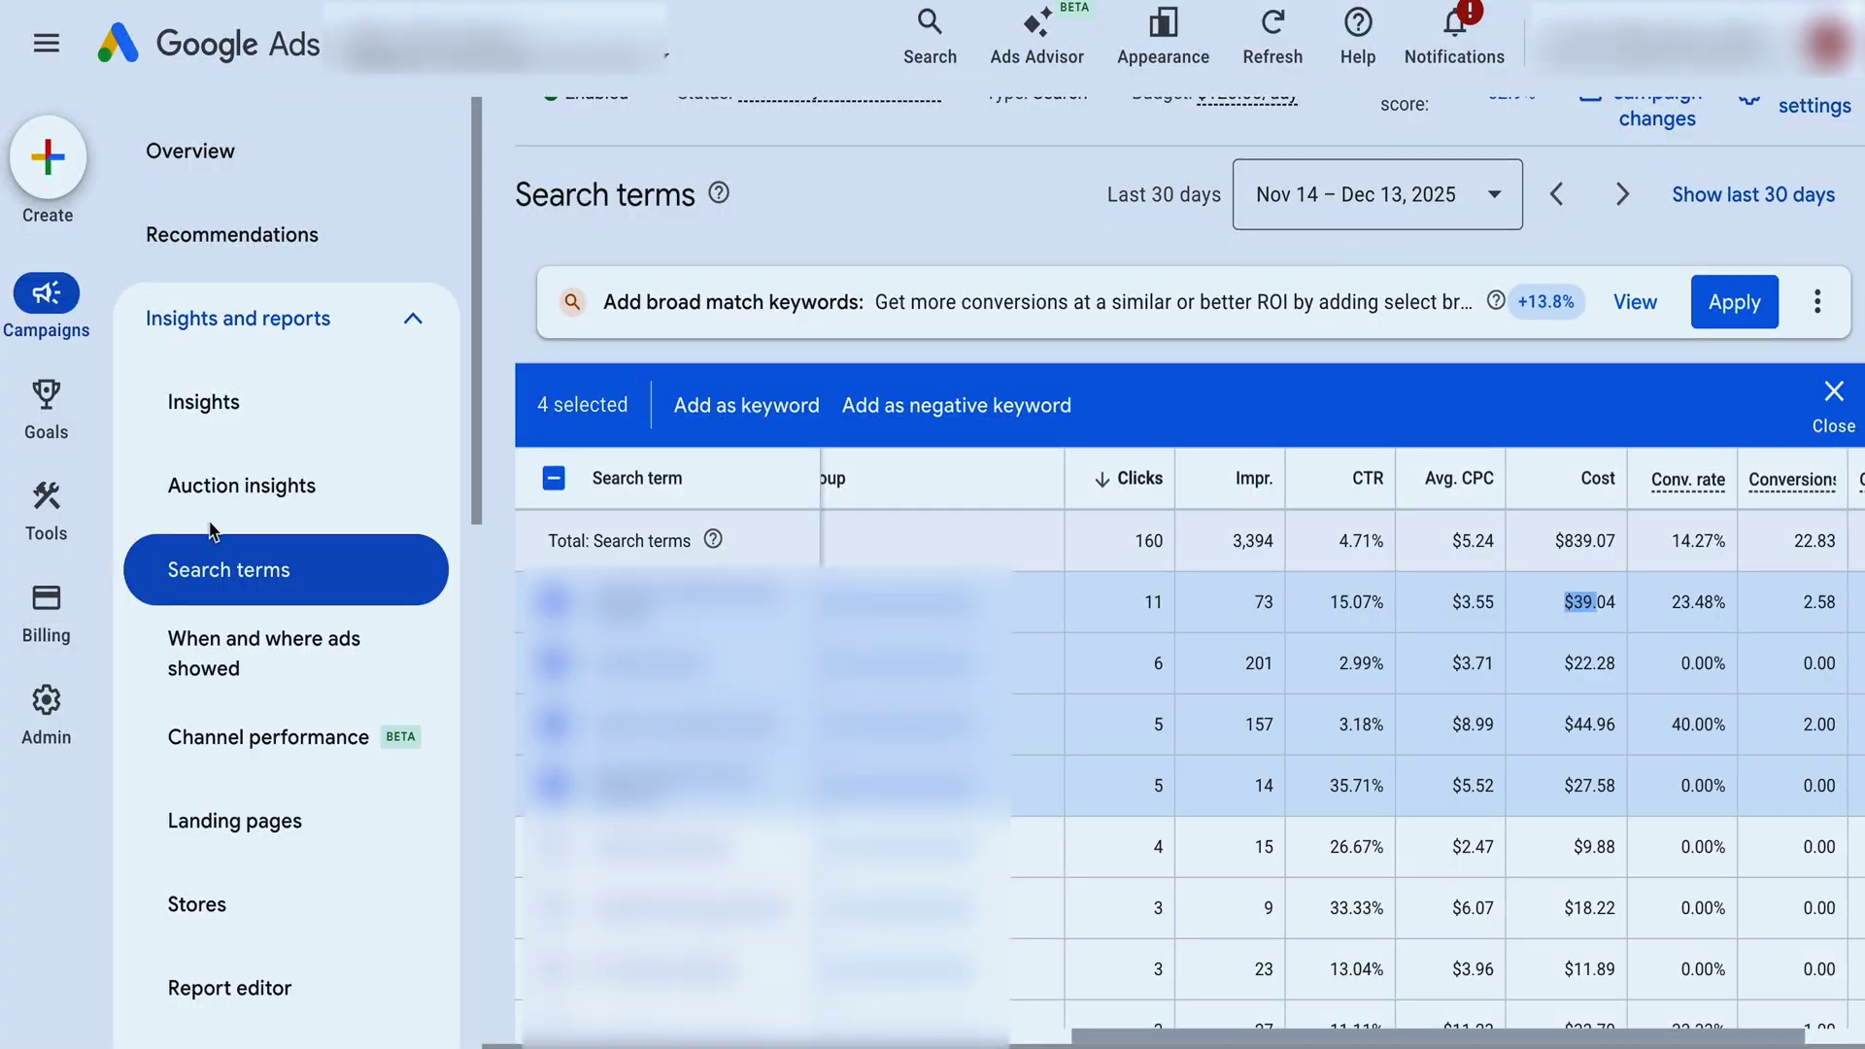
{"action": "scroll", "coordinate": [208, 660], "scroll_direction": "down", "scroll_amount": 5}
{"action": "scroll", "coordinate": [206, 695], "scroll_direction": "down", "scroll_amount": 3}
{"action": "left_click", "coordinate": [195, 572]}
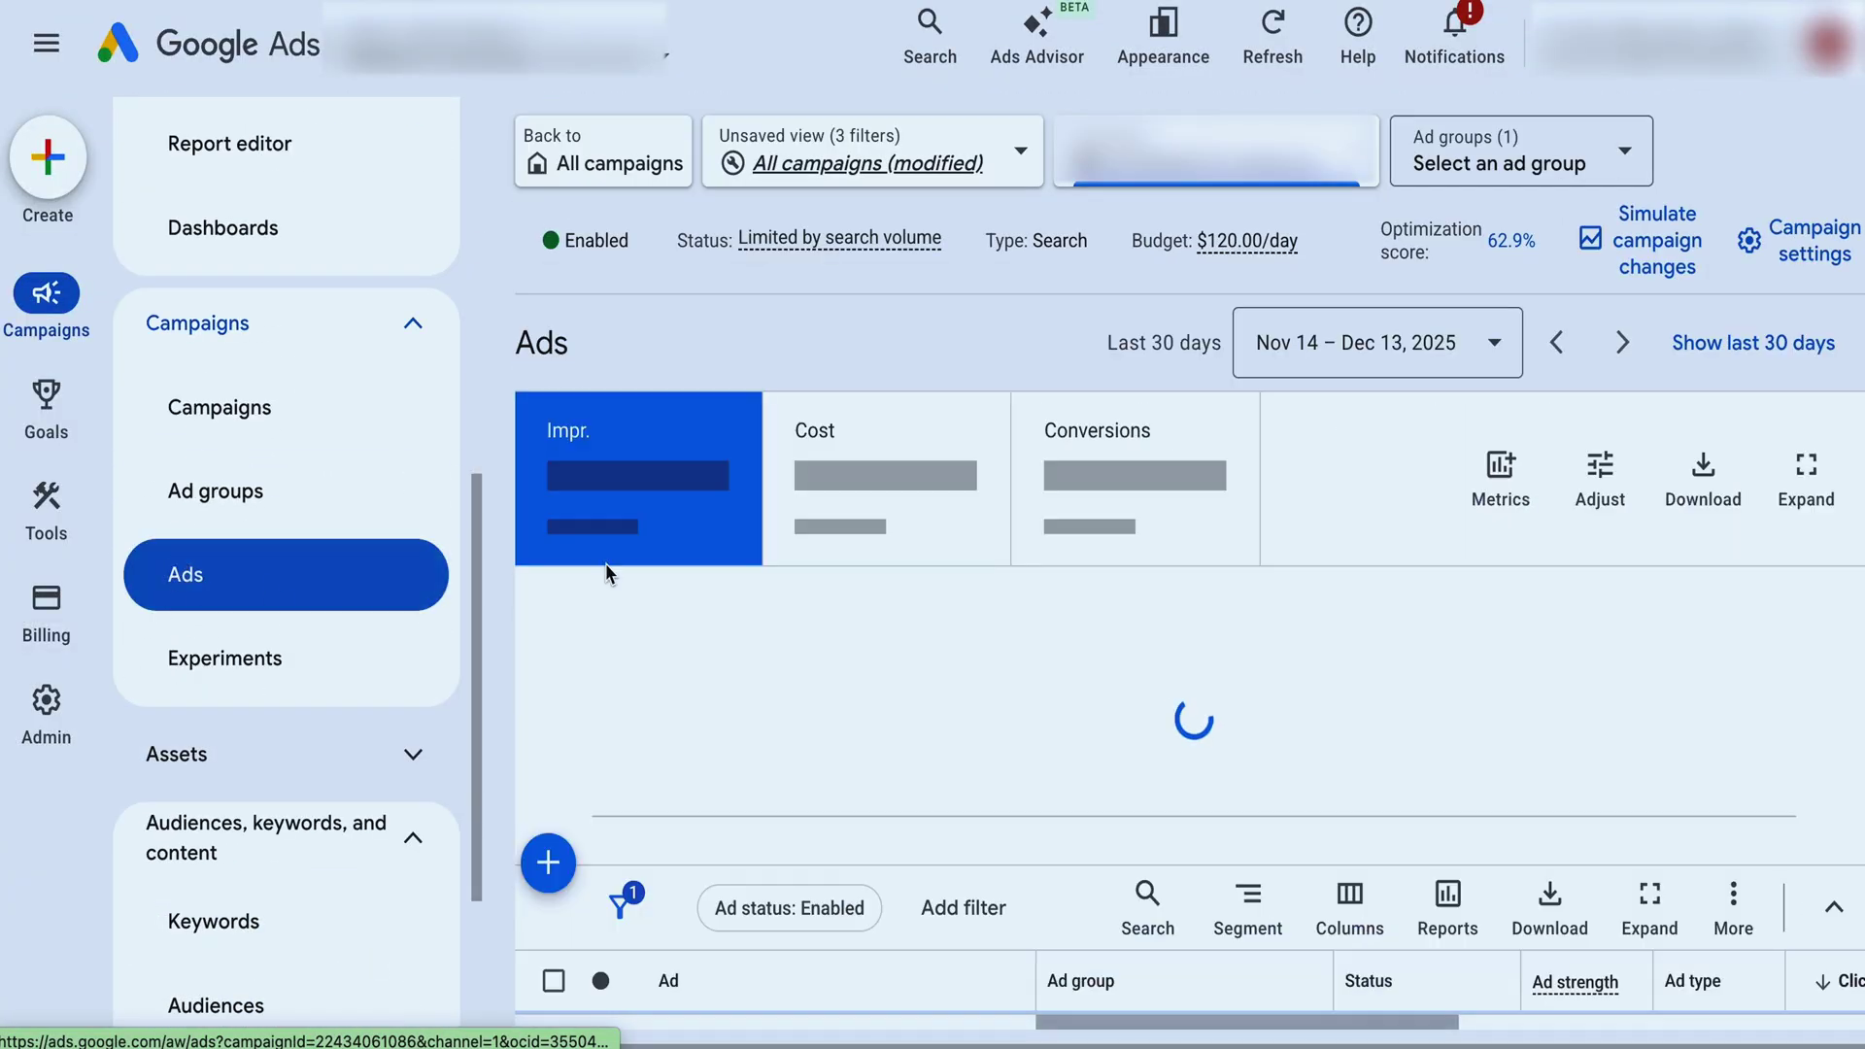
{"action": "scroll", "coordinate": [964, 579], "scroll_direction": "down", "scroll_amount": 5}
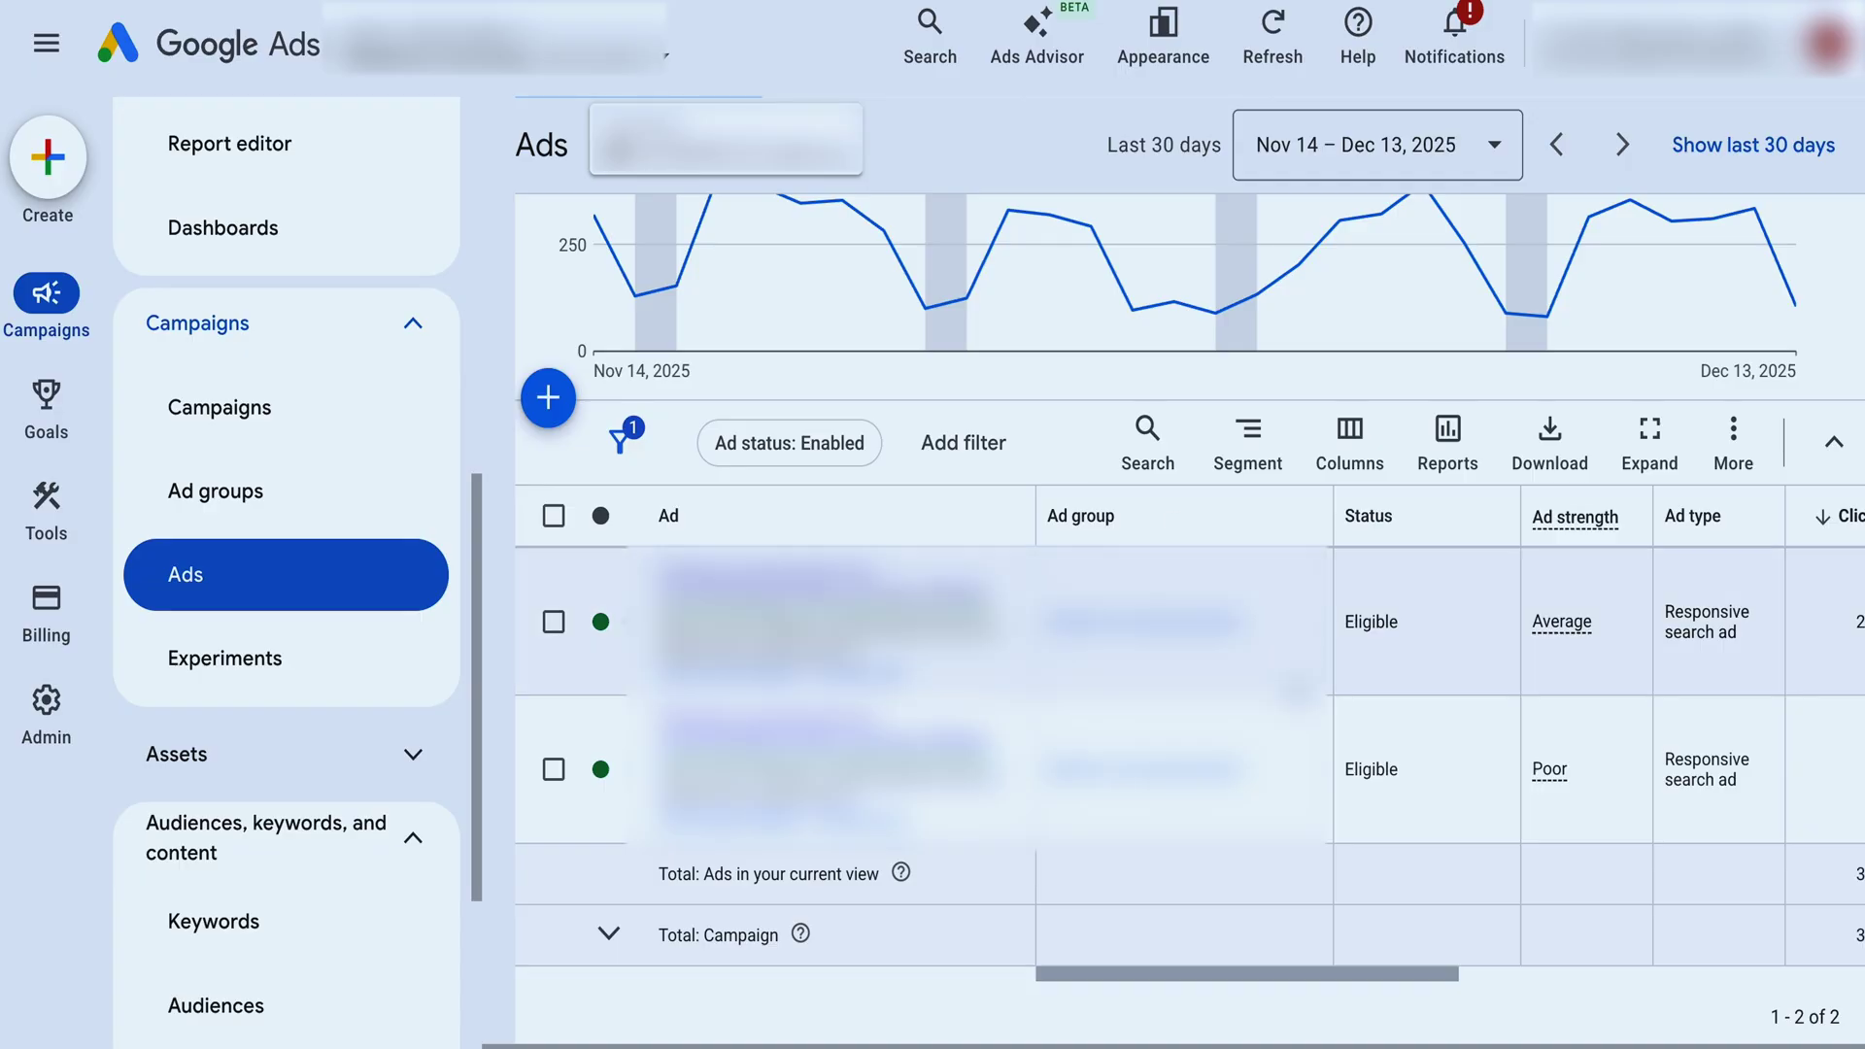
- Select both responsive search ads and review their click, cost and conversion columns
{"action": "left_click", "coordinate": [554, 622]}
{"action": "left_click", "coordinate": [553, 769]}
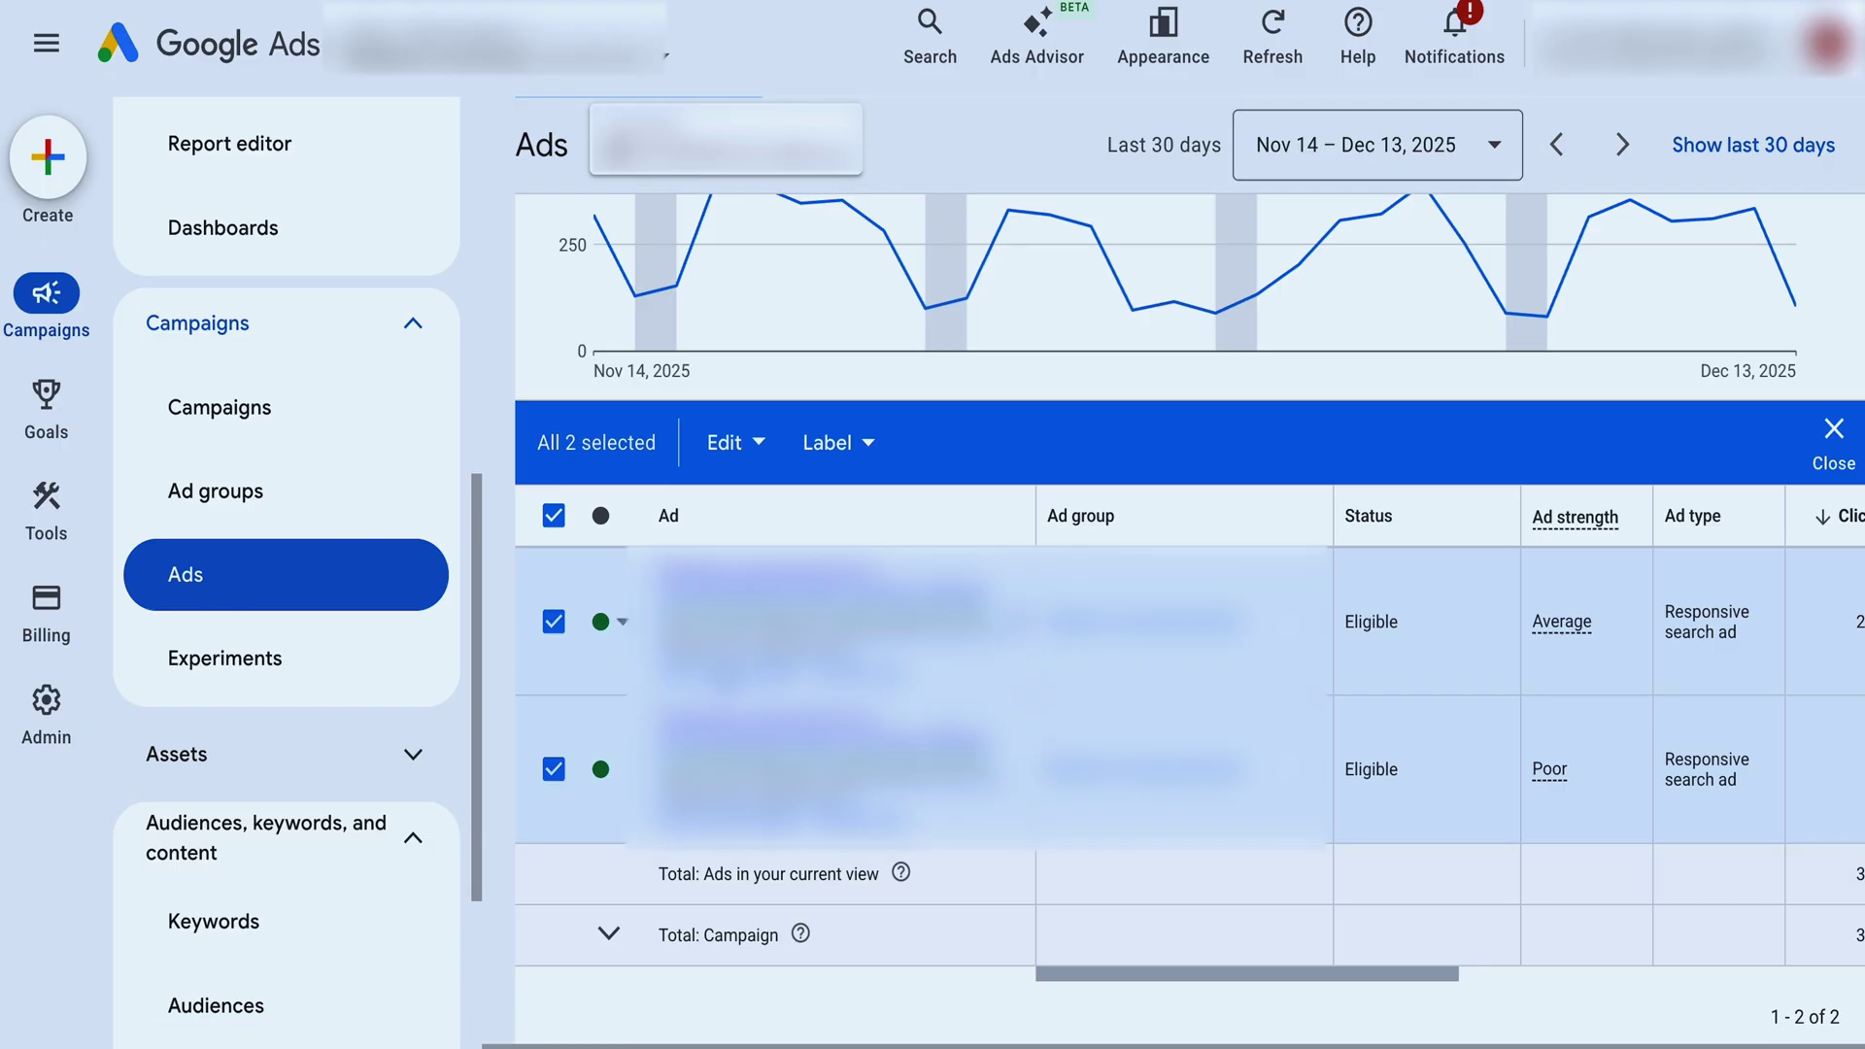
{"action": "scroll", "coordinate": [1447, 728], "scroll_direction": "right", "scroll_amount": 8}
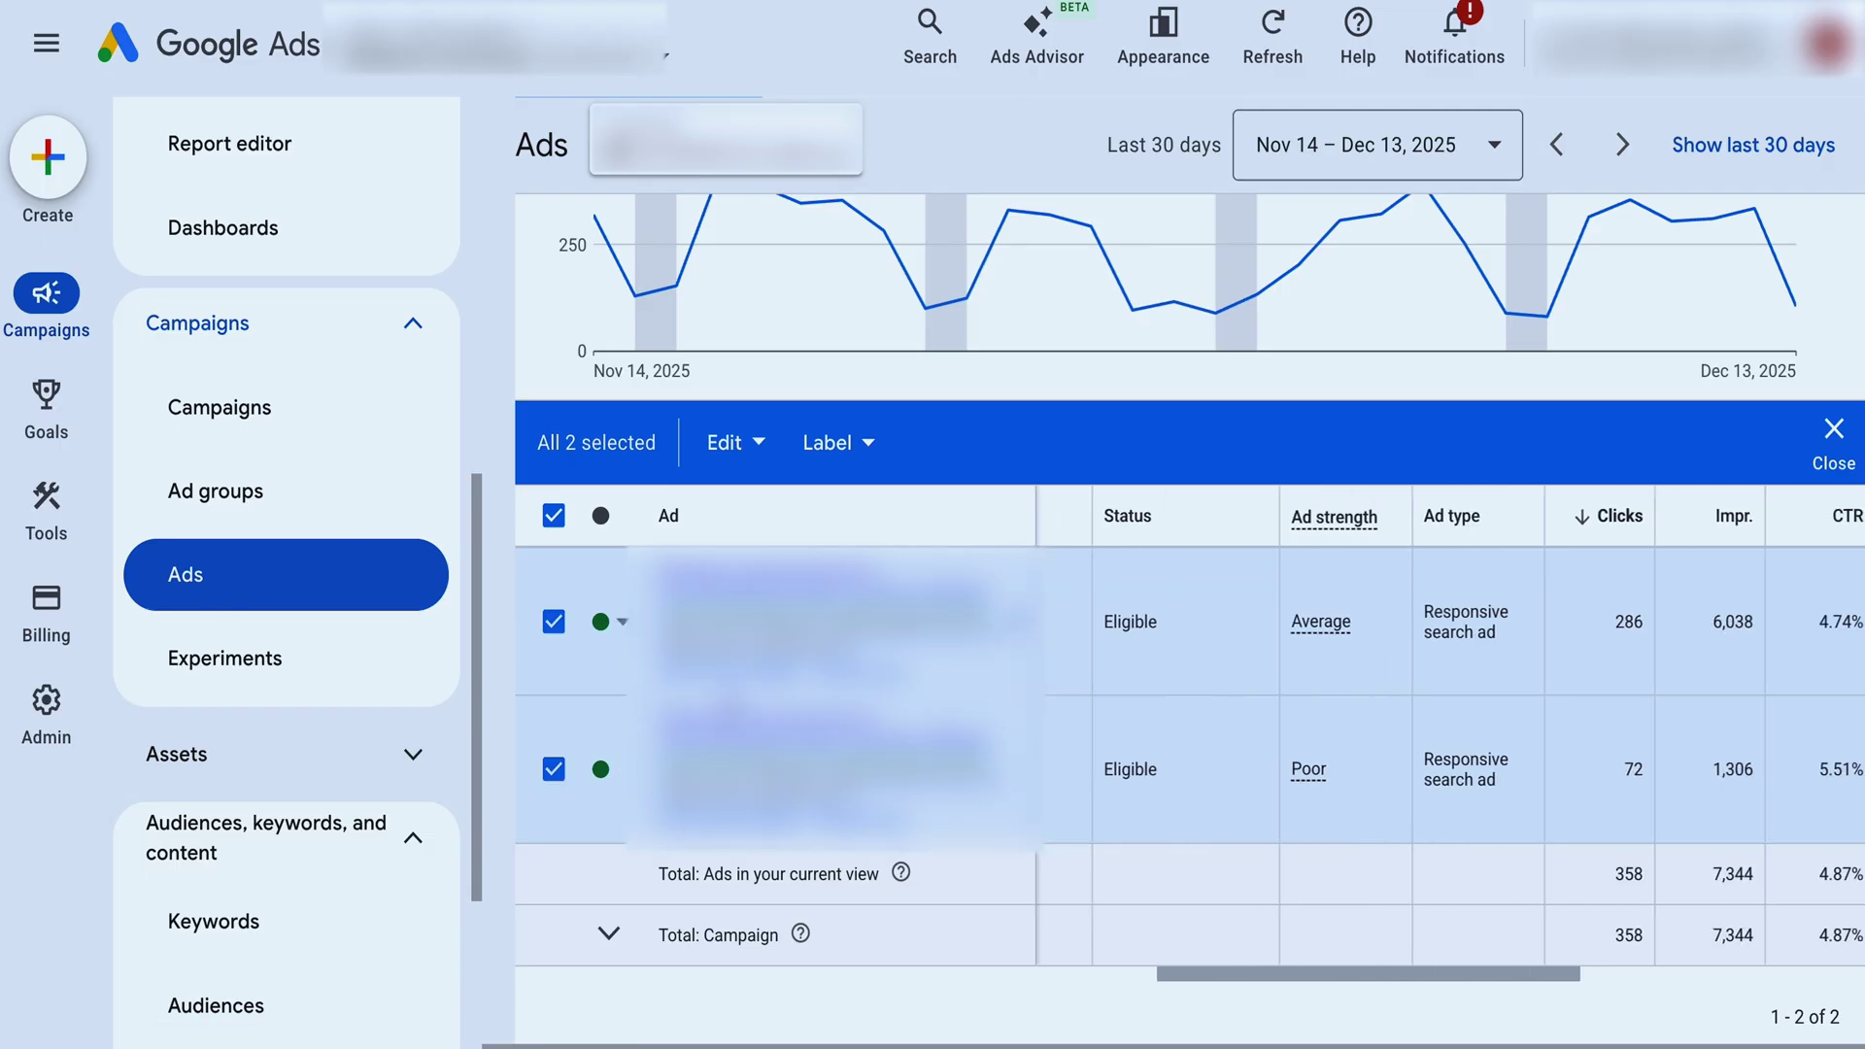
{"action": "scroll", "coordinate": [1447, 728], "scroll_direction": "right", "scroll_amount": 2}
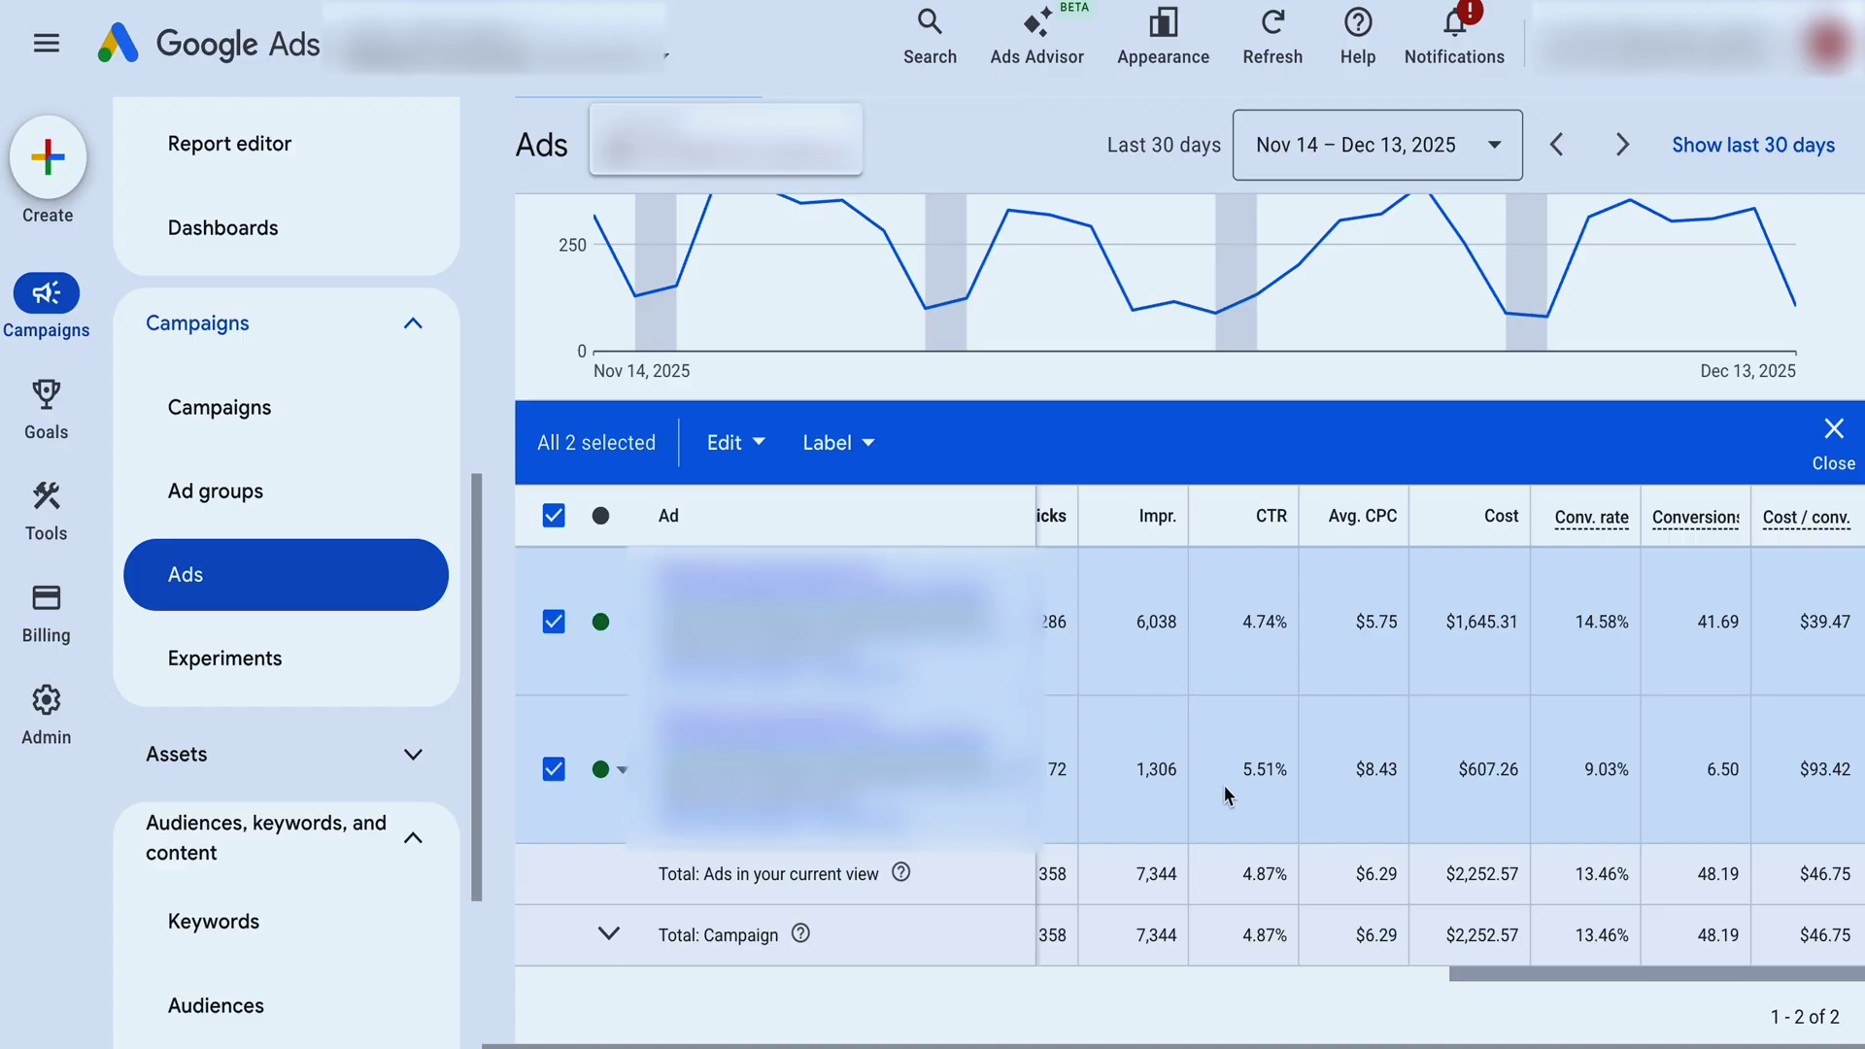
- Deselect the second ad and compare the two ads' conversion rates and costs per conversion
{"action": "double_click", "coordinate": [1602, 770]}
{"action": "left_click", "coordinate": [553, 770]}
{"action": "left_click_drag", "start_coordinate": [1592, 626], "coordinate": [1641, 631]}
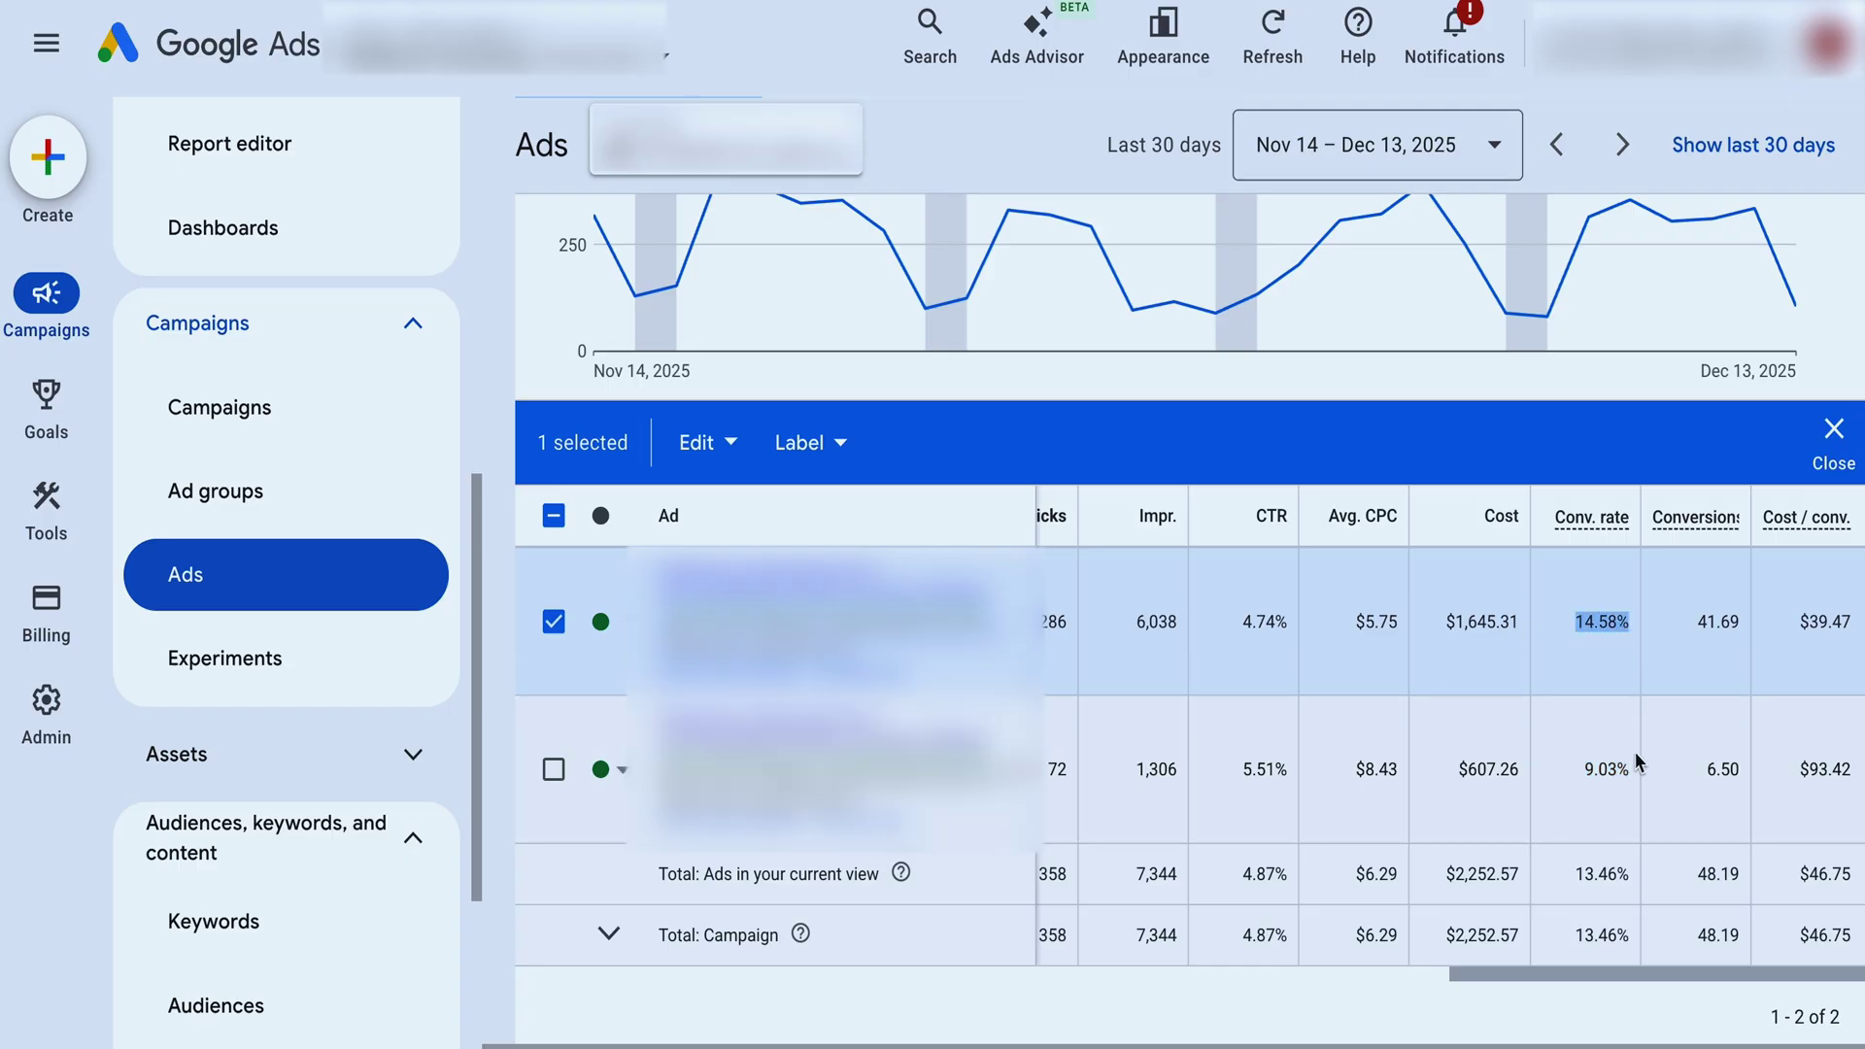
{"action": "left_click_drag", "start_coordinate": [1819, 636], "coordinate": [1819, 653]}
{"action": "left_click_drag", "start_coordinate": [1798, 770], "coordinate": [1842, 774]}
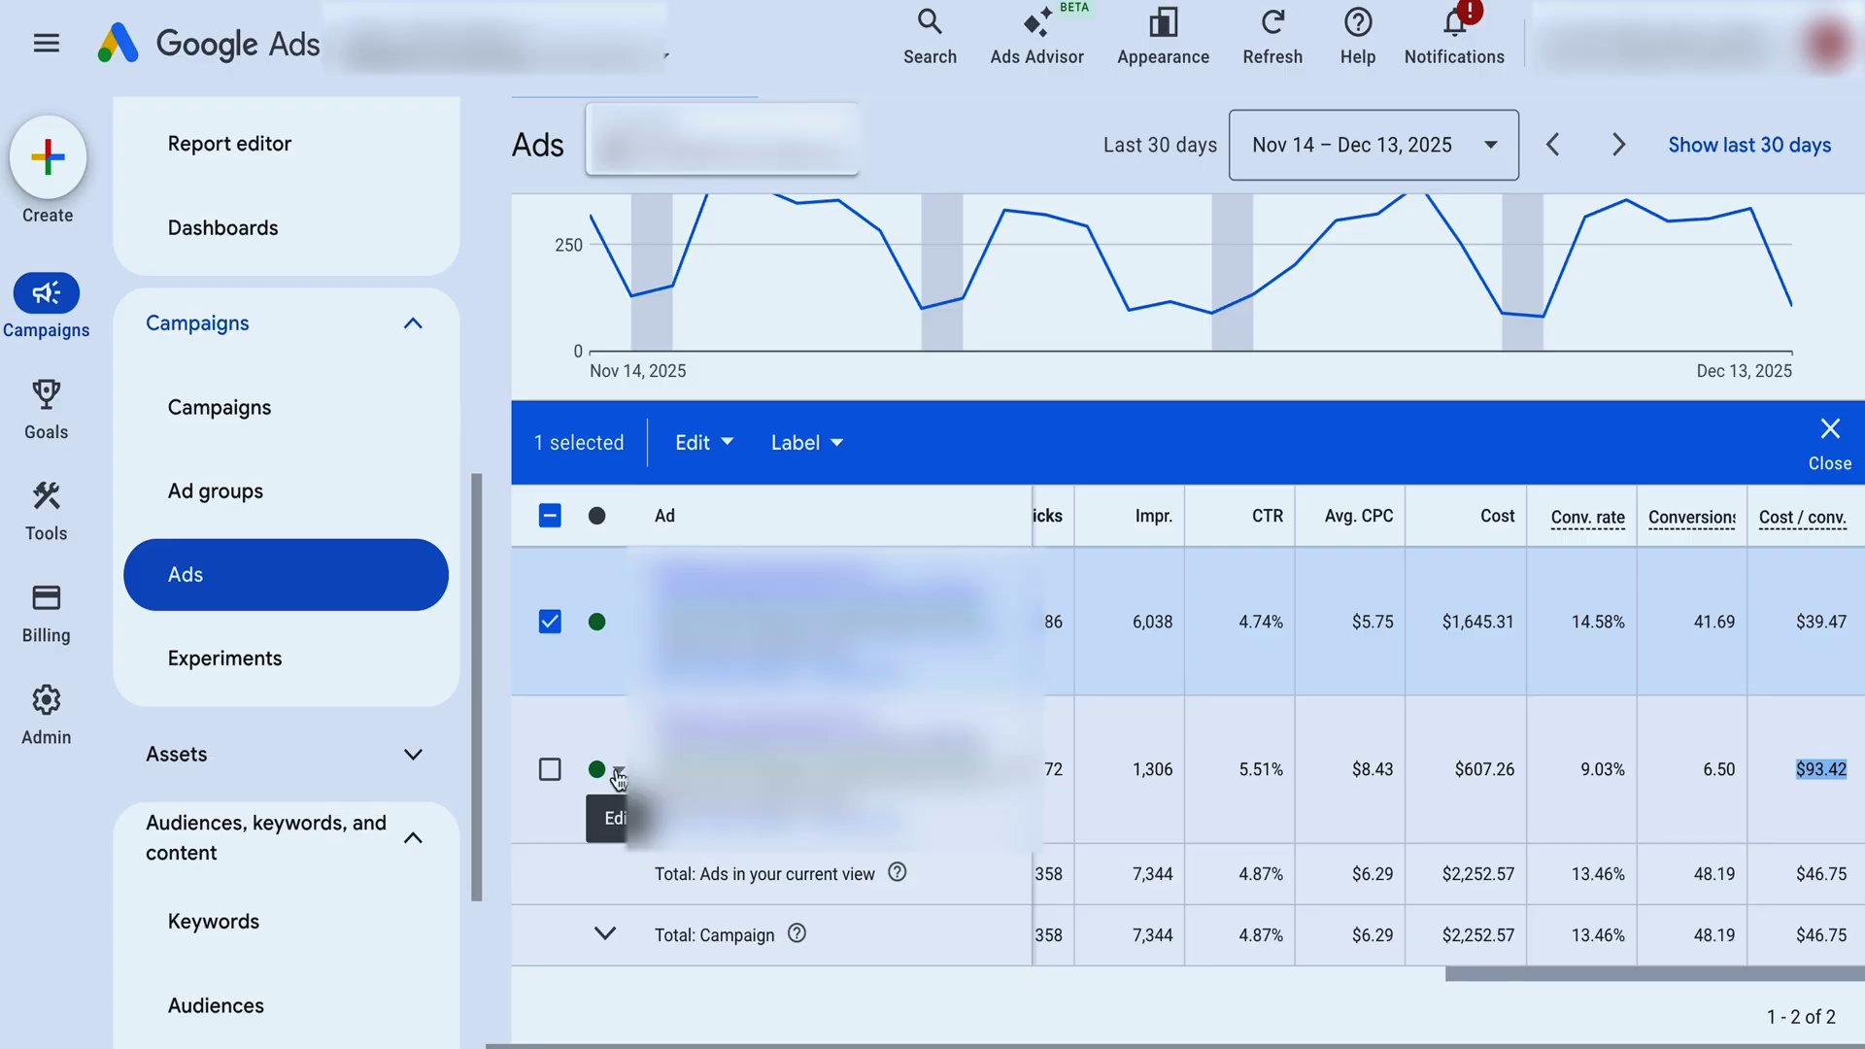
- Open the first responsive search ad's asset details, dismiss the image feedback prompt and look over its asset list
{"action": "left_click", "coordinate": [705, 684]}
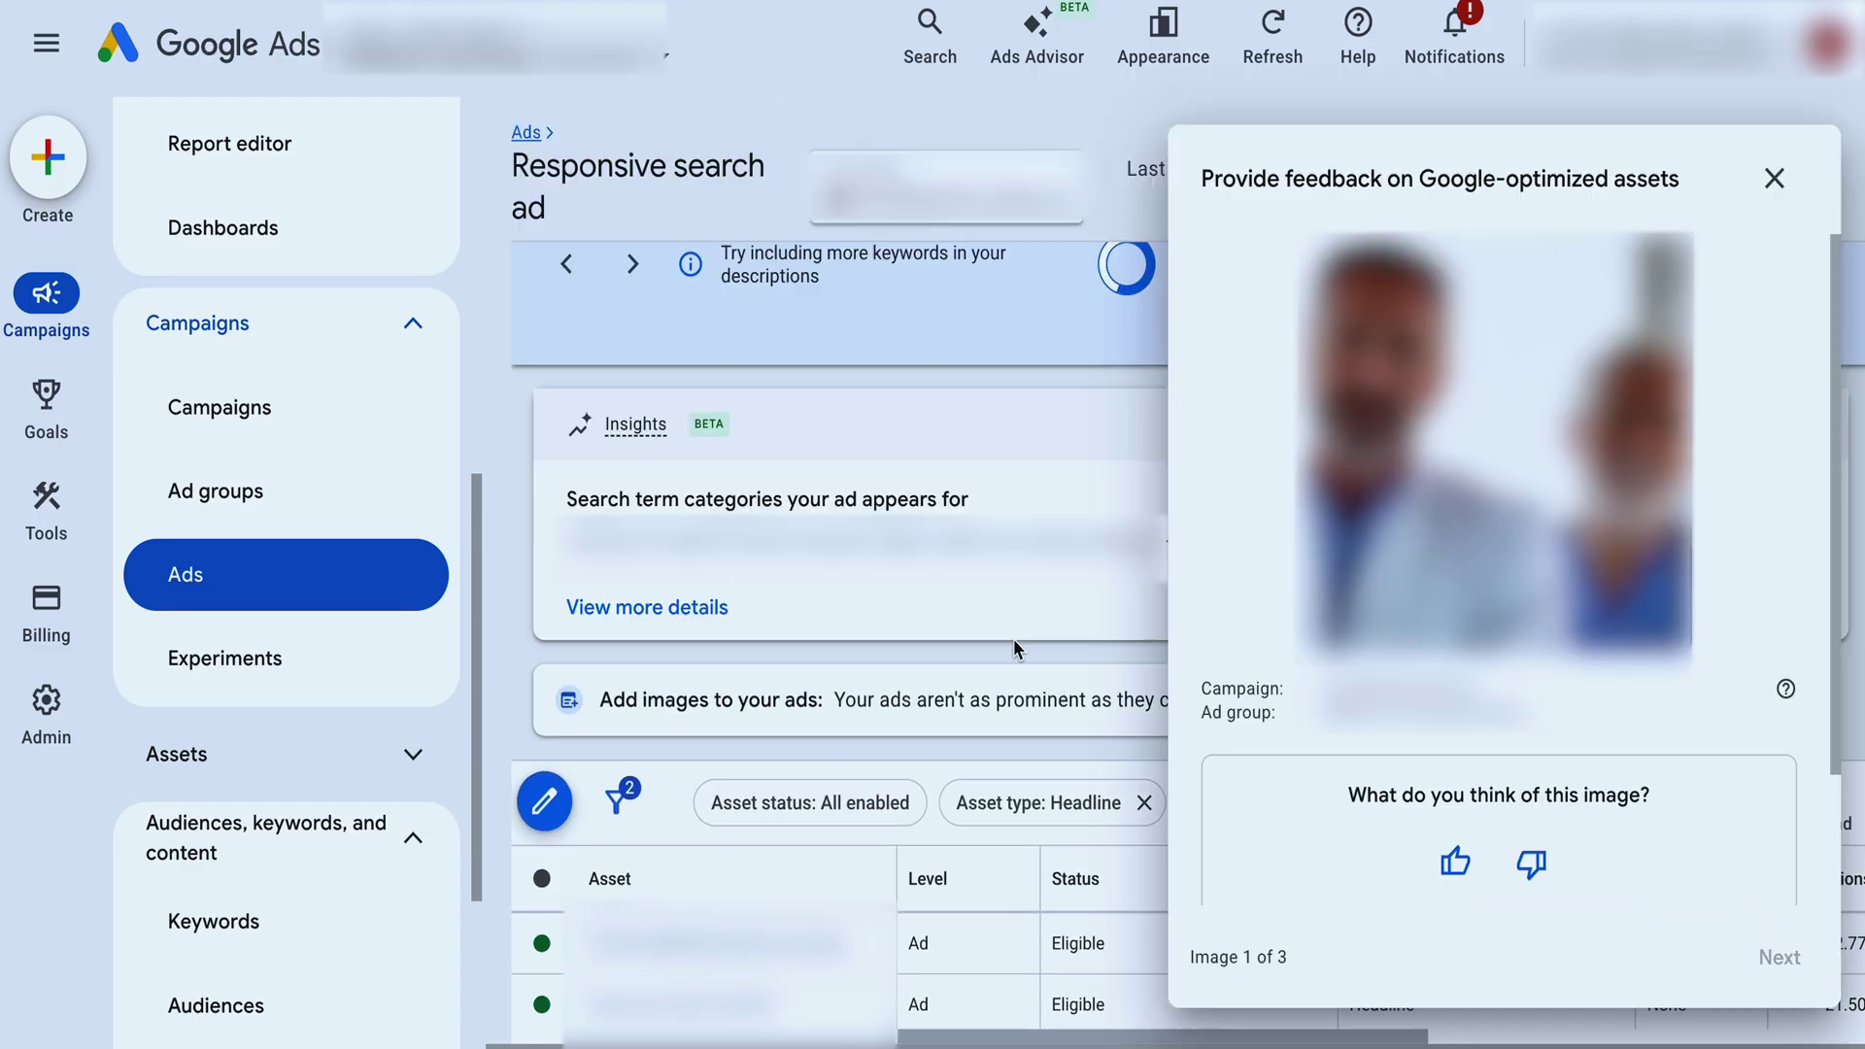
{"action": "scroll", "coordinate": [1012, 641], "scroll_direction": "down", "scroll_amount": 4}
{"action": "left_click", "coordinate": [1002, 742]}
{"action": "scroll", "coordinate": [1002, 742], "scroll_direction": "down", "scroll_amount": 1}
{"action": "scroll", "coordinate": [1002, 753], "scroll_direction": "down", "scroll_amount": 3}
{"action": "scroll", "coordinate": [1002, 752], "scroll_direction": "up", "scroll_amount": 5}
- Remove the ad's asset type filter and filter its assets by the Headline asset type again
{"action": "left_click", "coordinate": [1098, 603]}
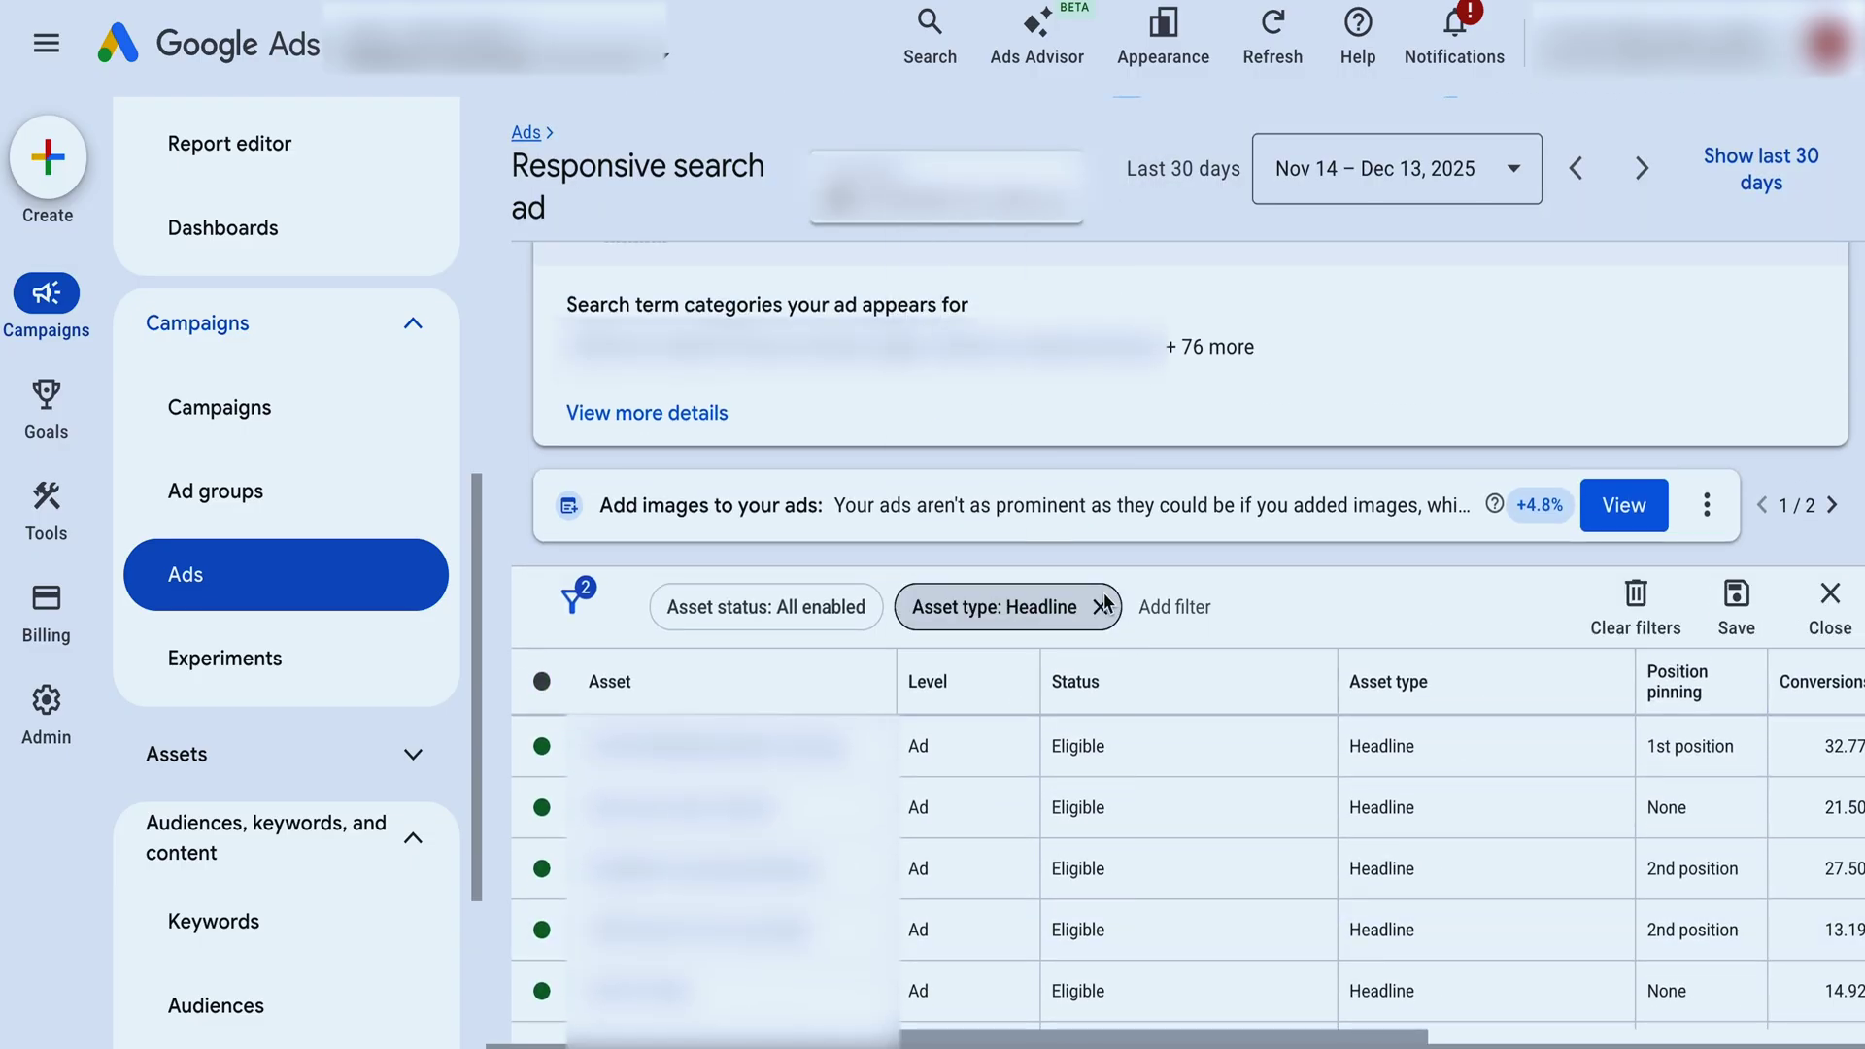
{"action": "left_click", "coordinate": [1024, 608]}
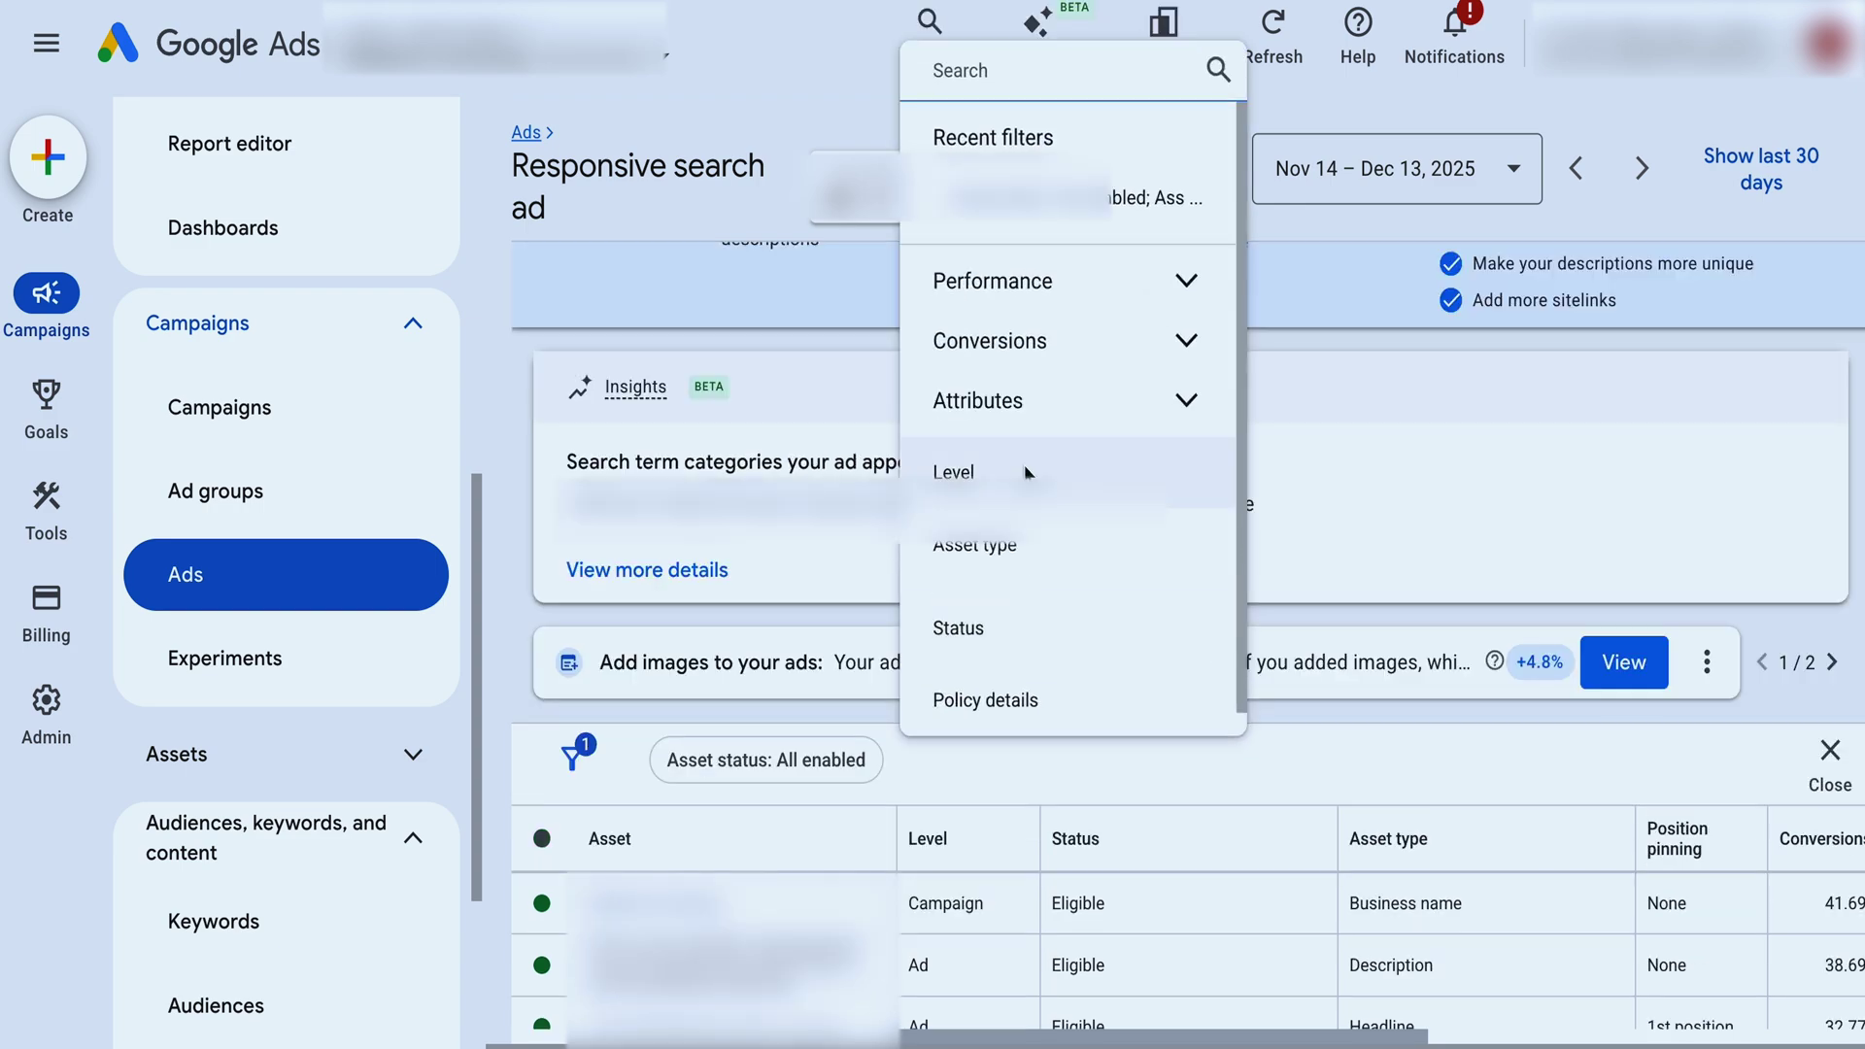
{"action": "left_click", "coordinate": [1019, 551]}
{"action": "left_click", "coordinate": [927, 441]}
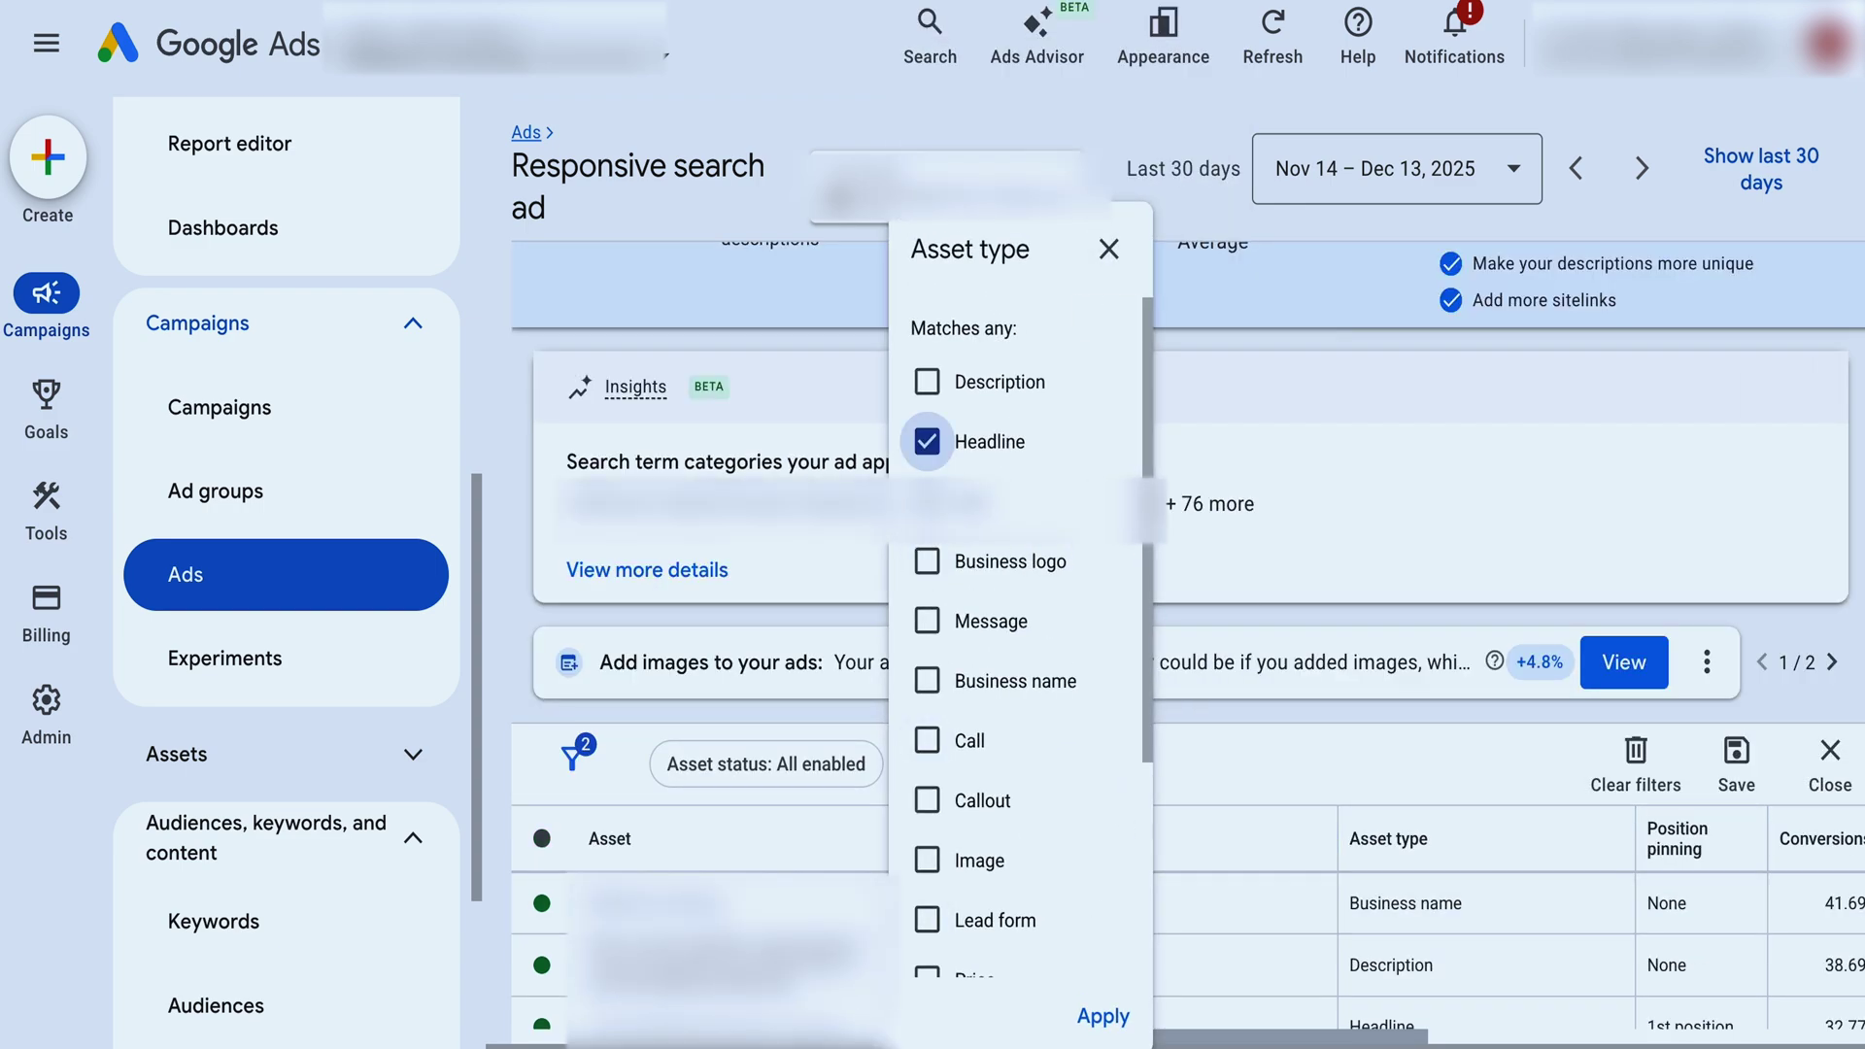
{"action": "left_click", "coordinate": [1102, 1016]}
- Review the headline assets' position pinning, conversions, clicks, cost, CTR, cost per conversion and conversion rate
{"action": "scroll", "coordinate": [1224, 948], "scroll_direction": "down", "scroll_amount": 5}
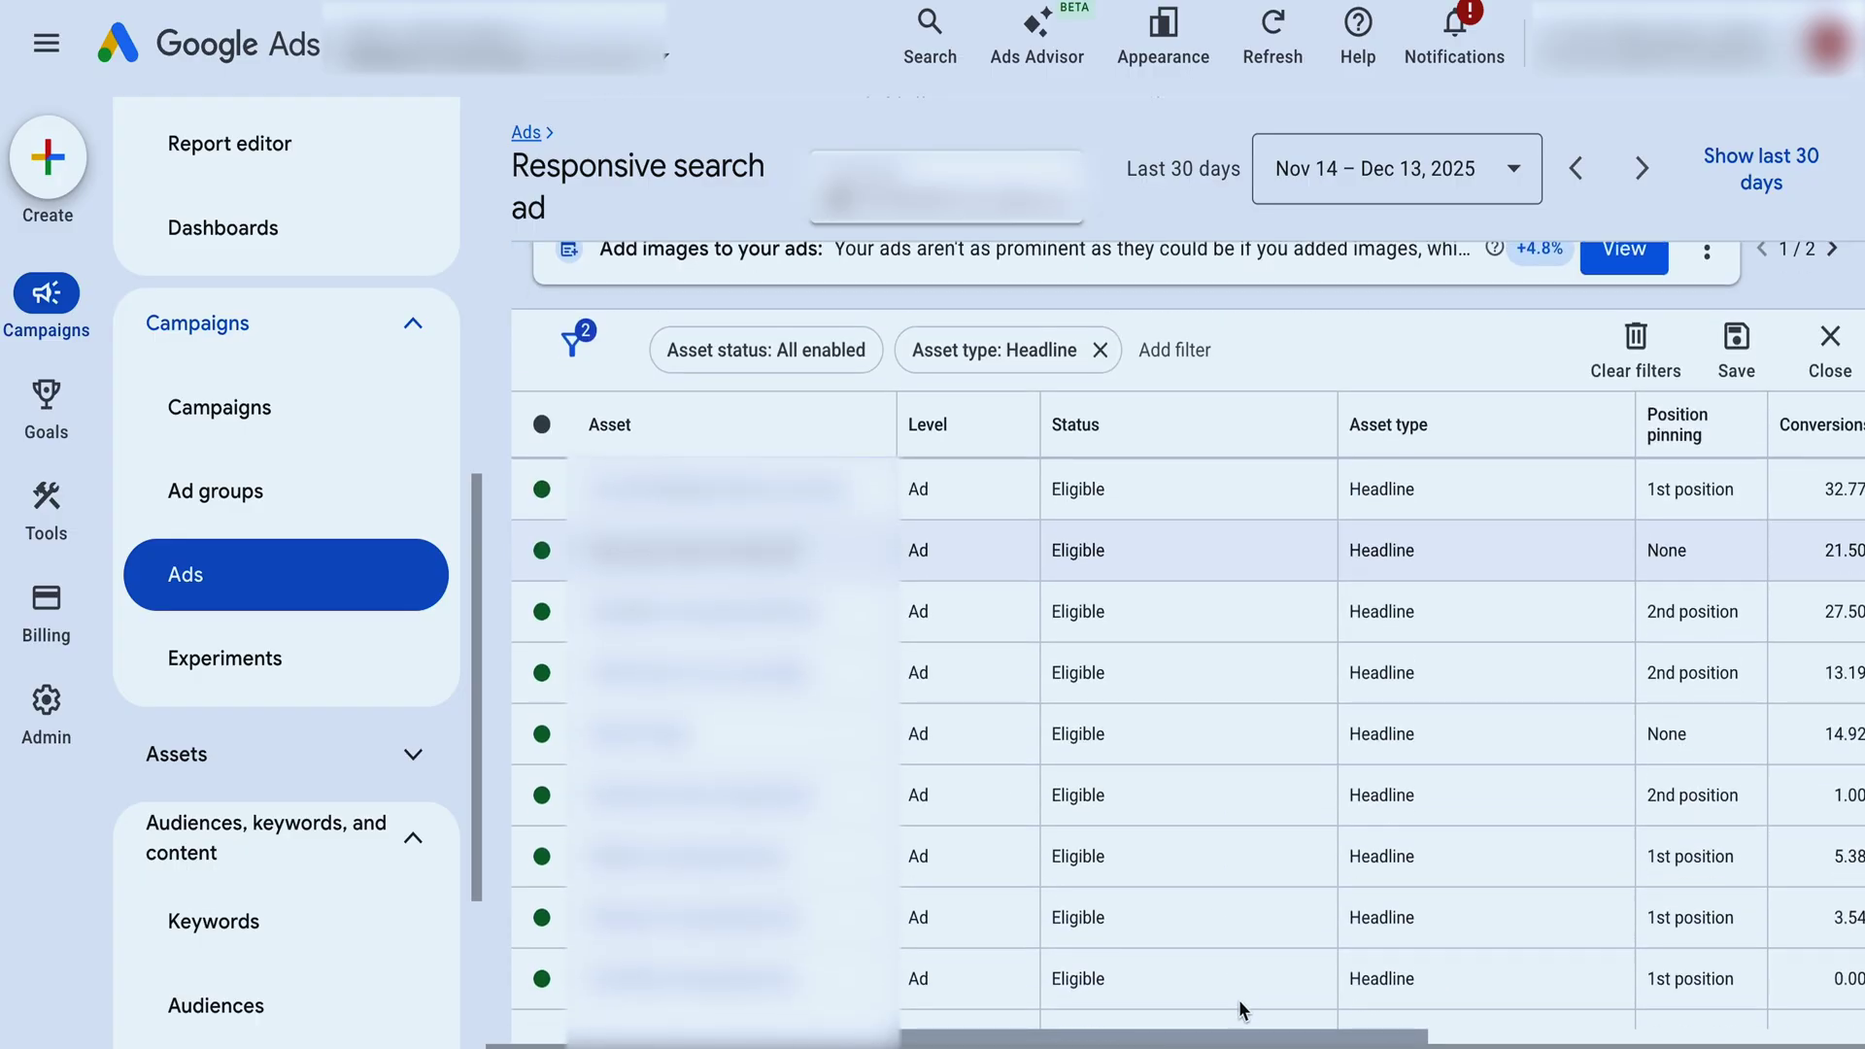
{"action": "scroll", "coordinate": [1239, 990], "scroll_direction": "down", "scroll_amount": 2}
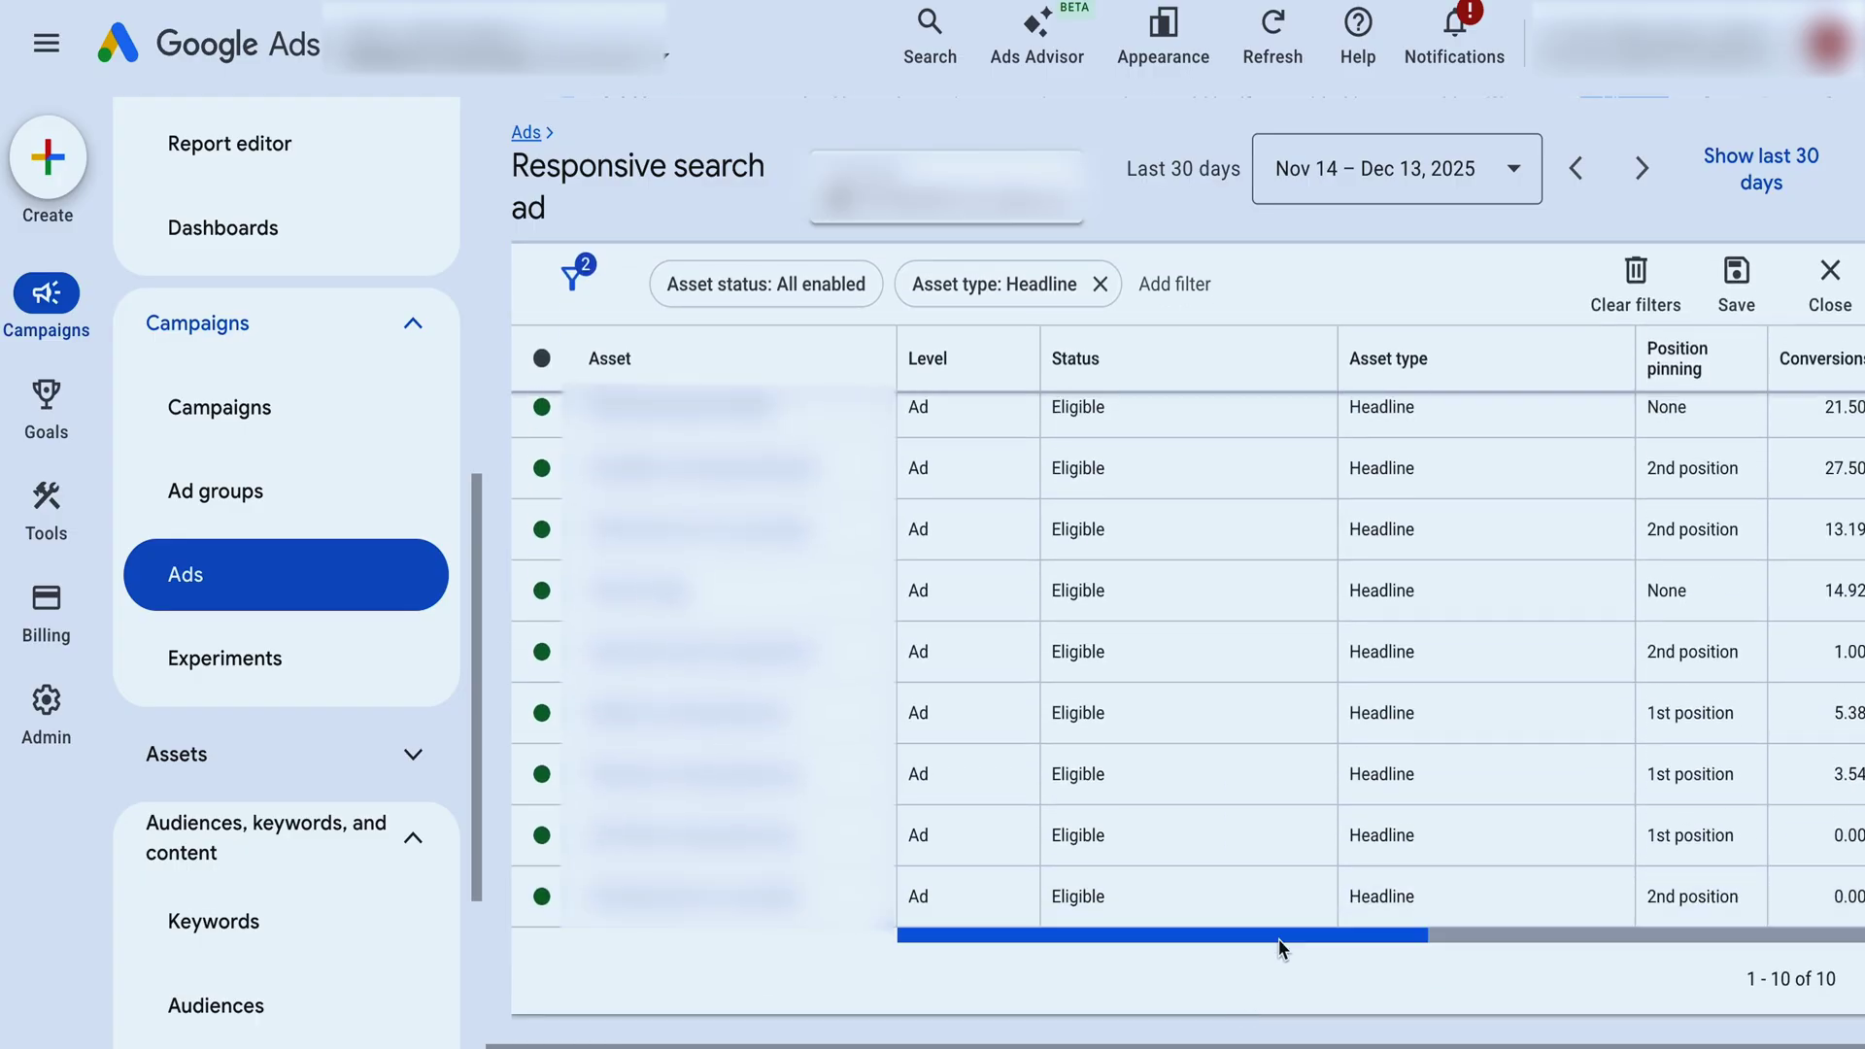
{"action": "left_click_drag", "start_coordinate": [1398, 938], "coordinate": [1763, 938]}
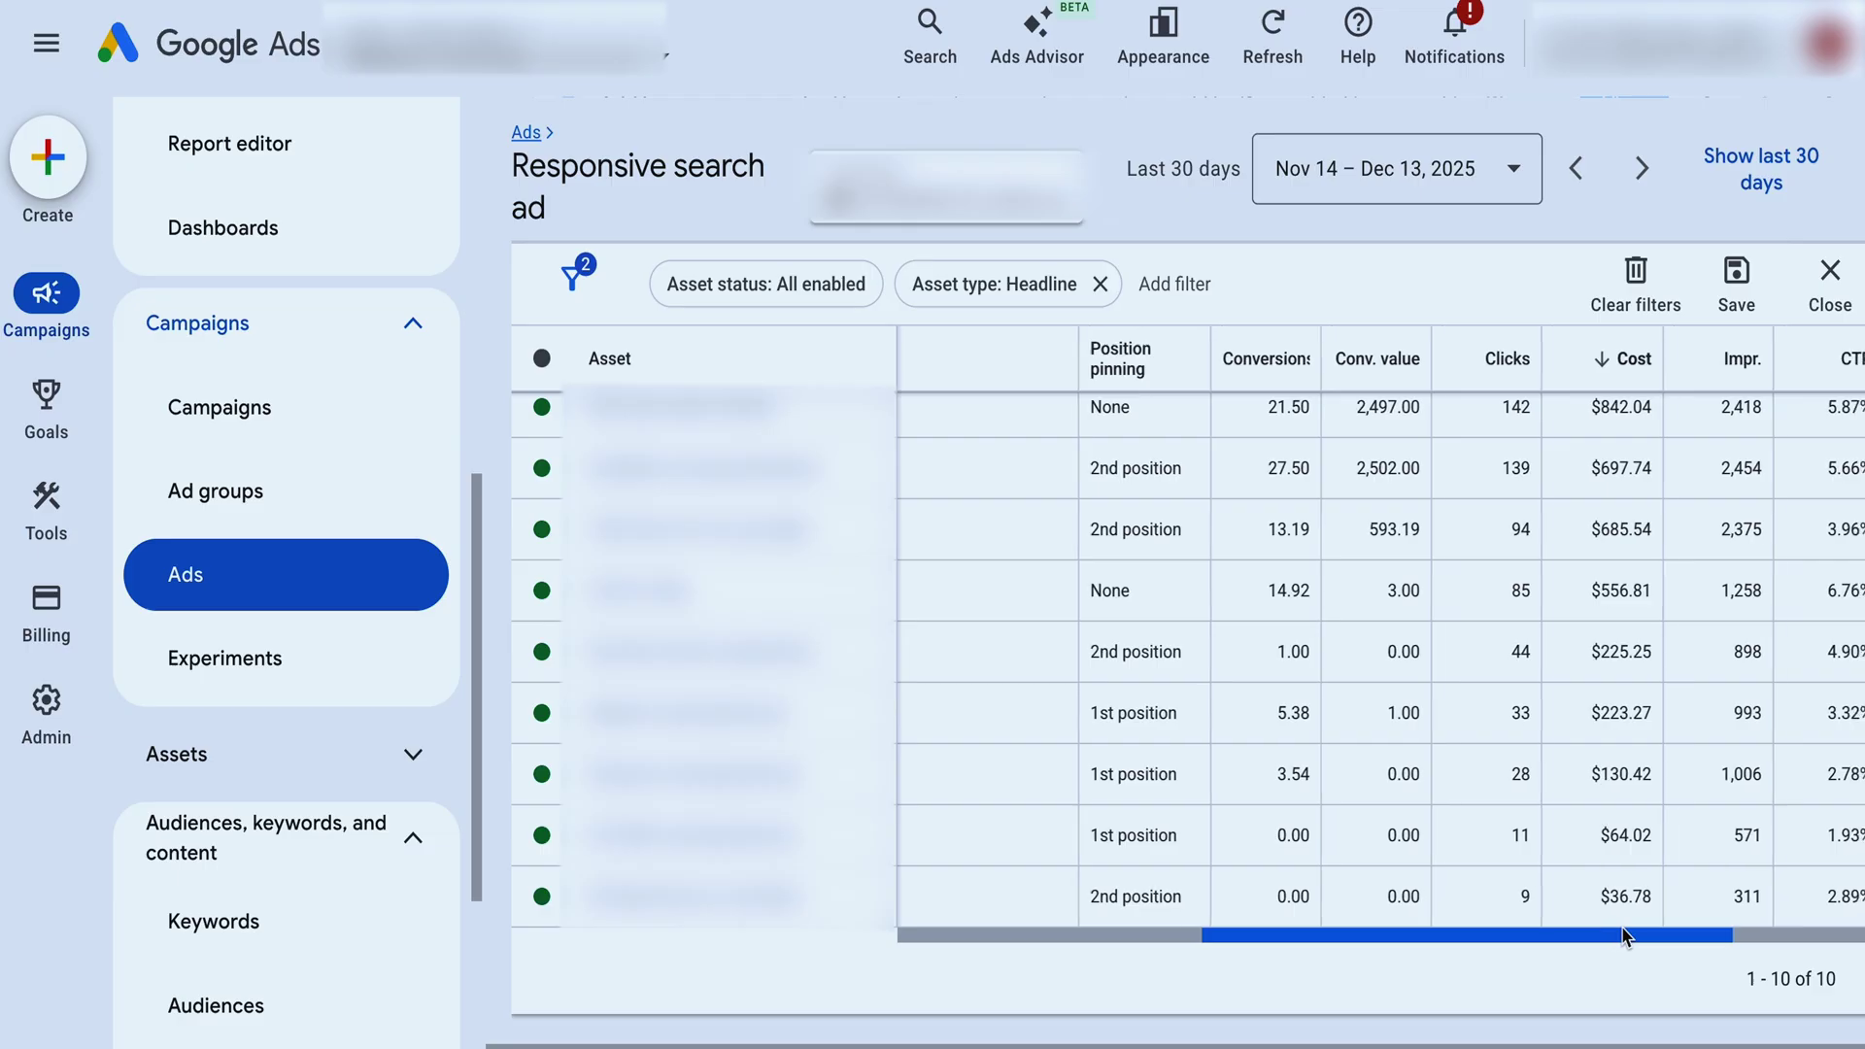
{"action": "scroll", "coordinate": [1364, 485], "scroll_direction": "up", "scroll_amount": 2}
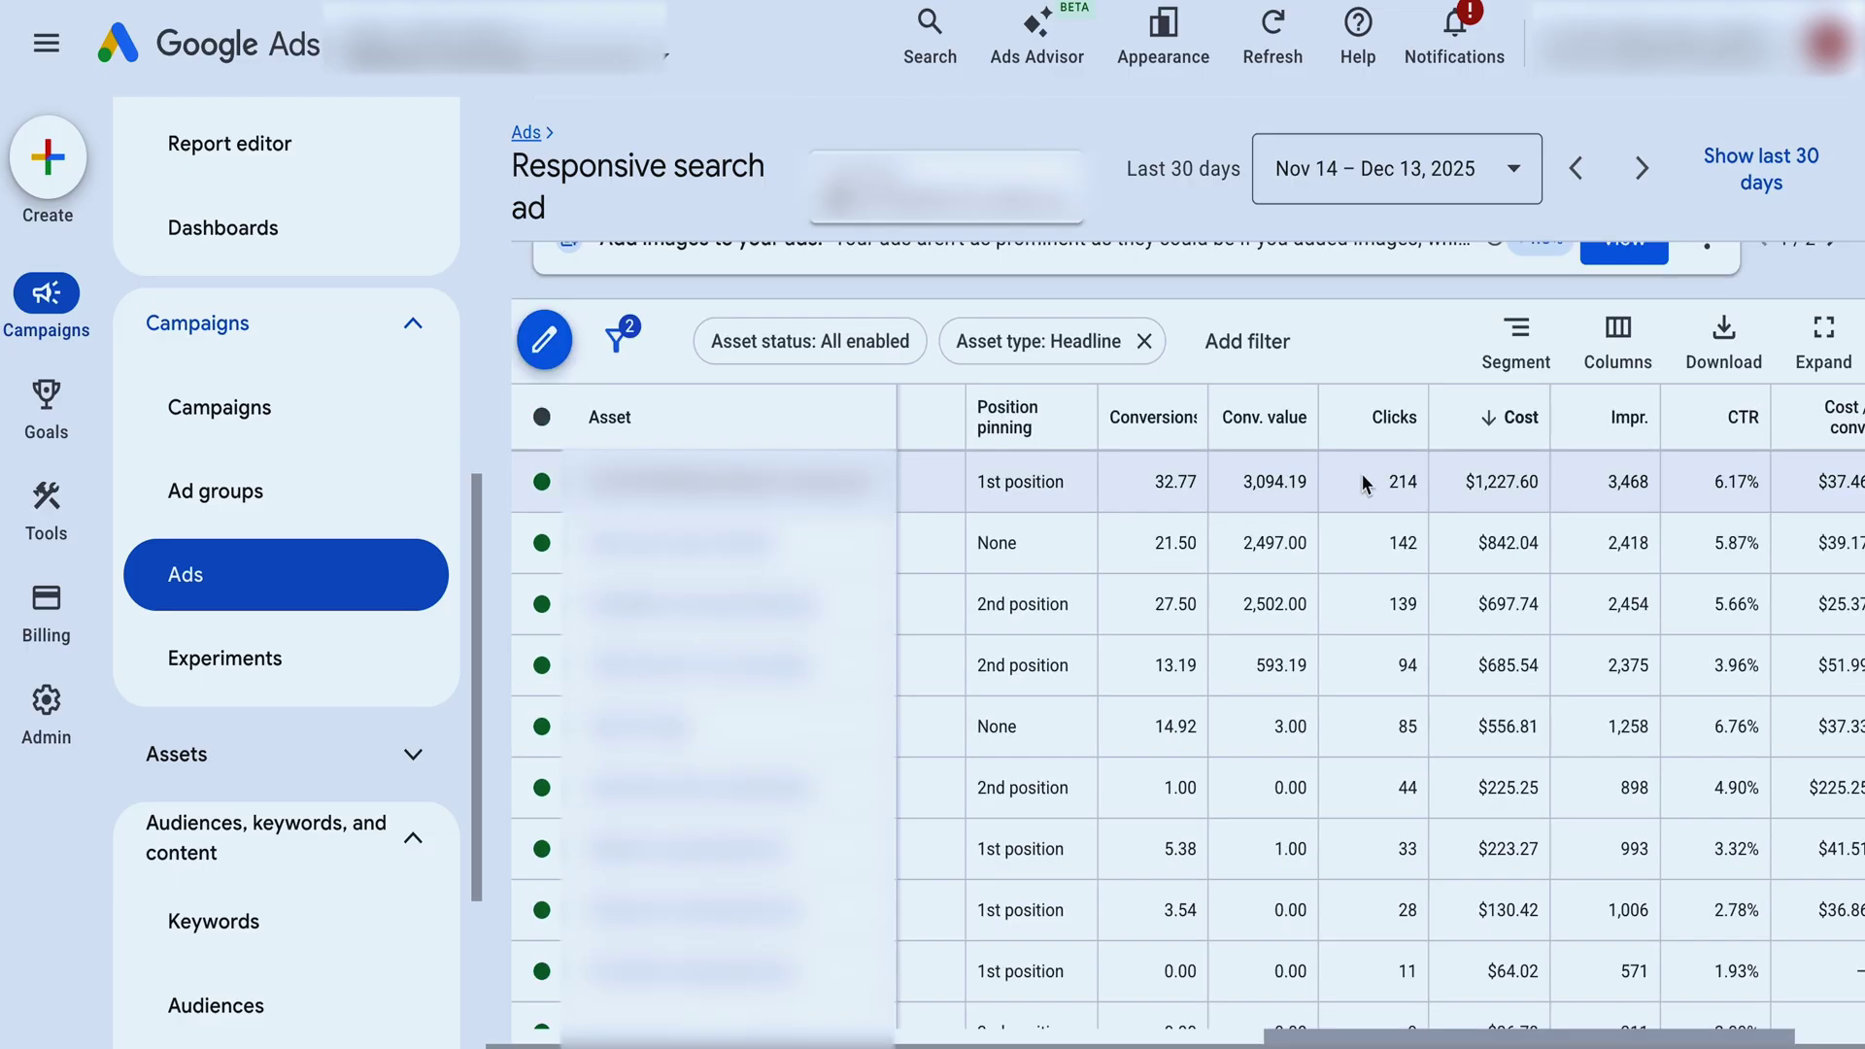
{"action": "scroll", "coordinate": [1421, 662], "scroll_direction": "down", "scroll_amount": 1}
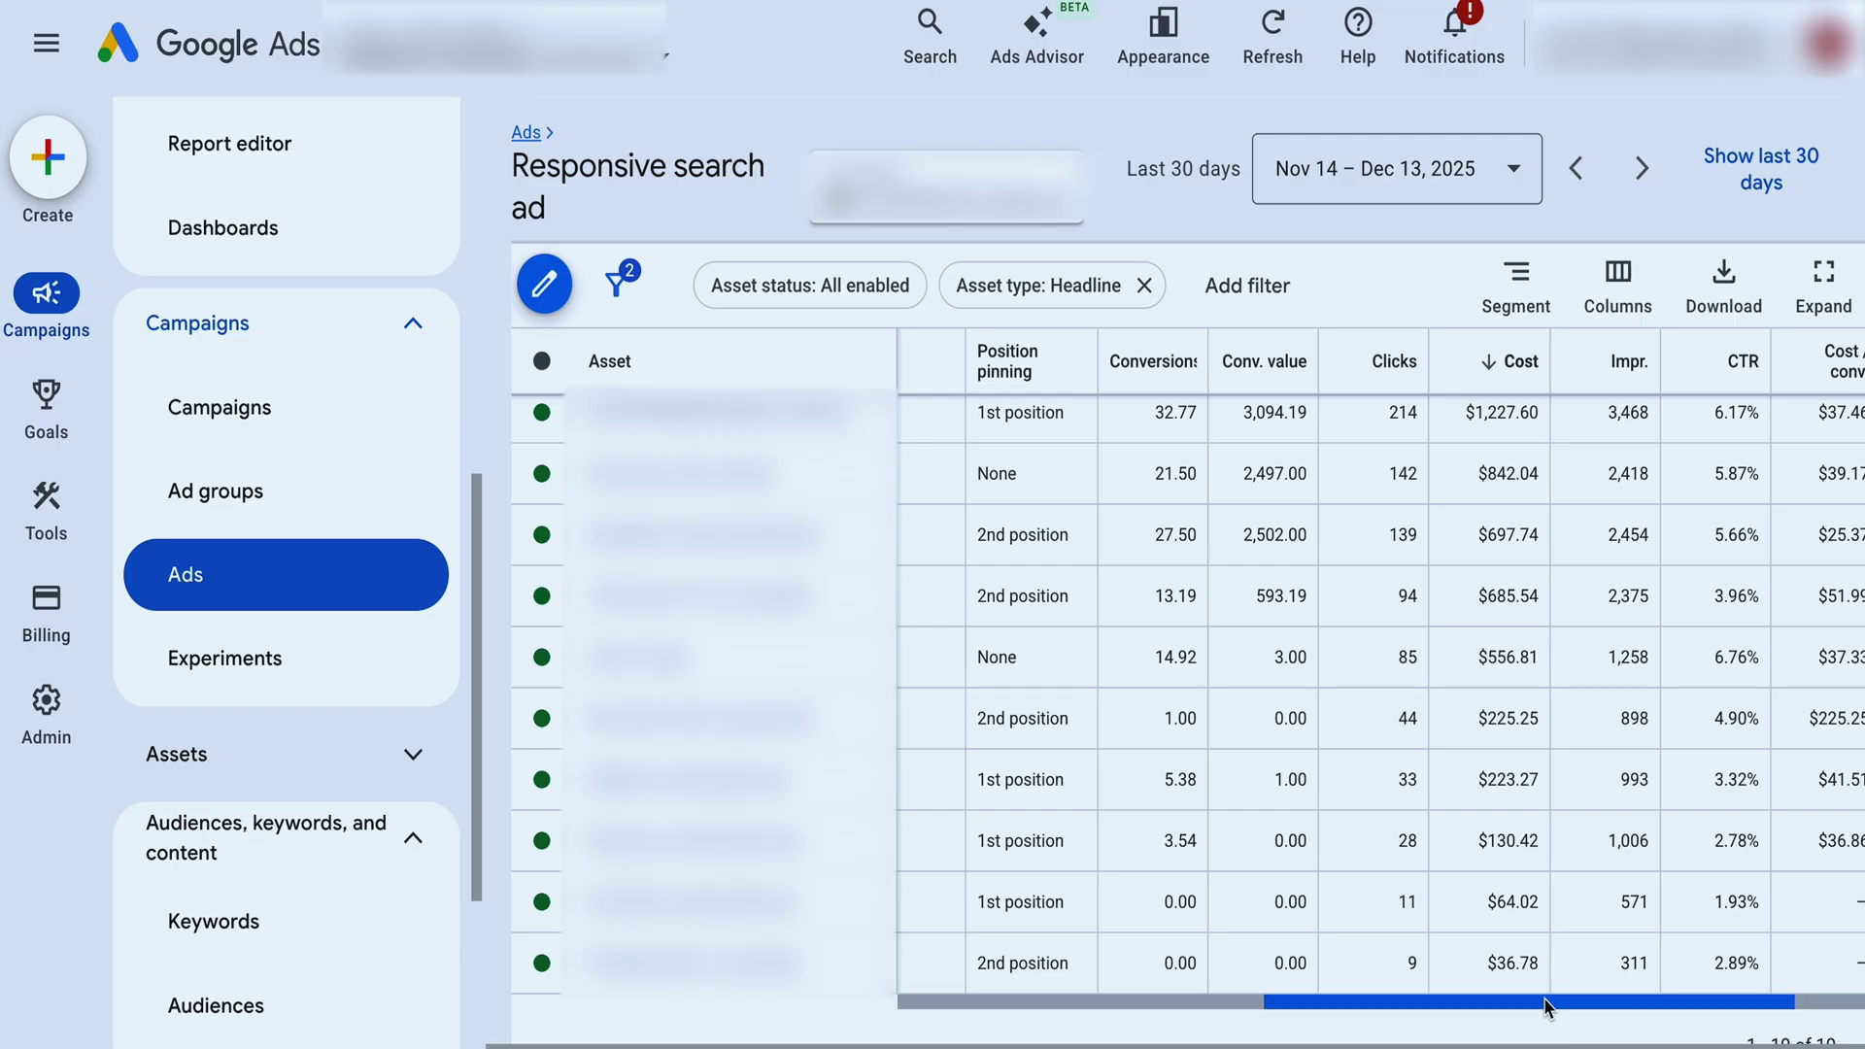
{"action": "left_click_drag", "start_coordinate": [1544, 1005], "coordinate": [1681, 1000]}
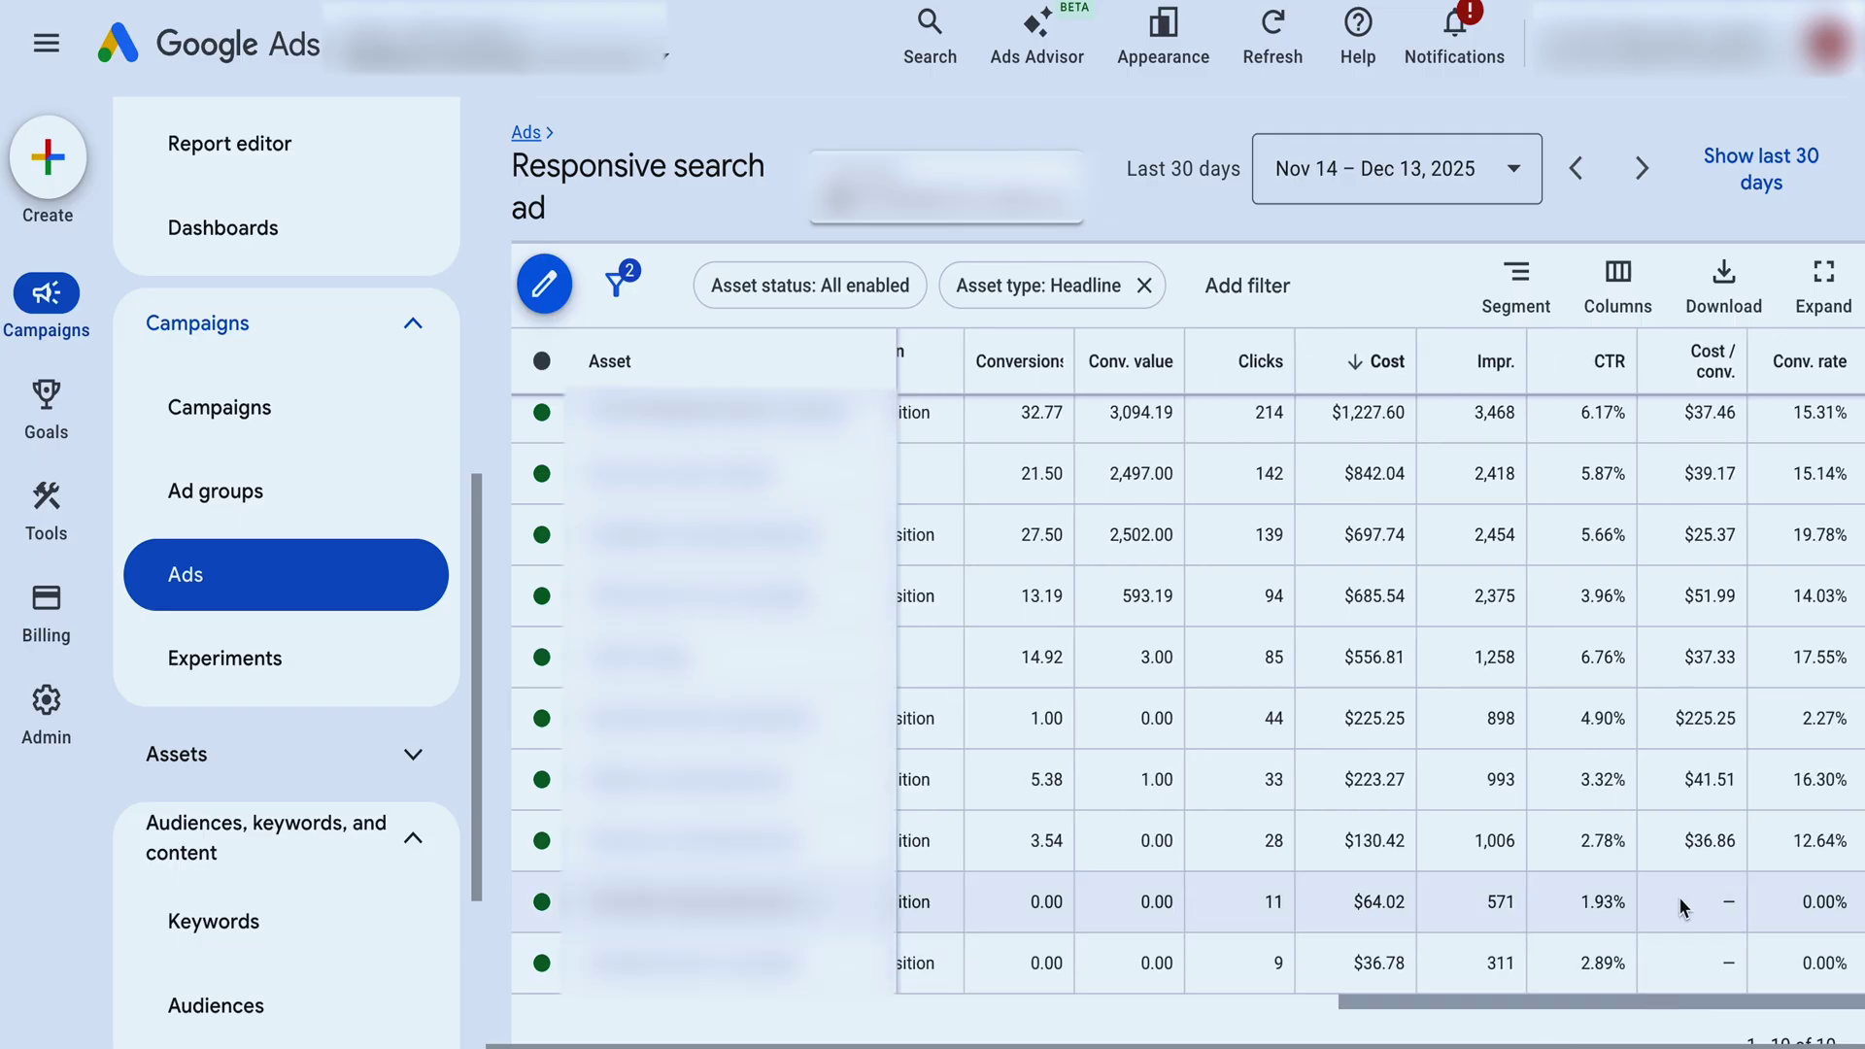